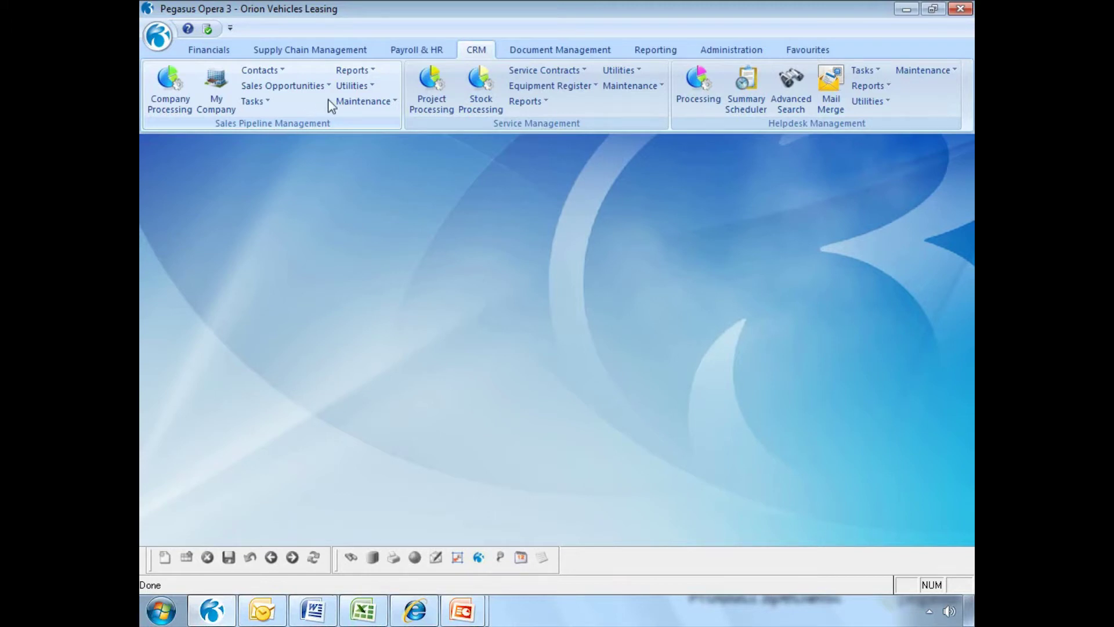
Open the Sales Pipeline Spreadsheet Import utility to review its import options, and cancel it without importing
{"action": "left_click", "coordinate": [352, 86]}
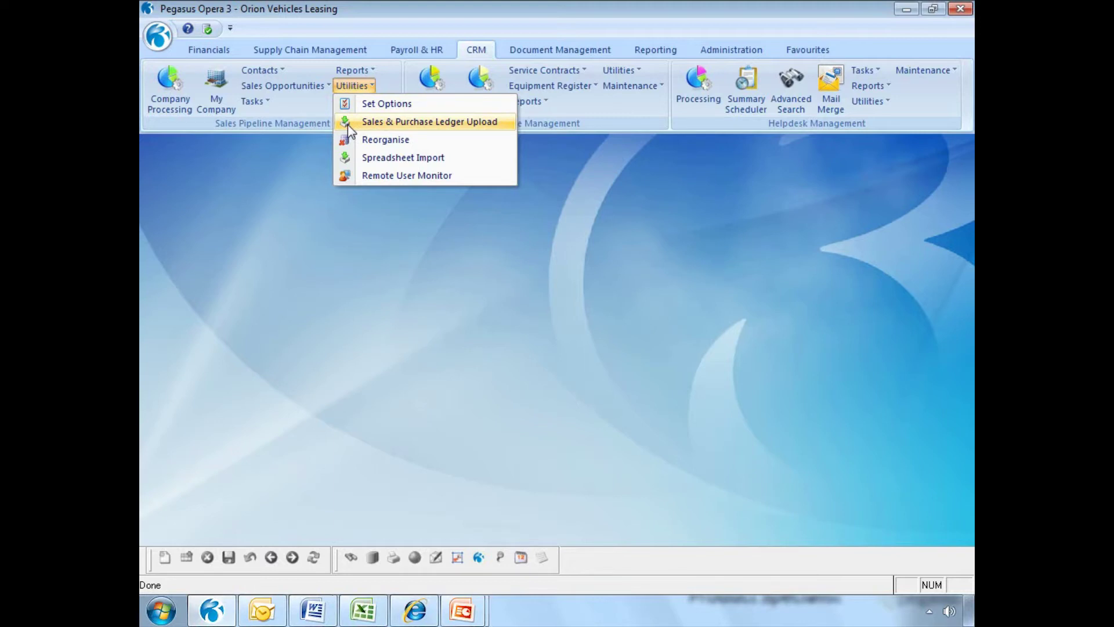
{"action": "left_click", "coordinate": [367, 162]}
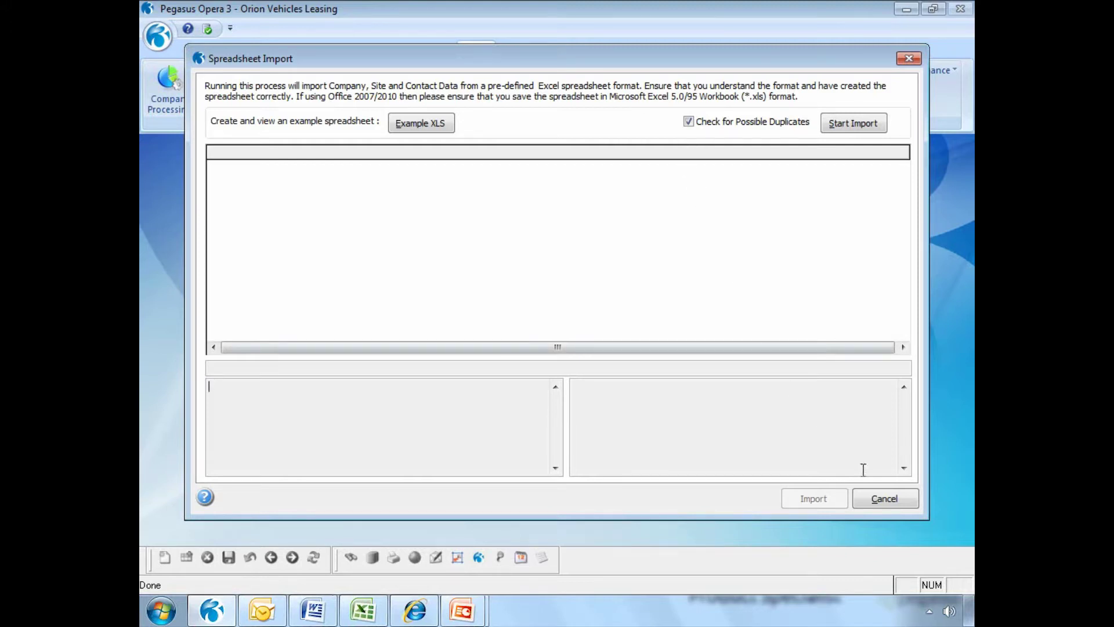
{"action": "left_click", "coordinate": [883, 501]}
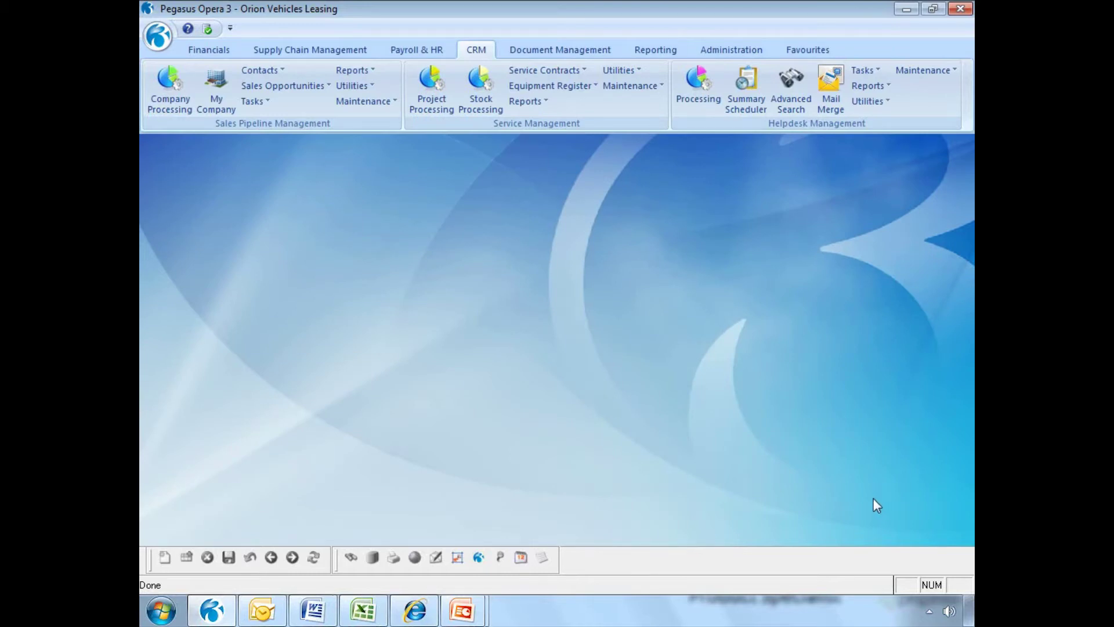
Open the Sales Pipeline user-defined fields setup and view the fields for the Company, Contact and Opportunity record types
{"action": "left_click", "coordinate": [361, 102]}
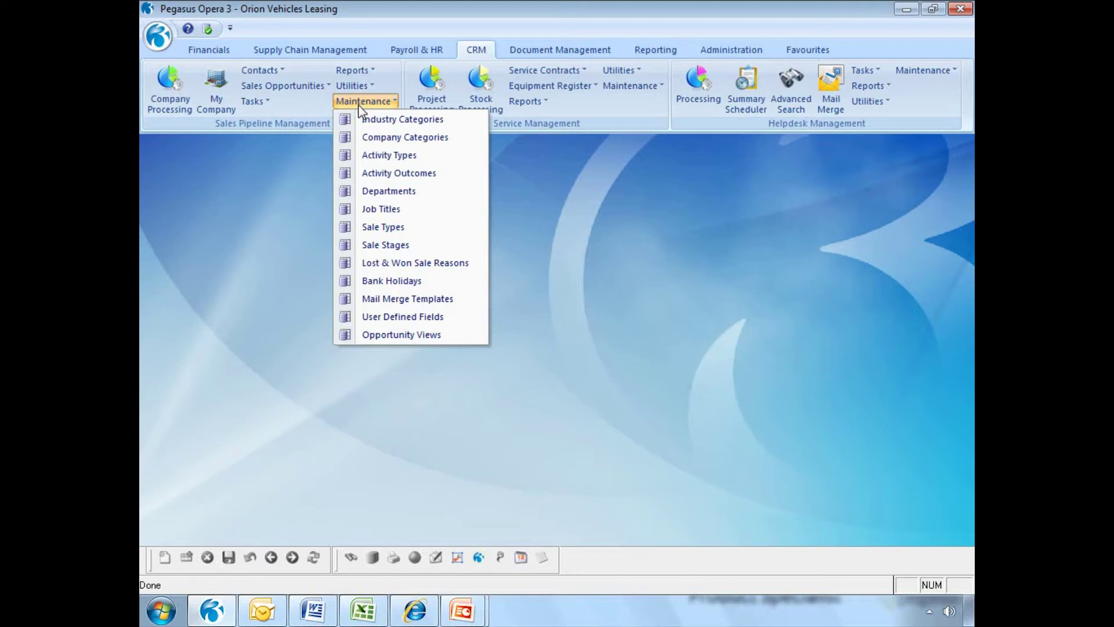
{"action": "left_click", "coordinate": [416, 315]}
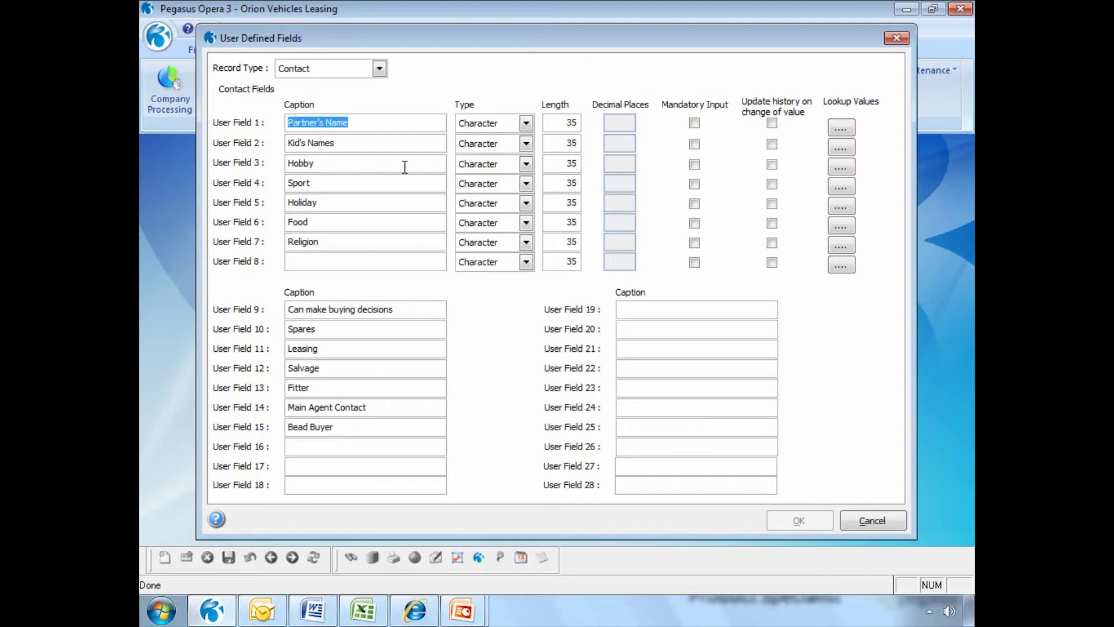
{"action": "left_click", "coordinate": [379, 68]}
{"action": "left_click", "coordinate": [375, 83]}
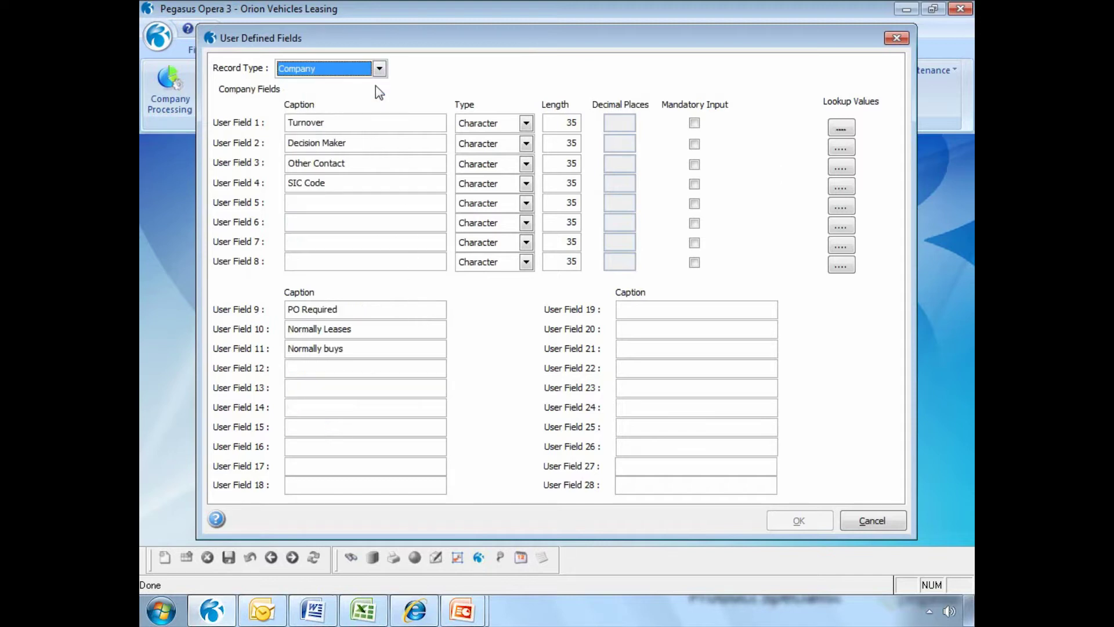
{"action": "left_click", "coordinate": [379, 68]}
{"action": "left_click", "coordinate": [371, 97]}
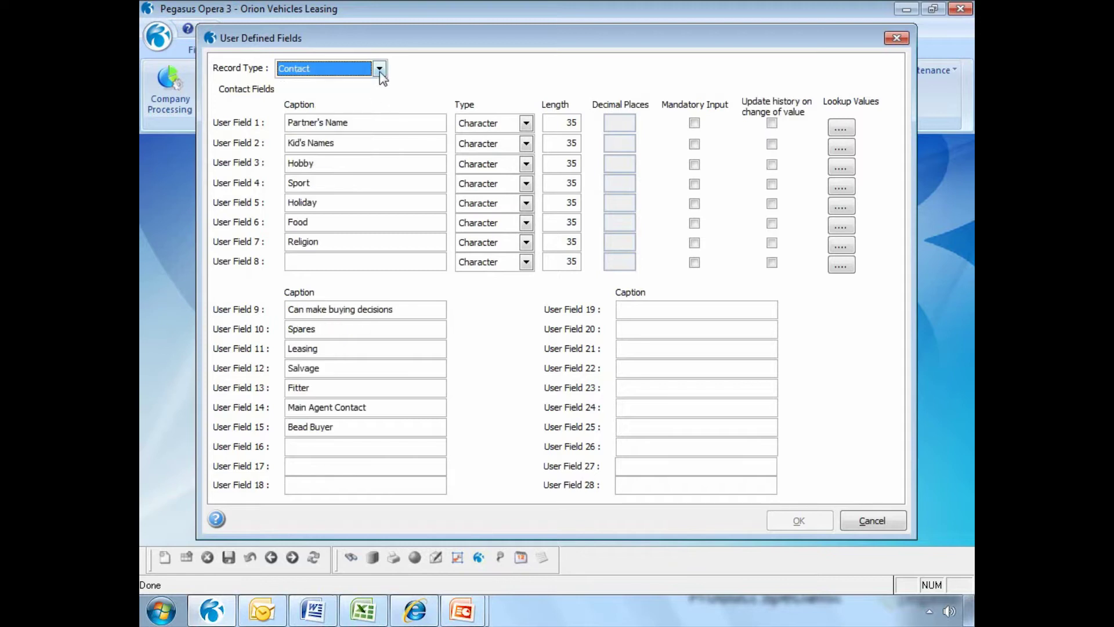
{"action": "left_click", "coordinate": [379, 69]}
{"action": "left_click", "coordinate": [371, 113]}
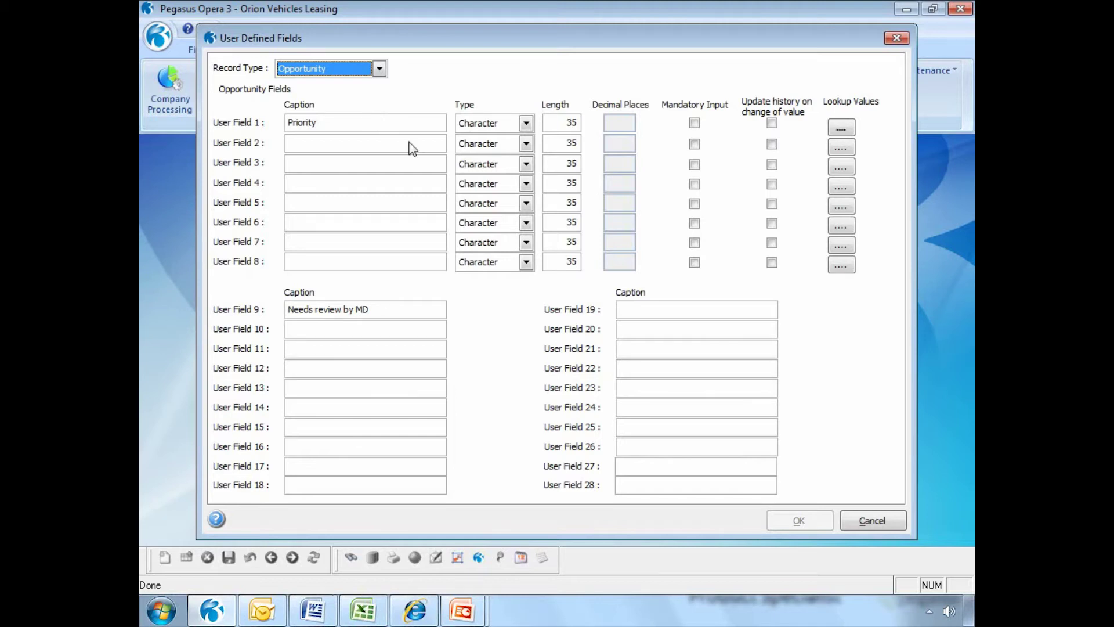
Examine the type options, length and lookup values of the opportunity user field Priority
{"action": "left_click", "coordinate": [526, 123]}
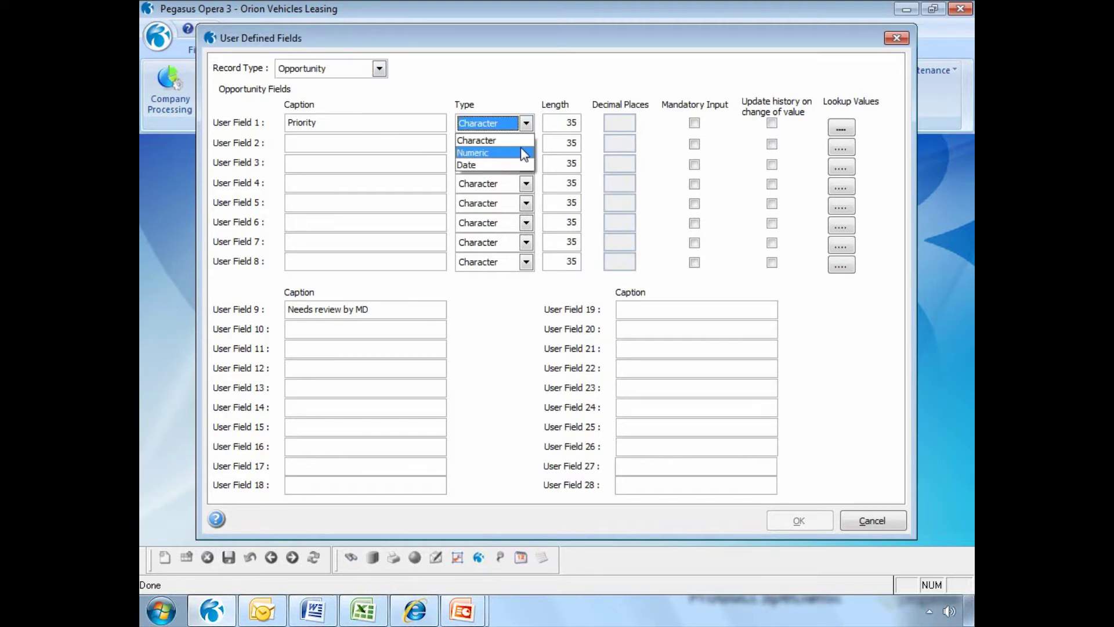
{"action": "left_click", "coordinate": [575, 122]}
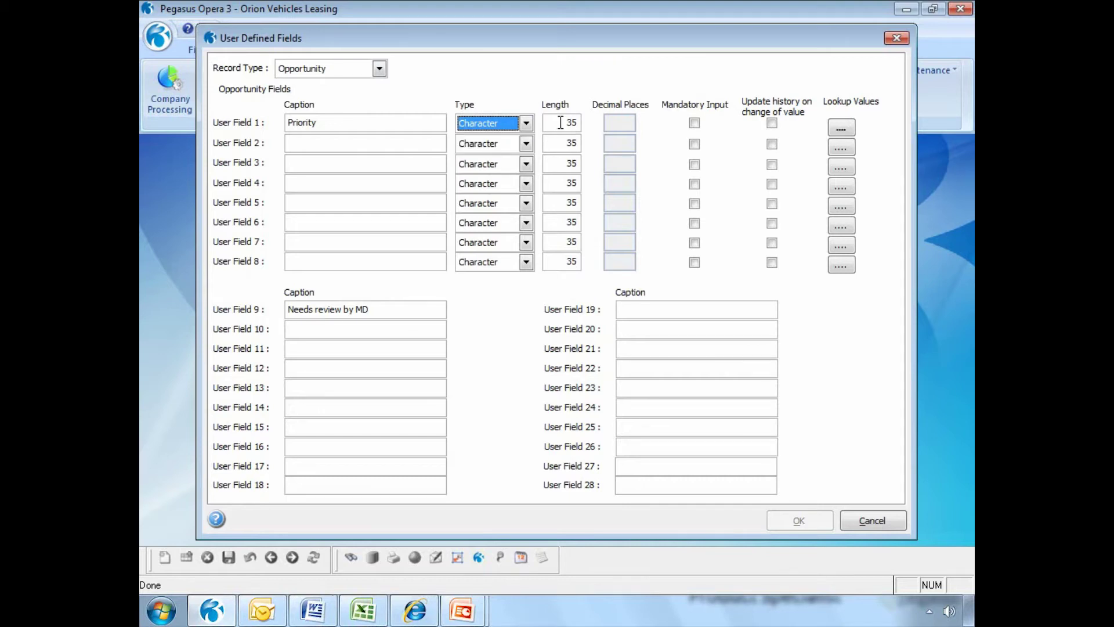
{"action": "left_click", "coordinate": [579, 122]}
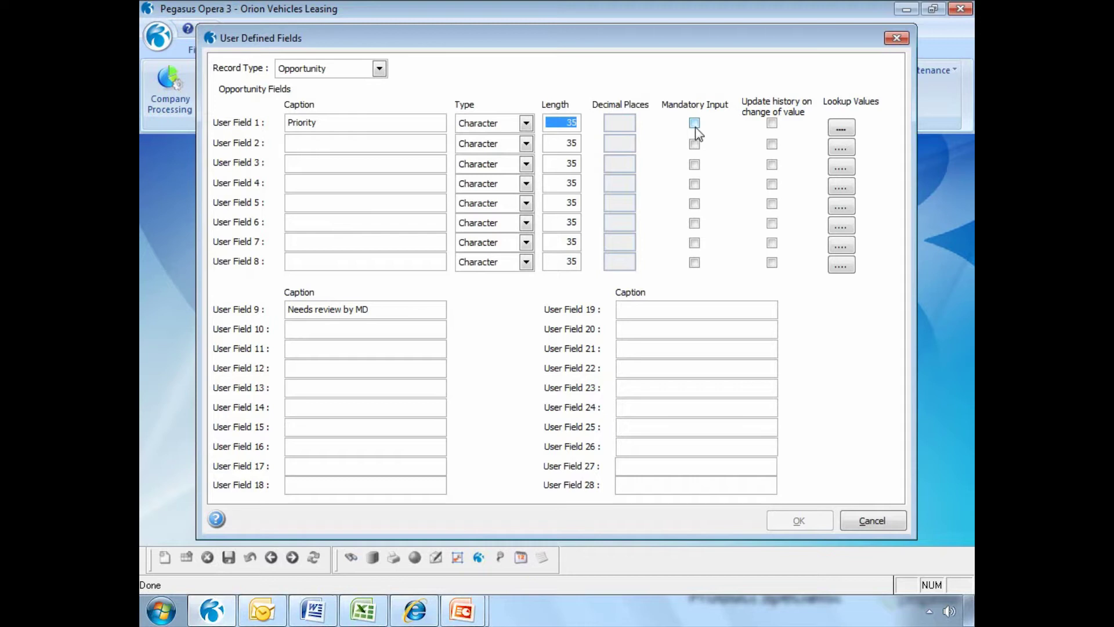
{"action": "left_click", "coordinate": [841, 129]}
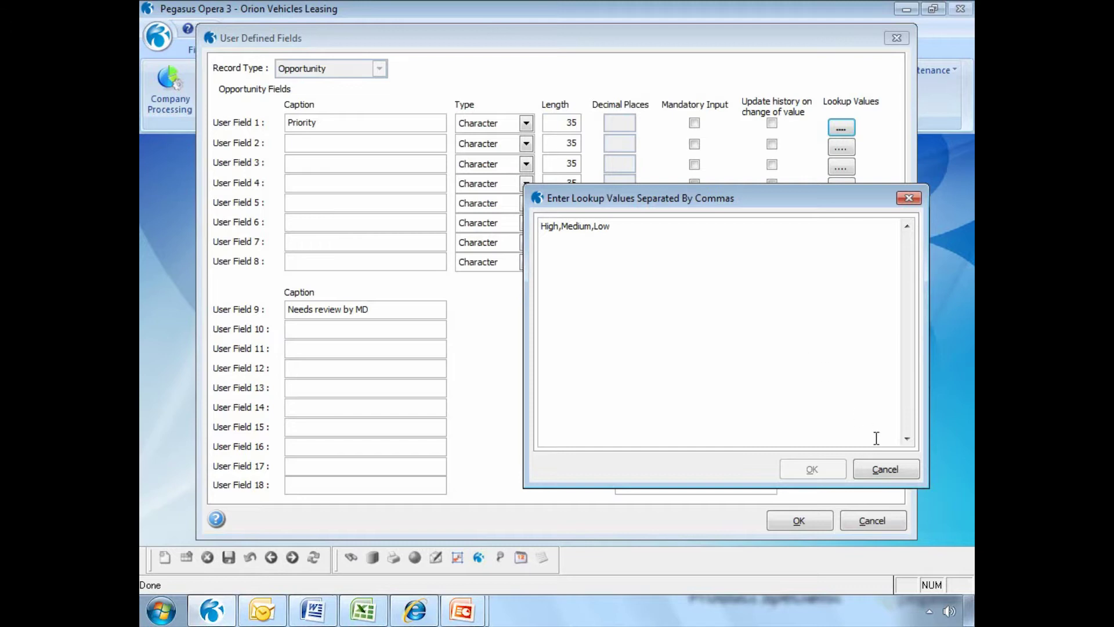
{"action": "left_click", "coordinate": [884, 468]}
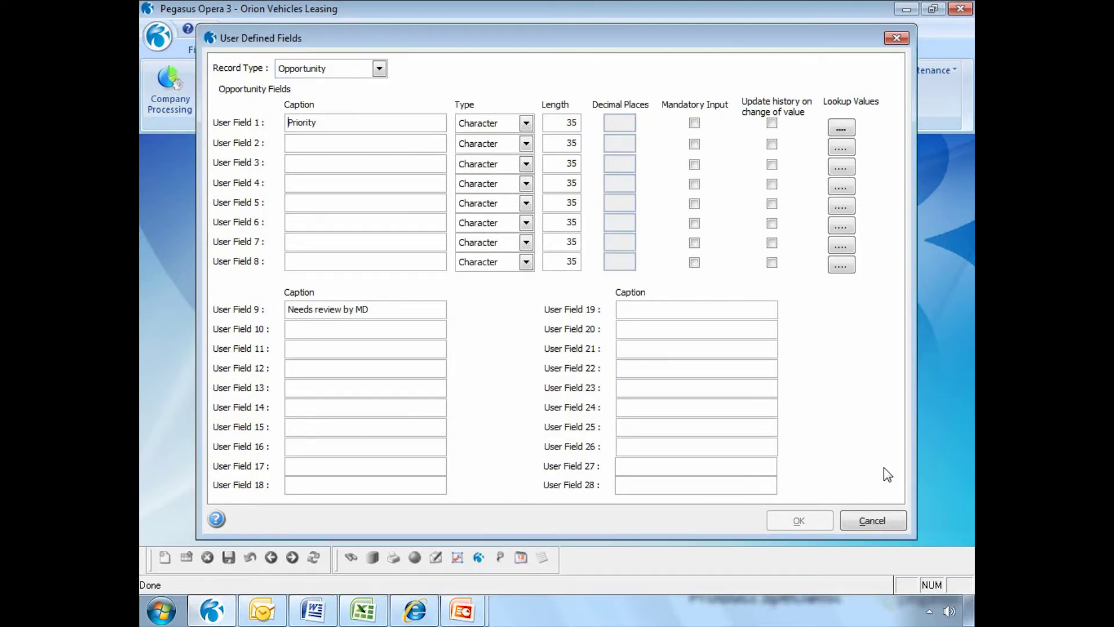
Check which record types can have user-defined fields, and close the setup without saving
{"action": "left_click", "coordinate": [380, 68]}
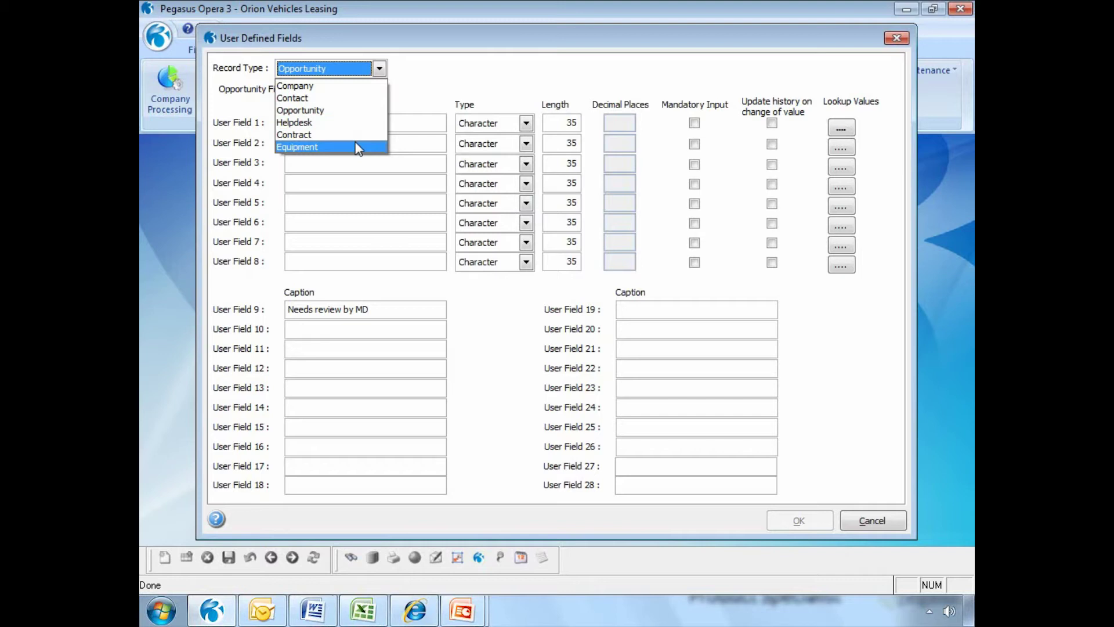
{"action": "left_click", "coordinate": [363, 158]}
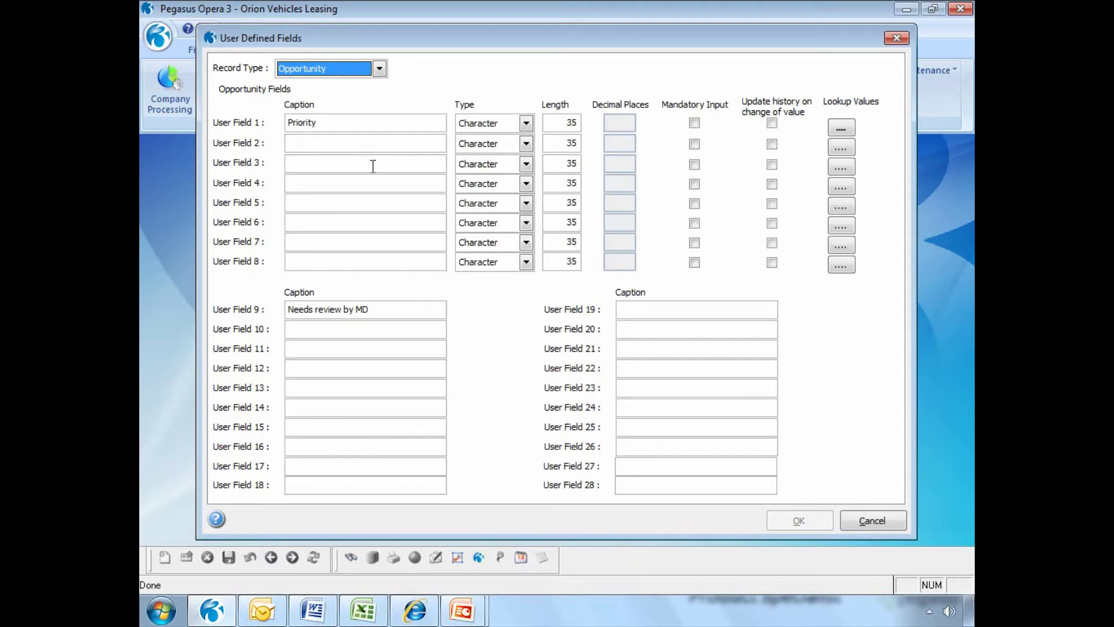
{"action": "left_click", "coordinate": [872, 520]}
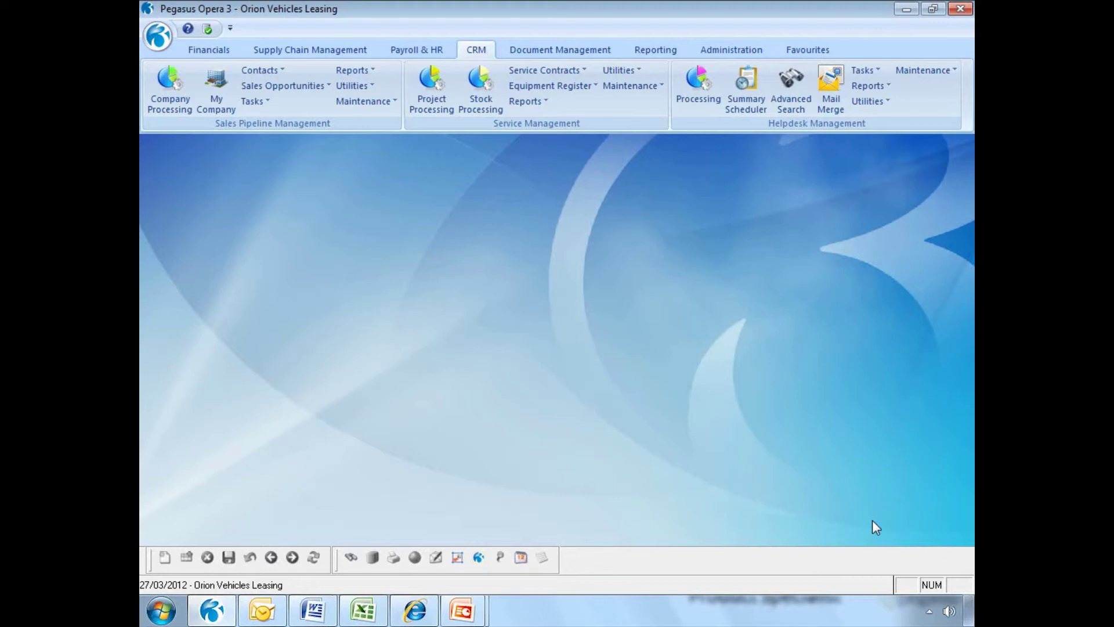
Open the Sales Pipeline mail merge templates, view the template list and the Brochure Covering Letter details, and close them
{"action": "left_click", "coordinate": [365, 101]}
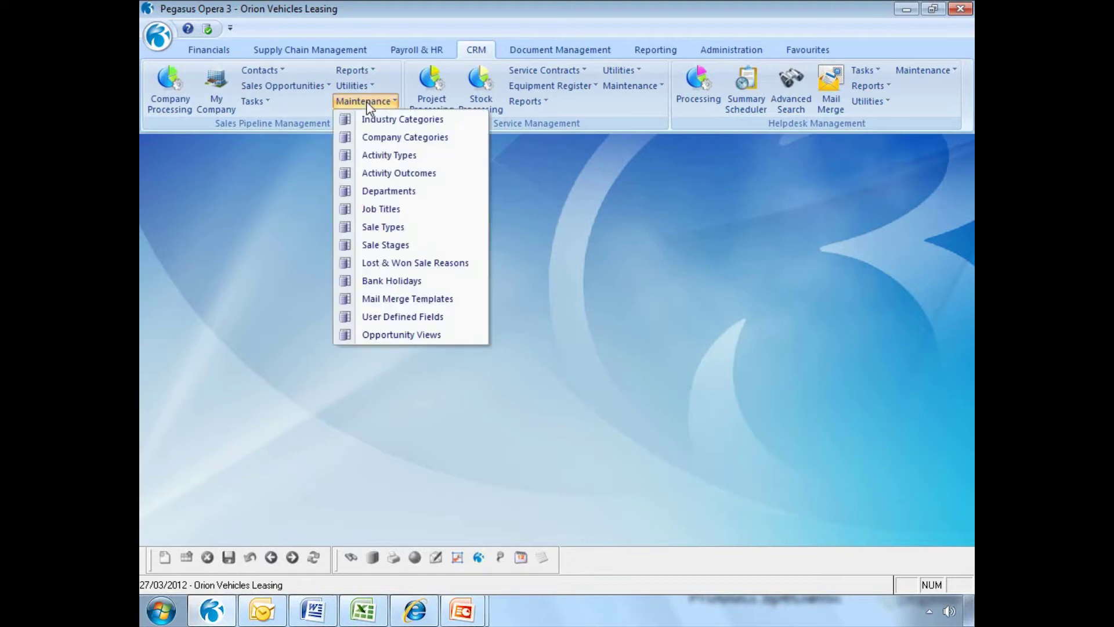
{"action": "left_click", "coordinate": [392, 299]}
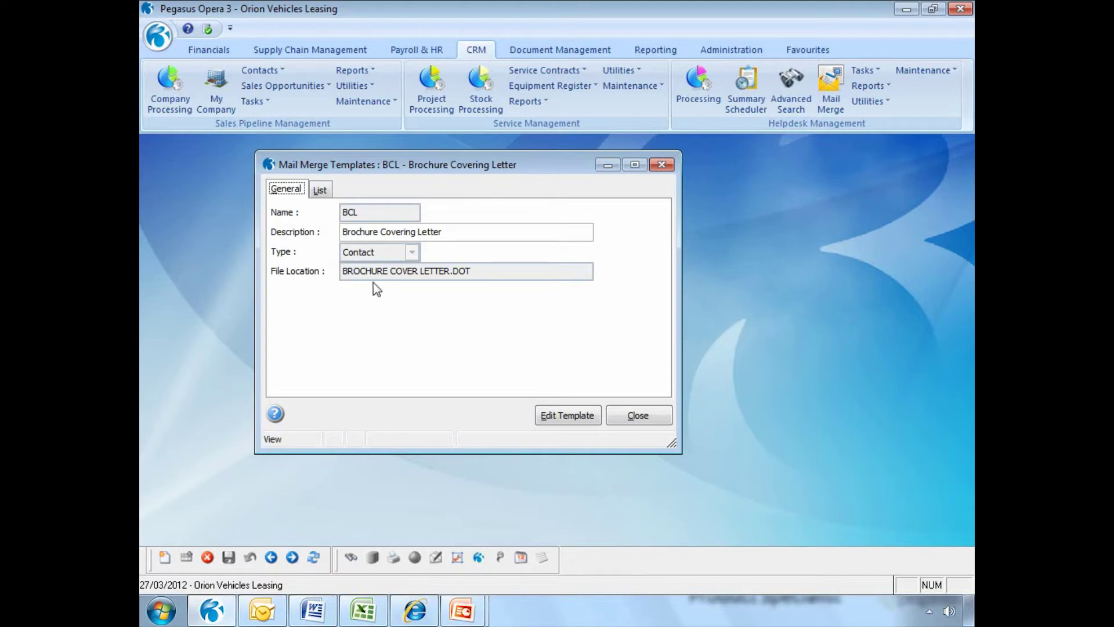
{"action": "left_click", "coordinate": [321, 192]}
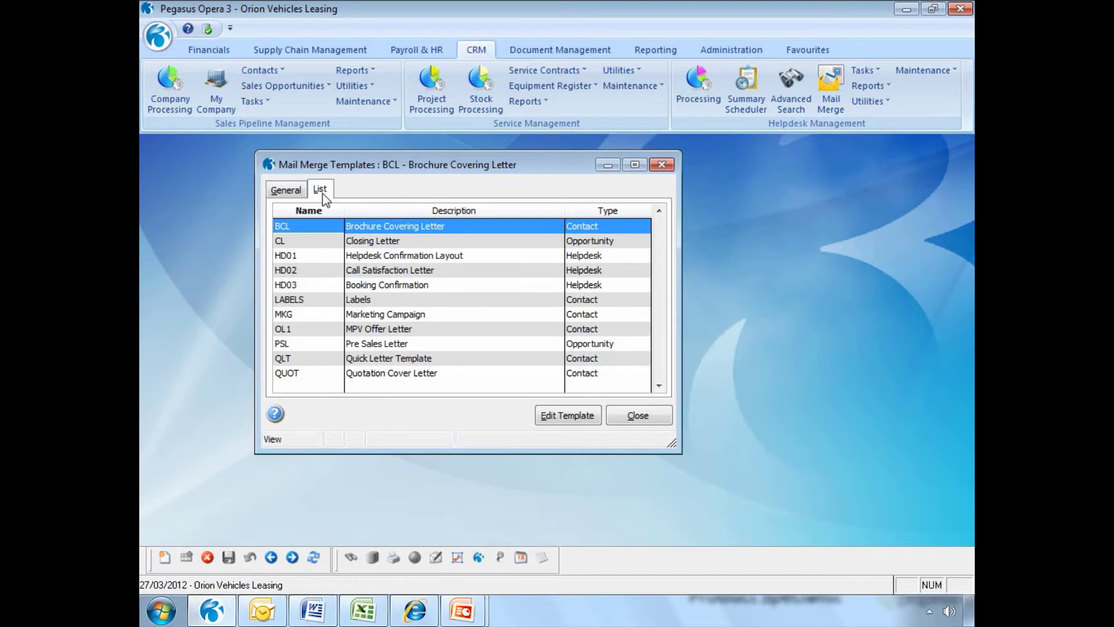
{"action": "left_click", "coordinate": [299, 193]}
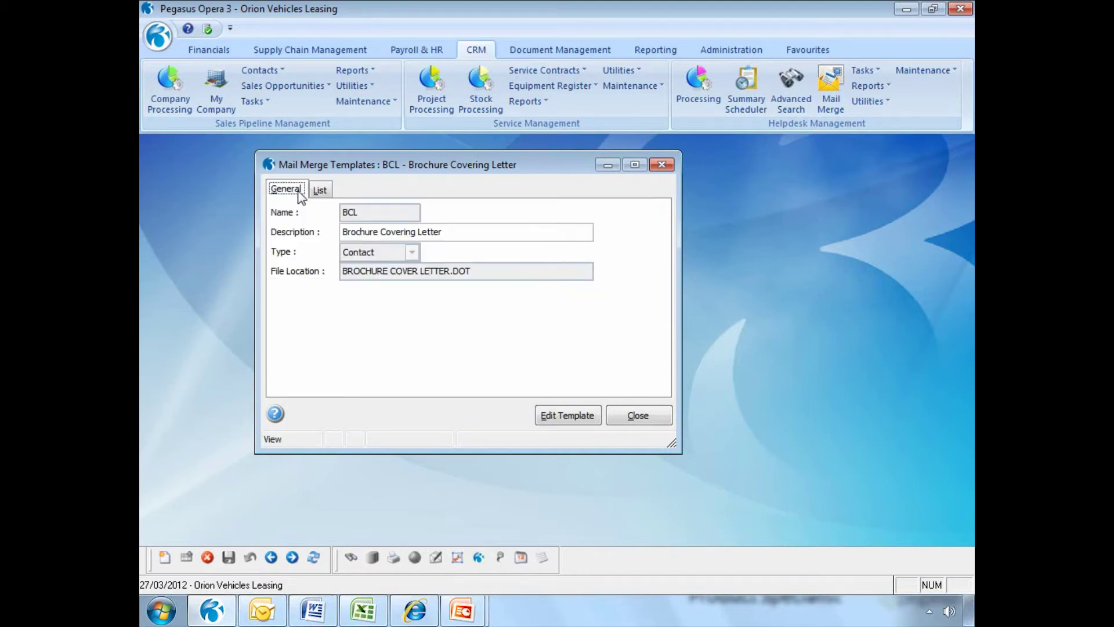
{"action": "left_click", "coordinate": [630, 416]}
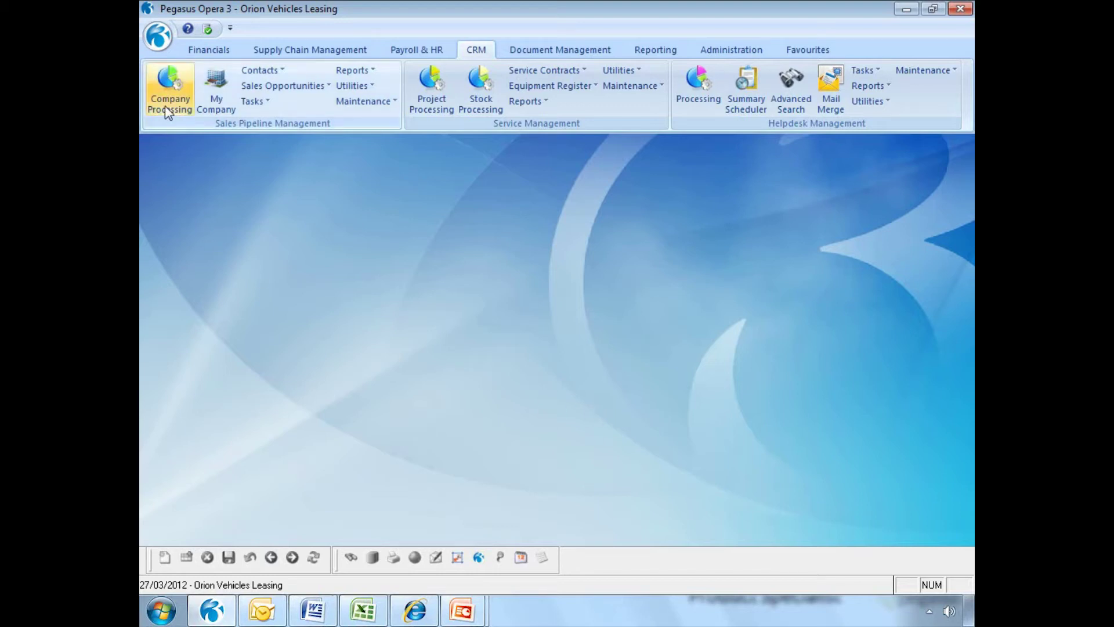
{"action": "left_click", "coordinate": [278, 70]}
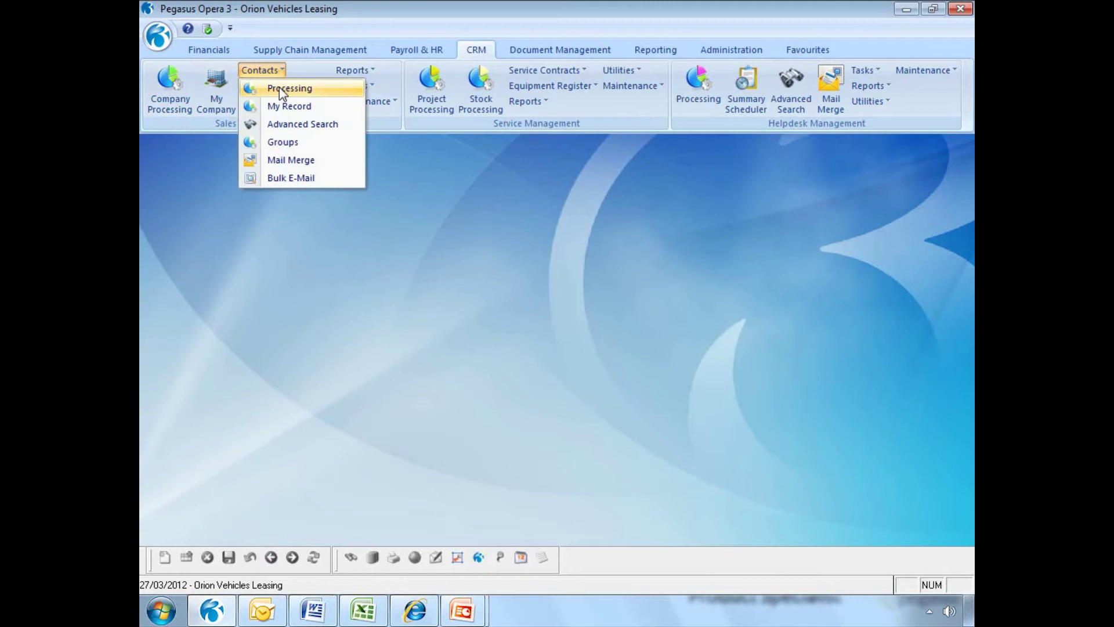
{"action": "left_click", "coordinate": [273, 70]}
{"action": "left_click", "coordinate": [280, 86]}
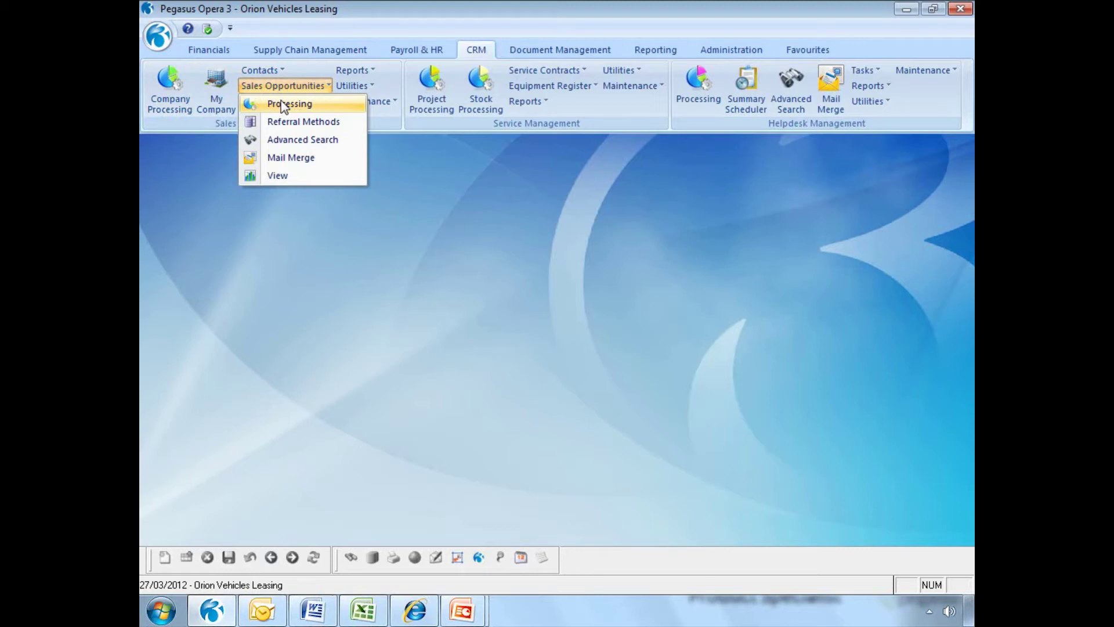
{"action": "left_click", "coordinate": [280, 87]}
Open Company Processing and bring up the Hardcastle Biscuits record from the company list
{"action": "left_click", "coordinate": [174, 98]}
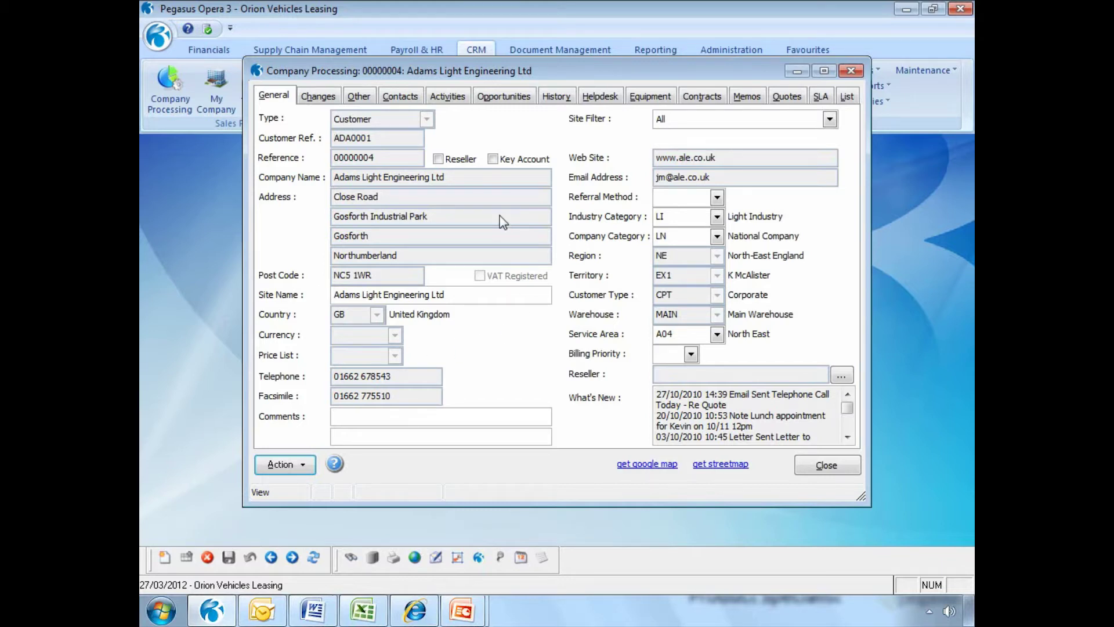
{"action": "key", "text": "Tab"}
{"action": "left_click", "coordinate": [848, 102]}
{"action": "left_click_drag", "start_coordinate": [853, 141], "coordinate": [848, 231]}
{"action": "double_click", "coordinate": [463, 411]}
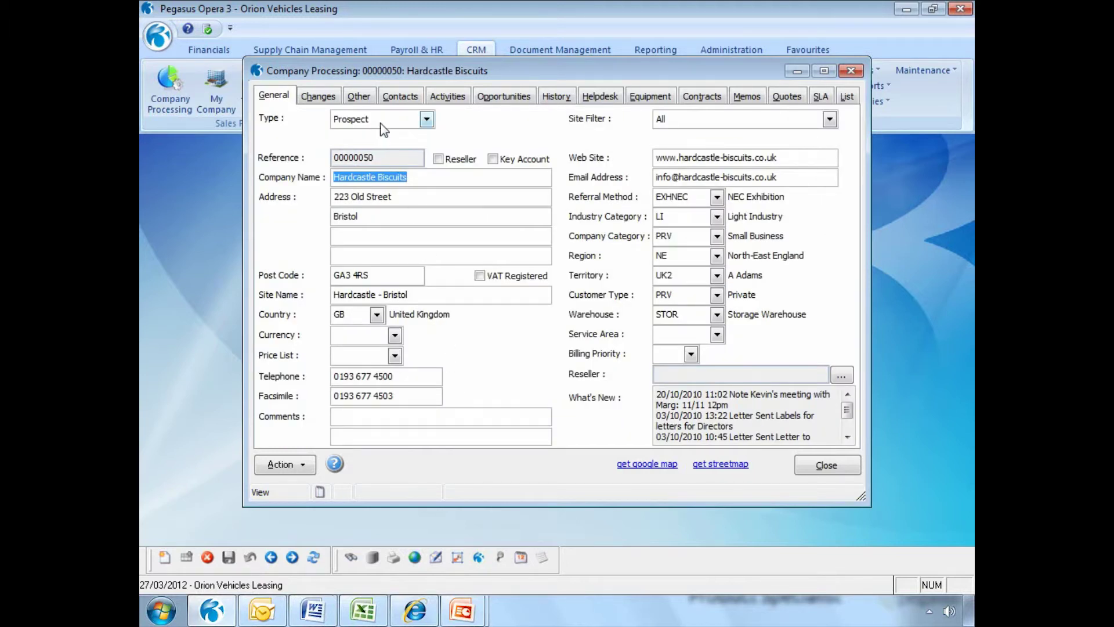
Review the general details of Hardcastle Biscuits and the sites offered by its site filter
{"action": "left_click", "coordinate": [393, 376]}
{"action": "left_click", "coordinate": [397, 255]}
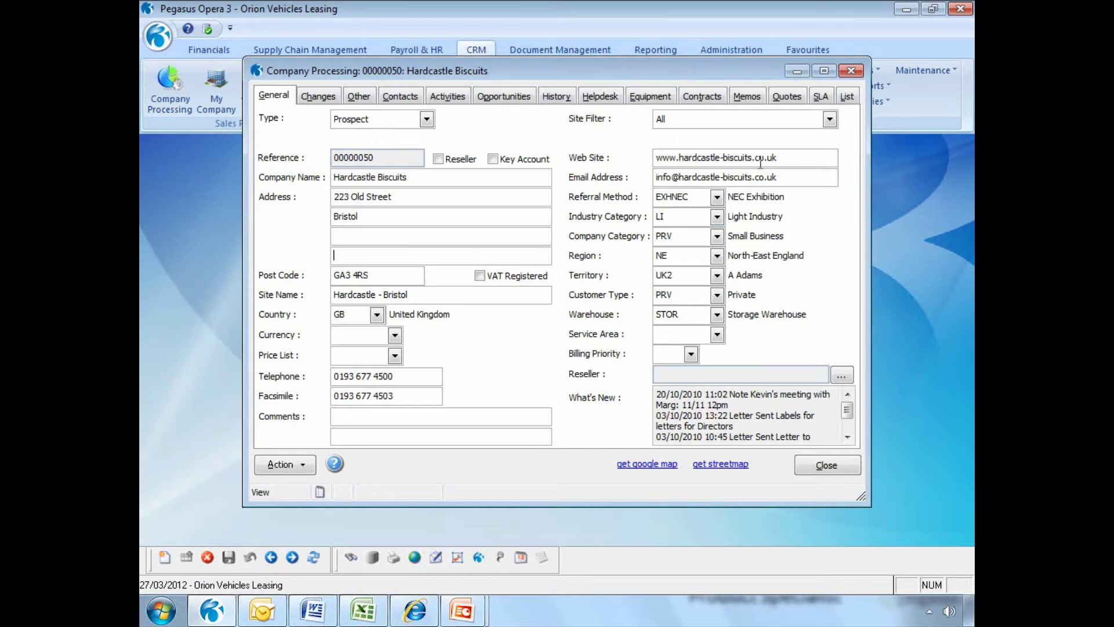
{"action": "left_click", "coordinate": [830, 120]}
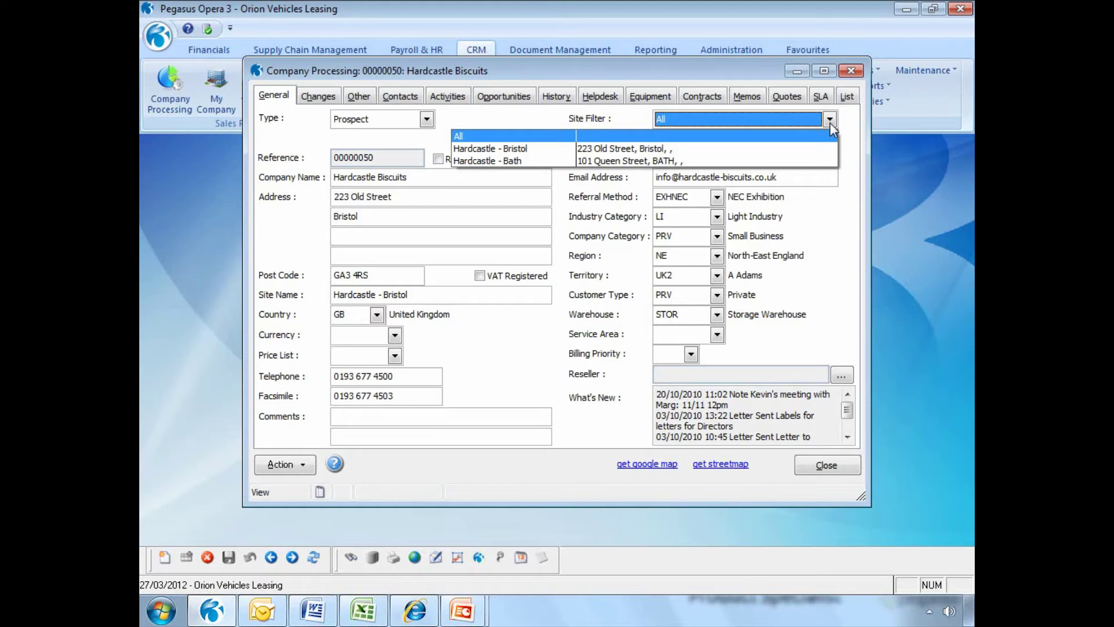
{"action": "left_click", "coordinate": [830, 123]}
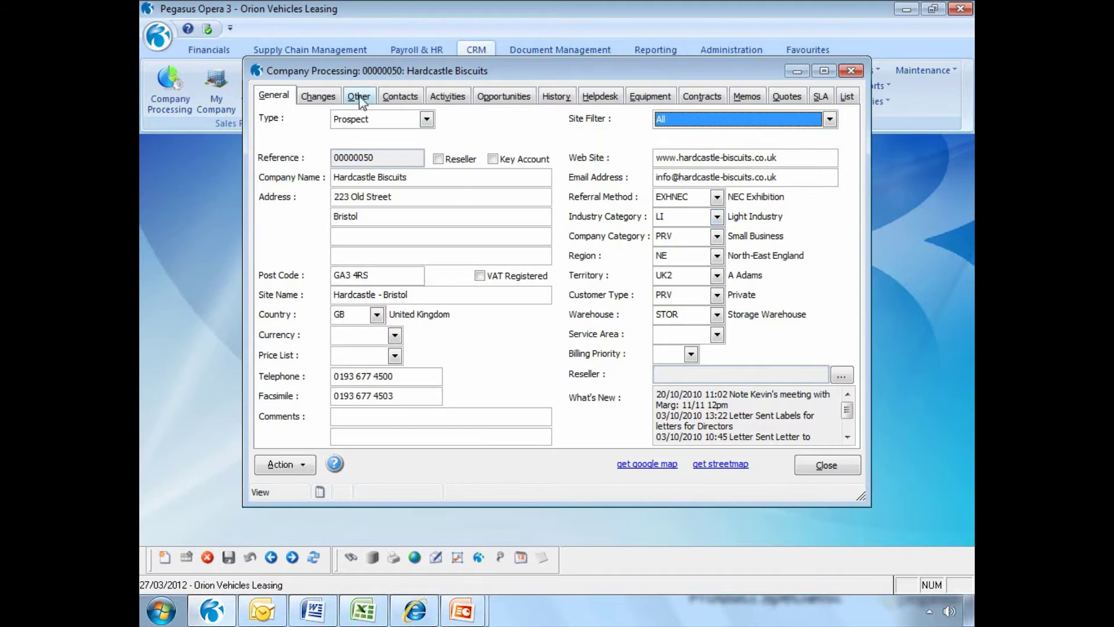
View the change log, other user-defined details and contacts of Hardcastle Biscuits
{"action": "left_click", "coordinate": [317, 97]}
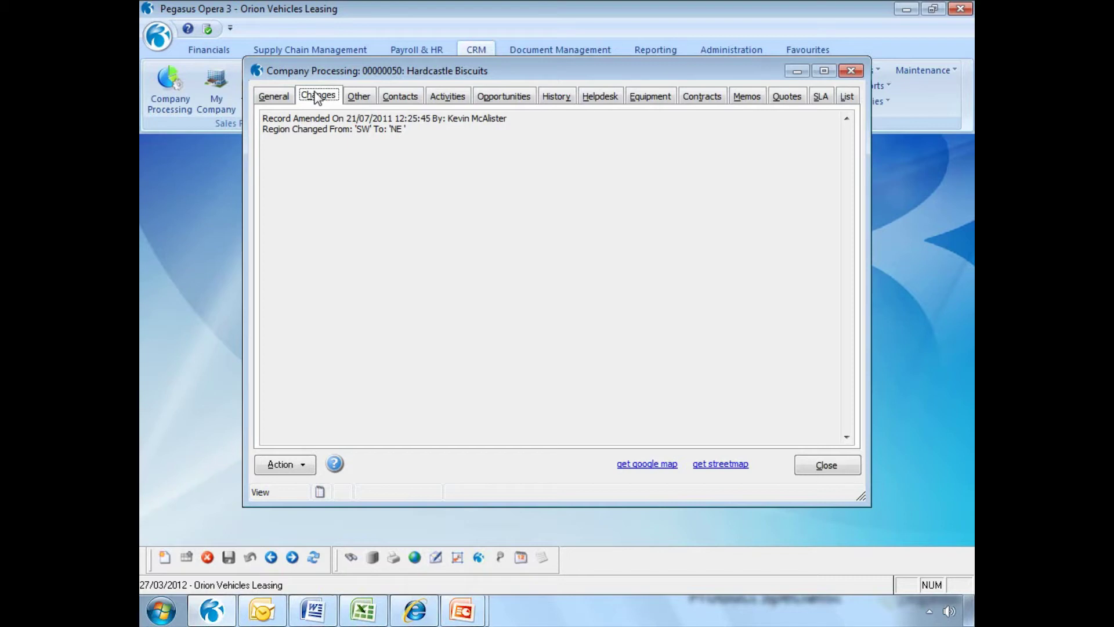
{"action": "left_click", "coordinate": [357, 97]}
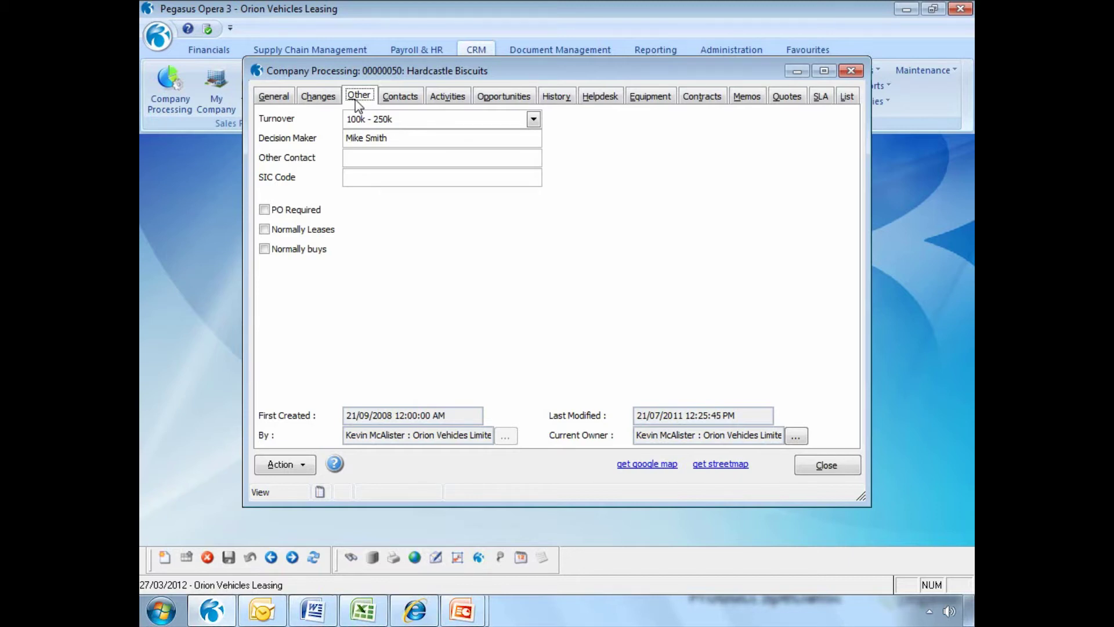
{"action": "left_click", "coordinate": [404, 103]}
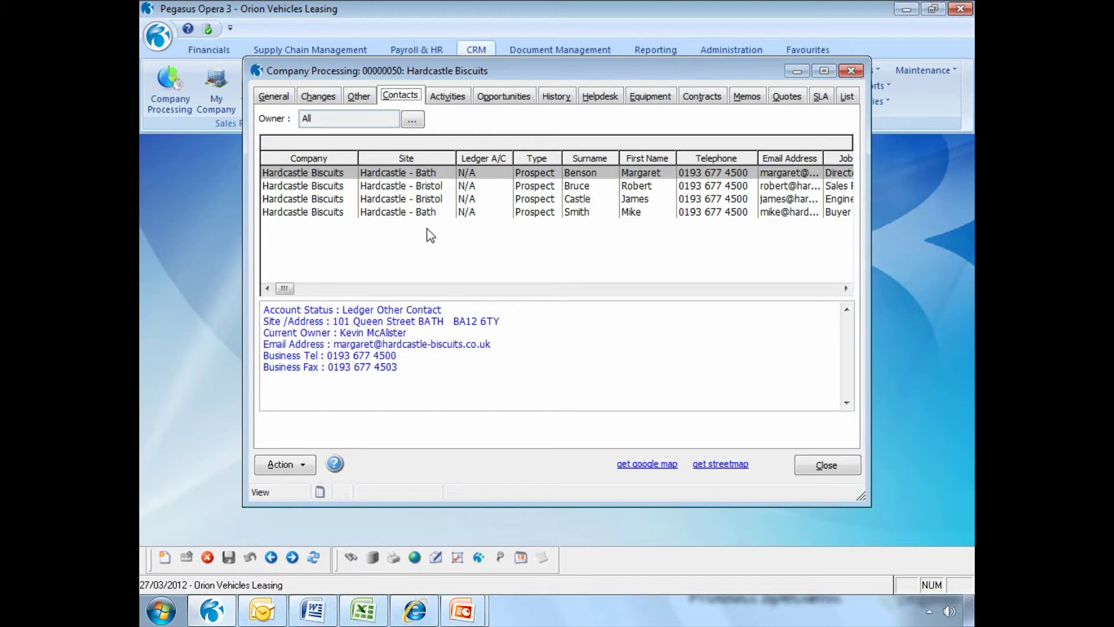
View the record of the first listed contact at the Bath site, and check the company's activities
{"action": "double_click", "coordinate": [439, 173]}
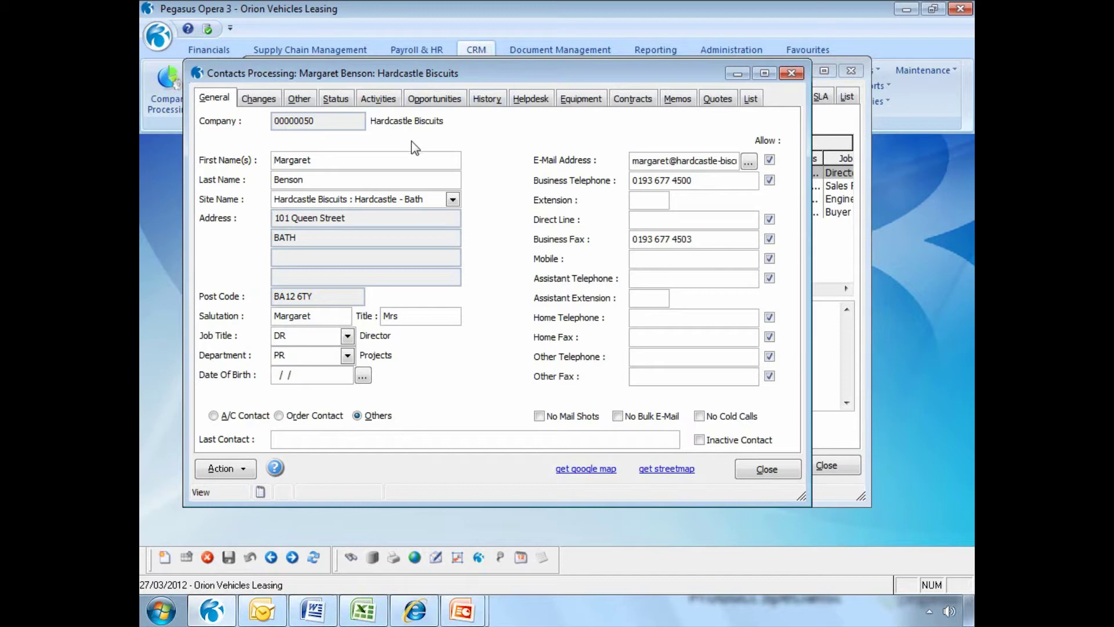
{"action": "left_click", "coordinate": [746, 470]}
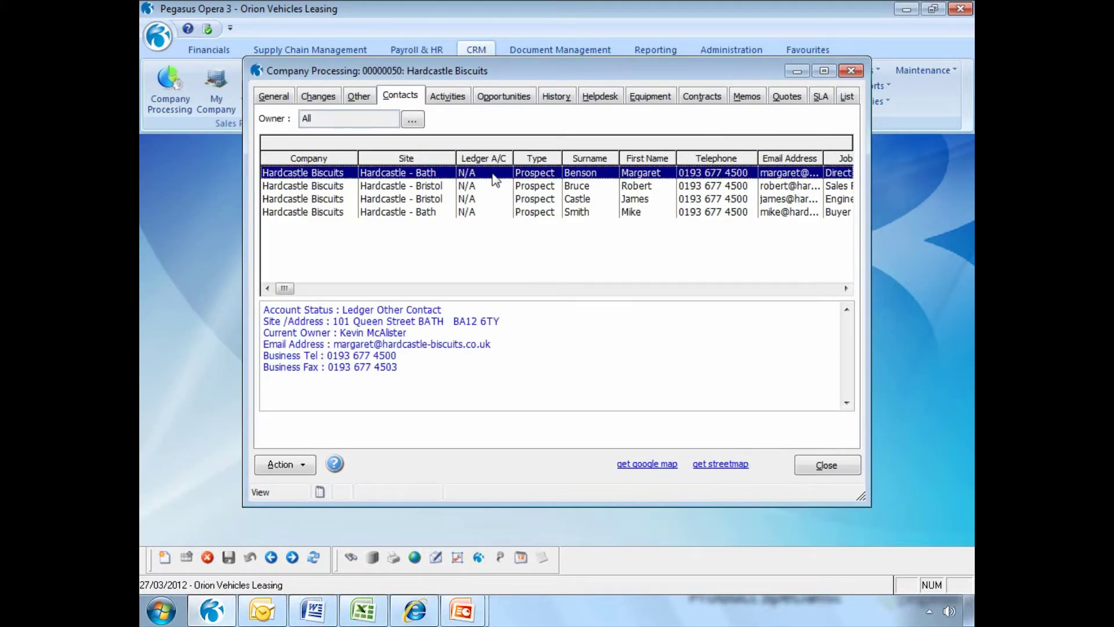
{"action": "left_click", "coordinate": [451, 97]}
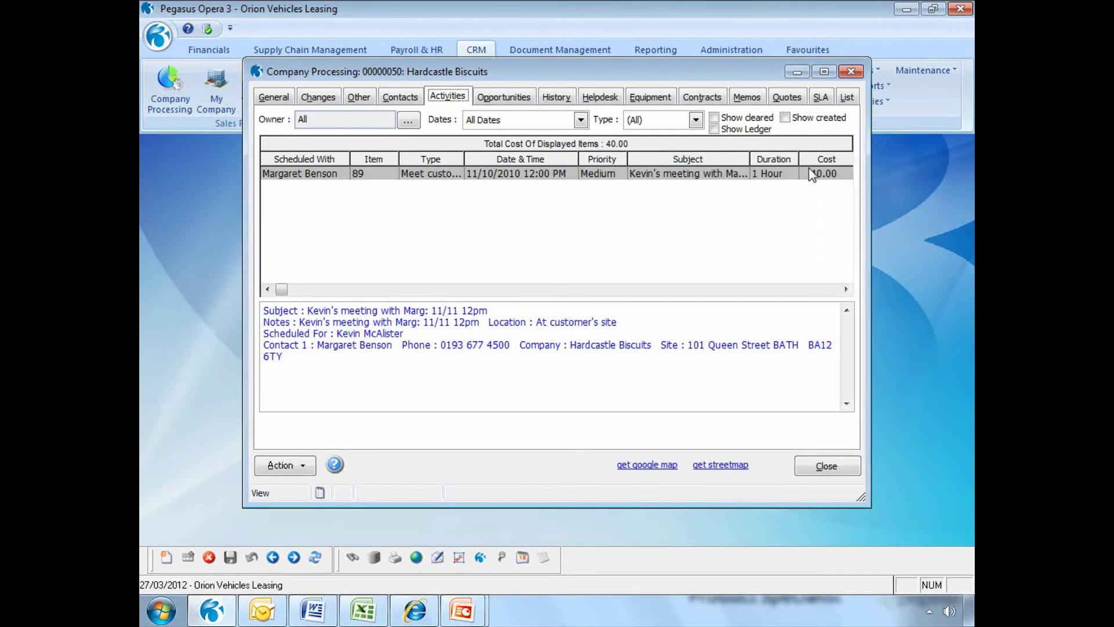
Open the Adams Light Engineering Ltd record from the company list and view its activities
{"action": "left_click", "coordinate": [849, 98]}
{"action": "left_click_drag", "start_coordinate": [845, 314], "coordinate": [846, 168]}
{"action": "double_click", "coordinate": [434, 134]}
{"action": "left_click", "coordinate": [447, 97]}
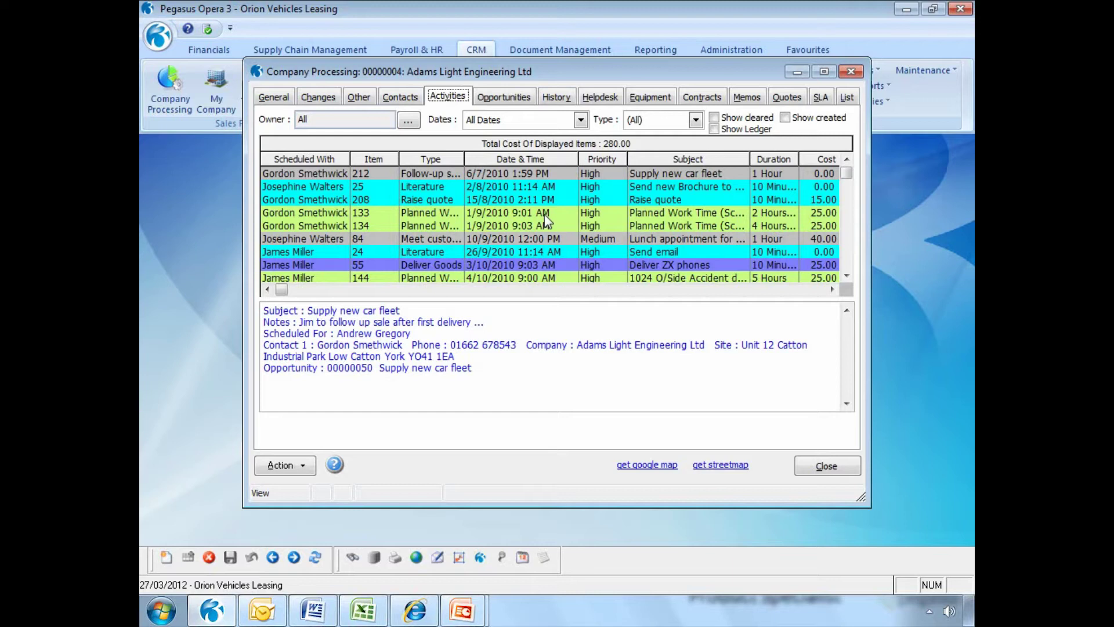
Review the date and type filter options for the company's activities, and include cleared activities in the list
{"action": "left_click", "coordinate": [580, 121]}
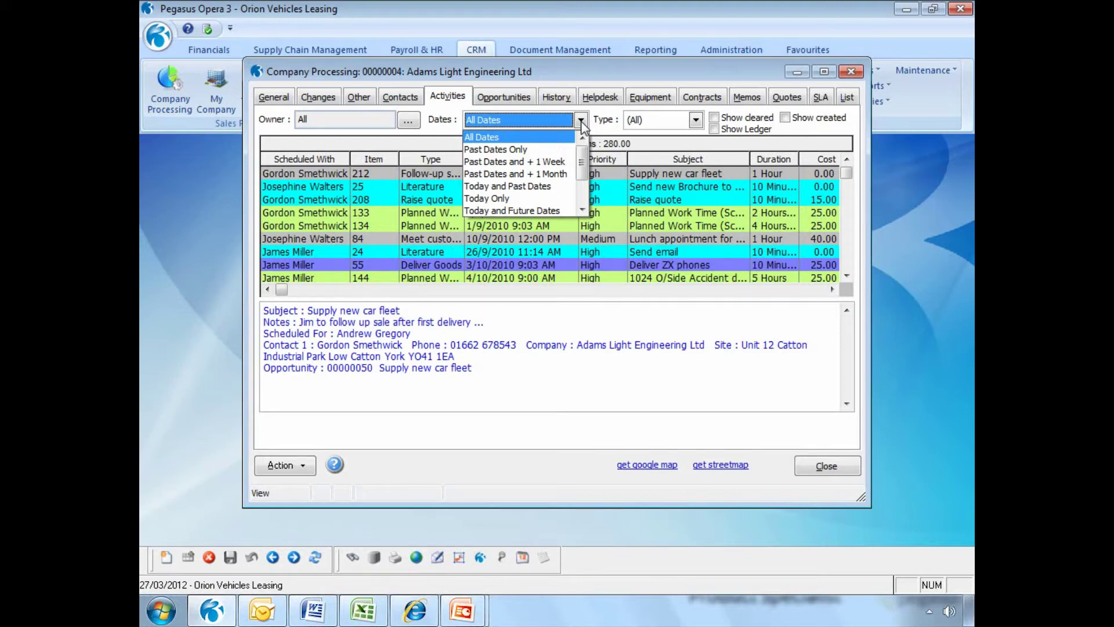
{"action": "left_click", "coordinate": [580, 120]}
{"action": "left_click", "coordinate": [695, 120]}
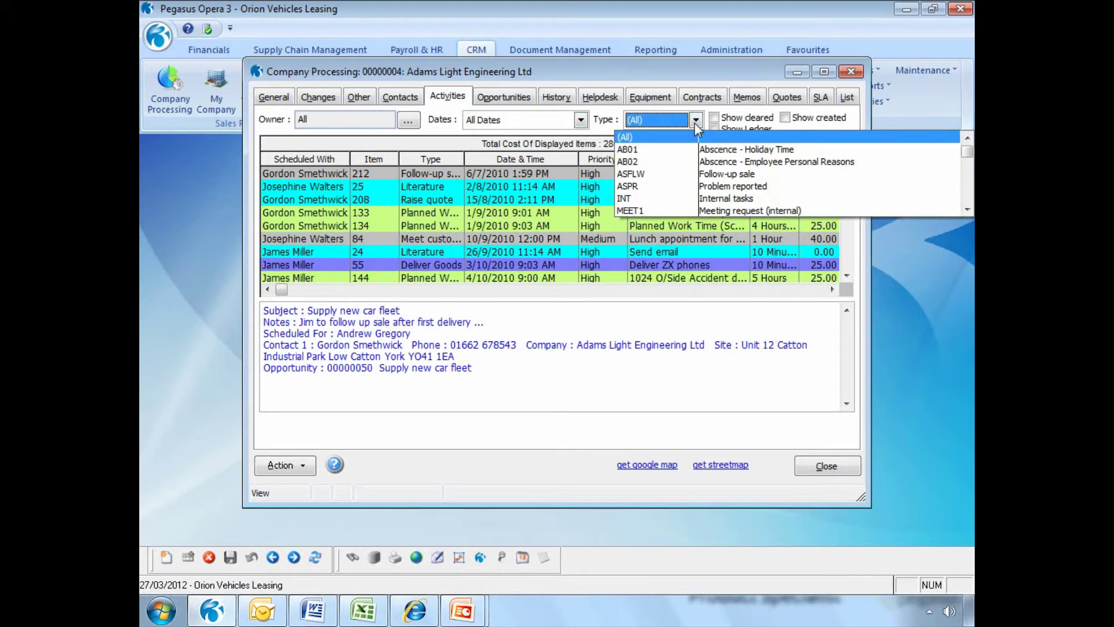
{"action": "left_click", "coordinate": [695, 123]}
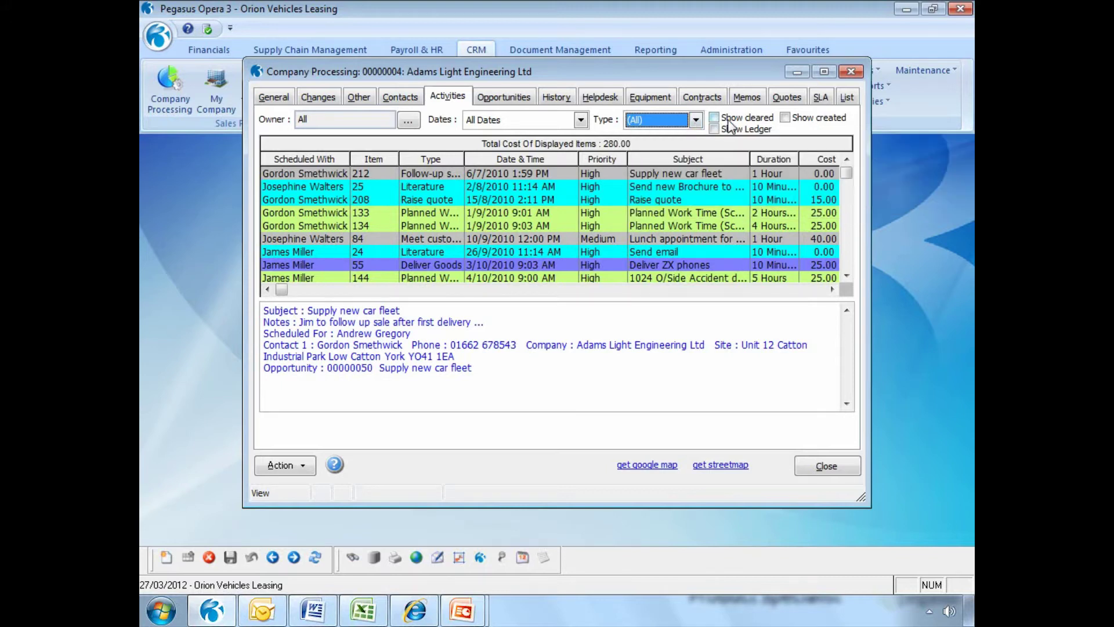
{"action": "left_click", "coordinate": [714, 117]}
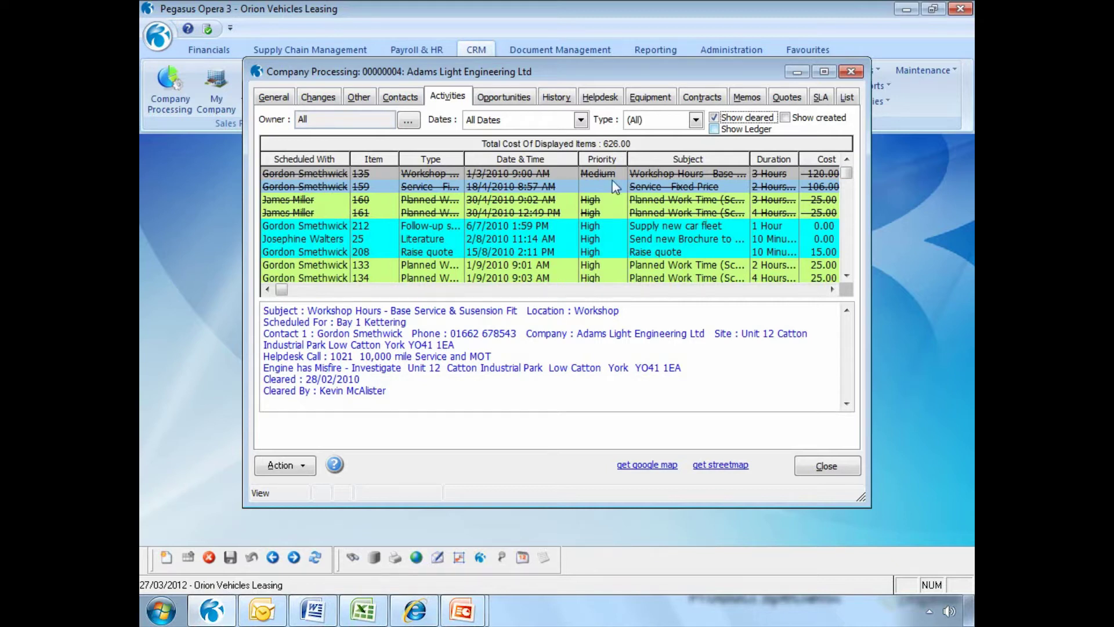
View the company's history, inspect a blank new history record and its attachment file browser, and close the record without entering anything
{"action": "left_click", "coordinate": [571, 98]}
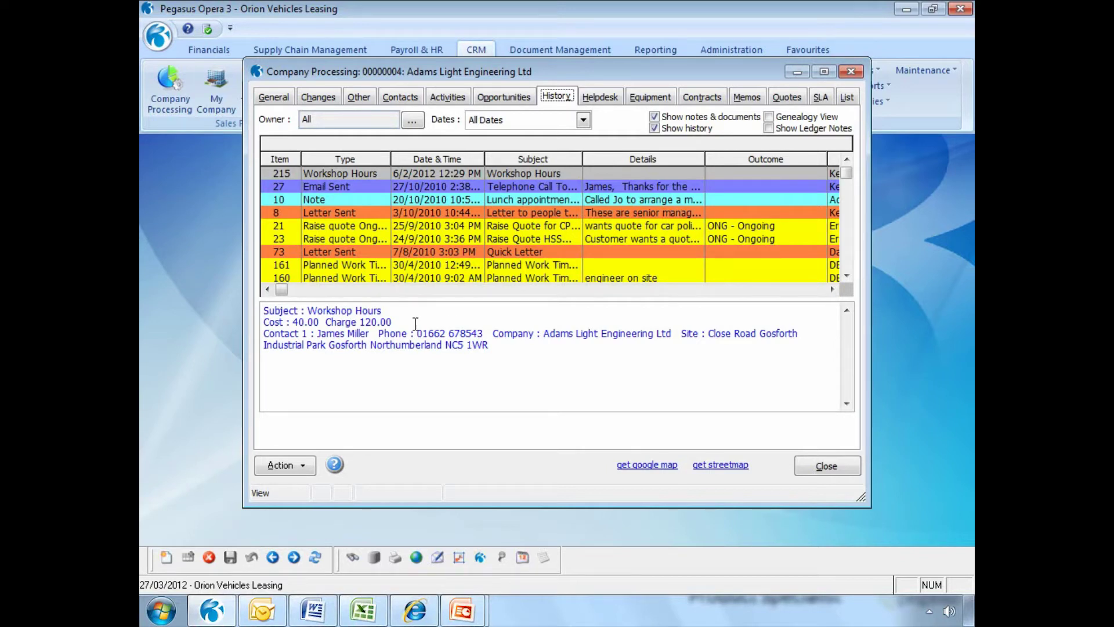
{"action": "left_click", "coordinate": [295, 465]}
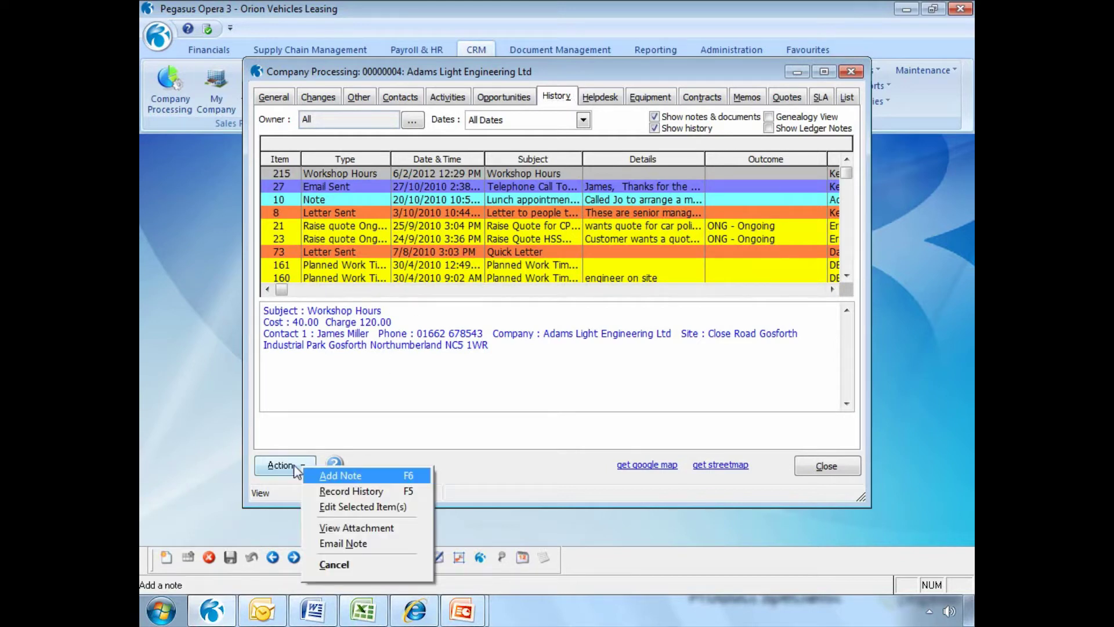
{"action": "left_click", "coordinate": [323, 491]}
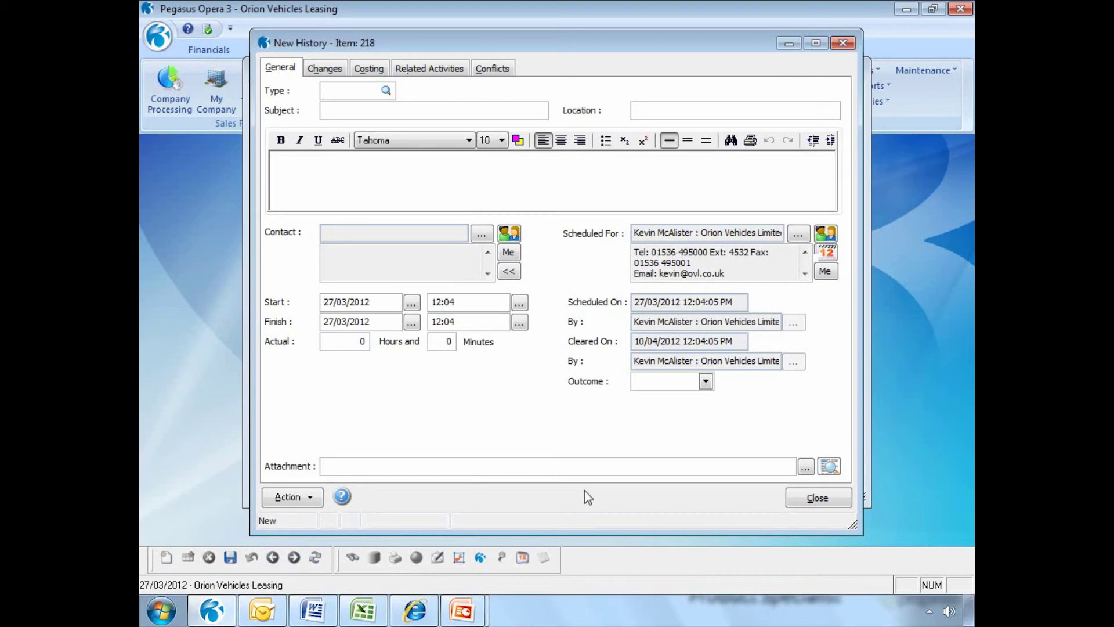
{"action": "left_click", "coordinate": [805, 467]}
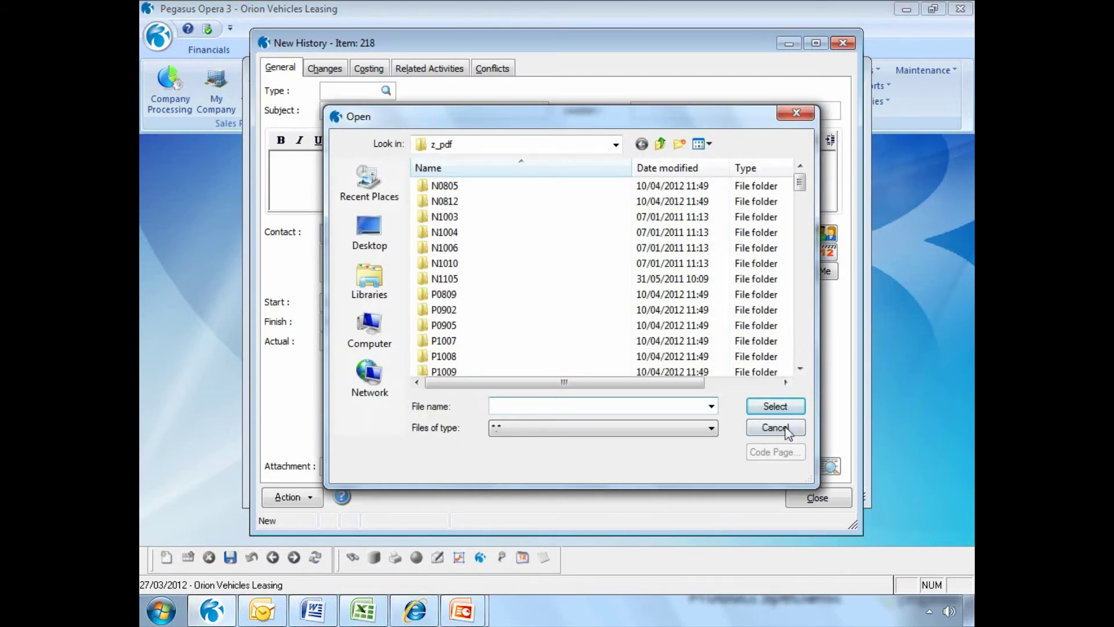
{"action": "left_click", "coordinate": [787, 432]}
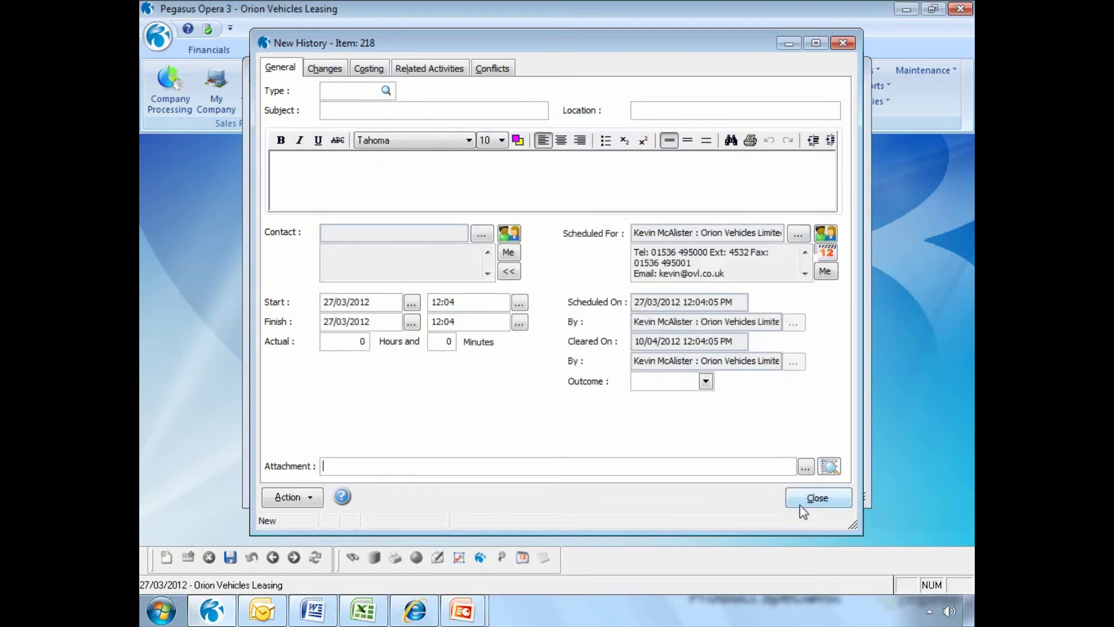
{"action": "left_click", "coordinate": [802, 501]}
{"action": "left_click", "coordinate": [568, 358]}
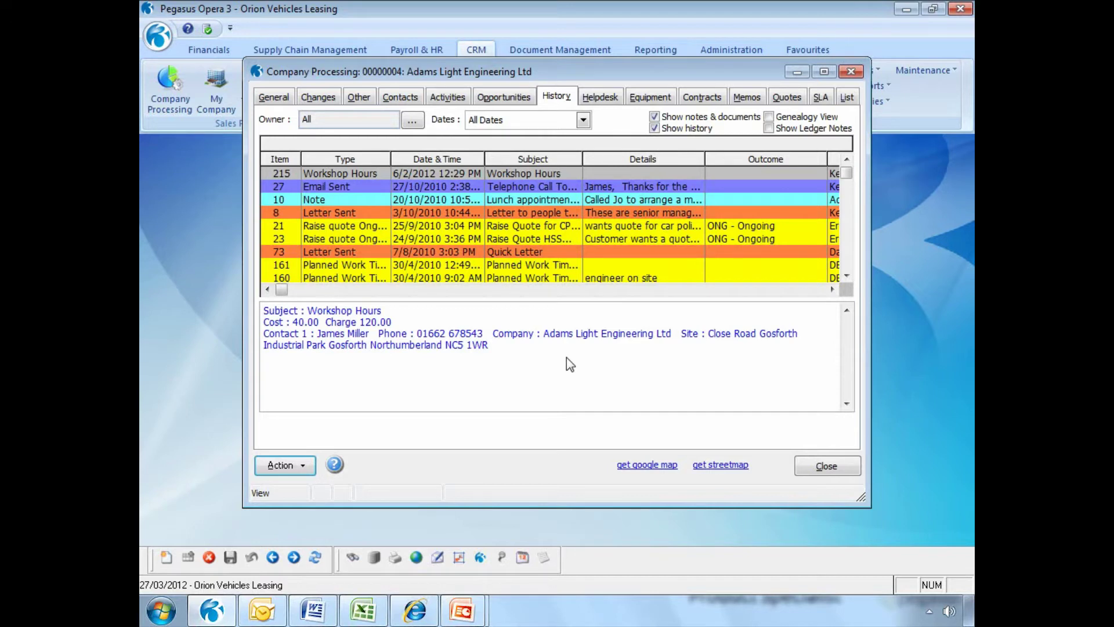
View the company's sales opportunities and inspect the details of the Electric car polisher opportunity
{"action": "left_click", "coordinate": [503, 96]}
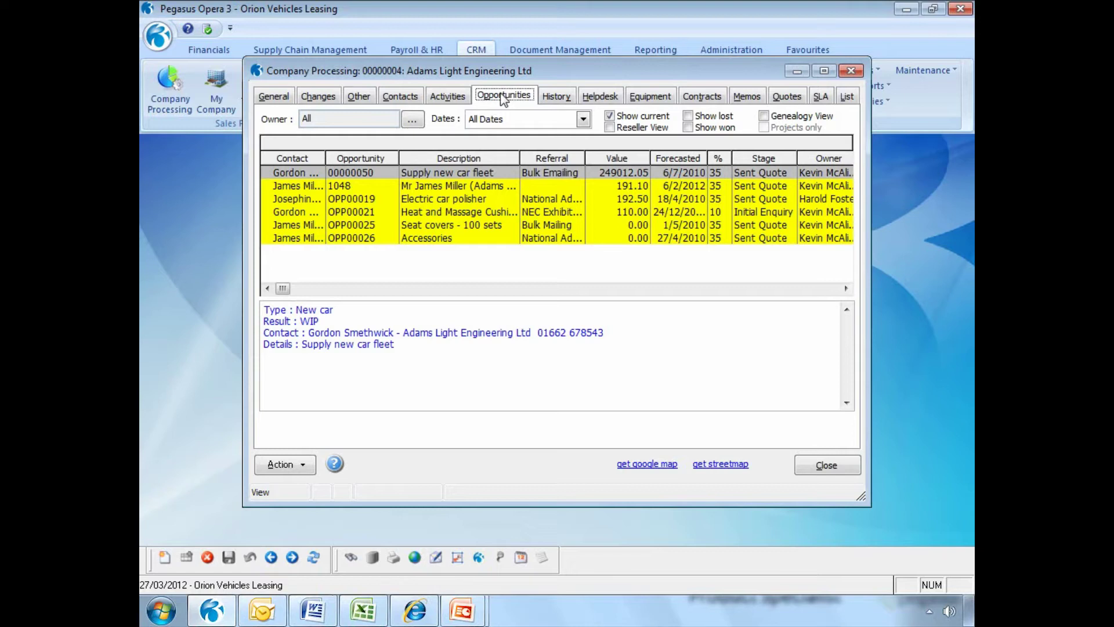
{"action": "left_click", "coordinate": [490, 199]}
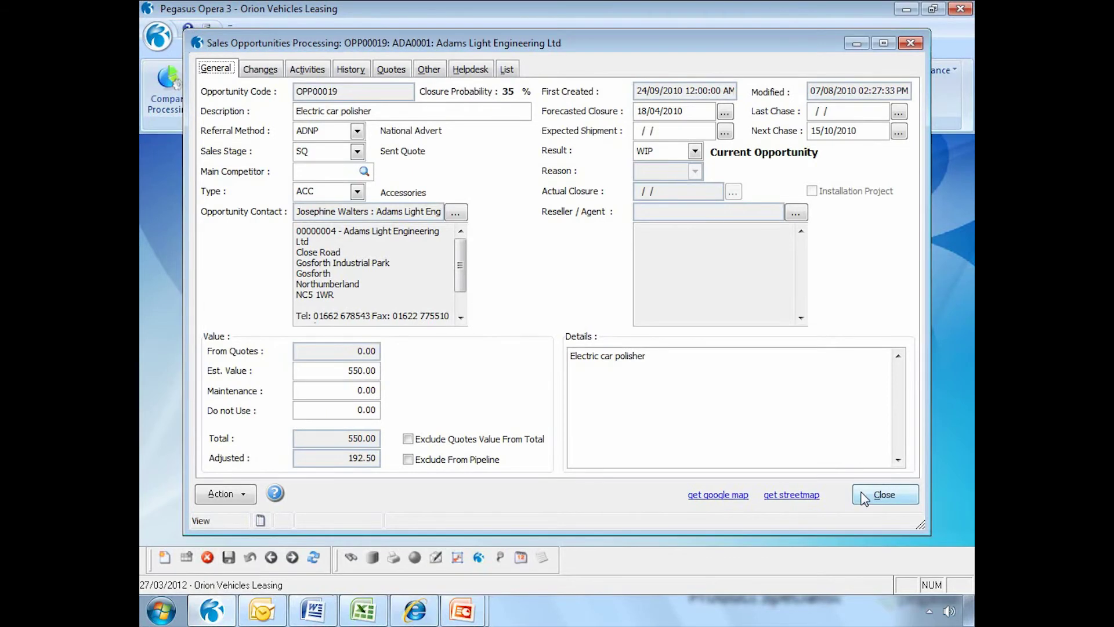
{"action": "left_click", "coordinate": [882, 495]}
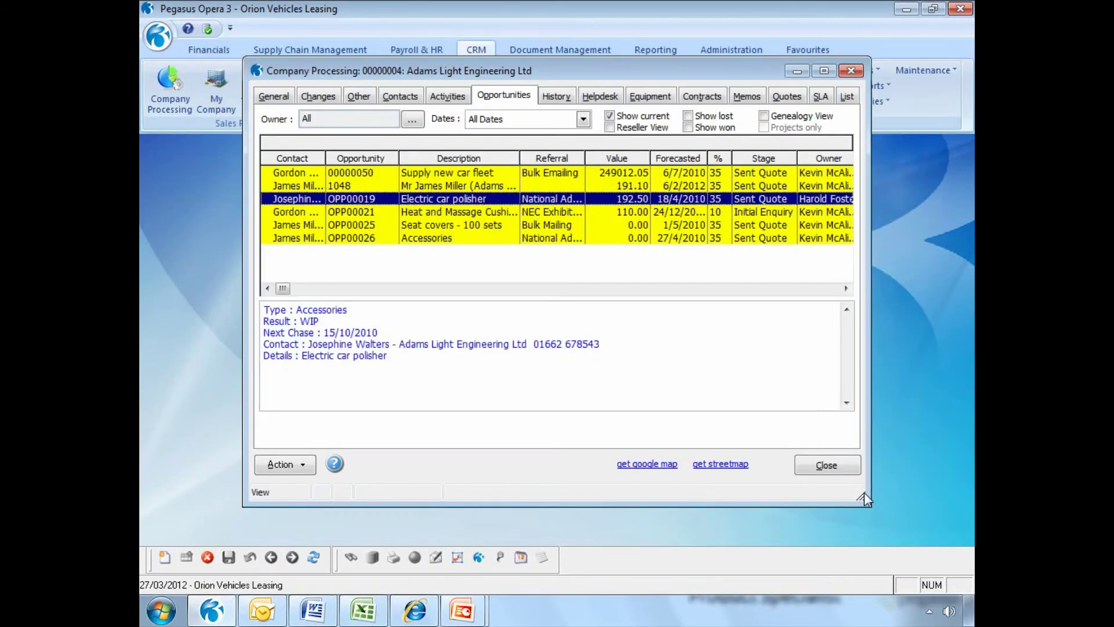
Review the helpdesk calls, equipment, contracts and SLA profiles of Adams Light Engineering Ltd
{"action": "left_click", "coordinate": [601, 98]}
{"action": "left_click", "coordinate": [650, 97]}
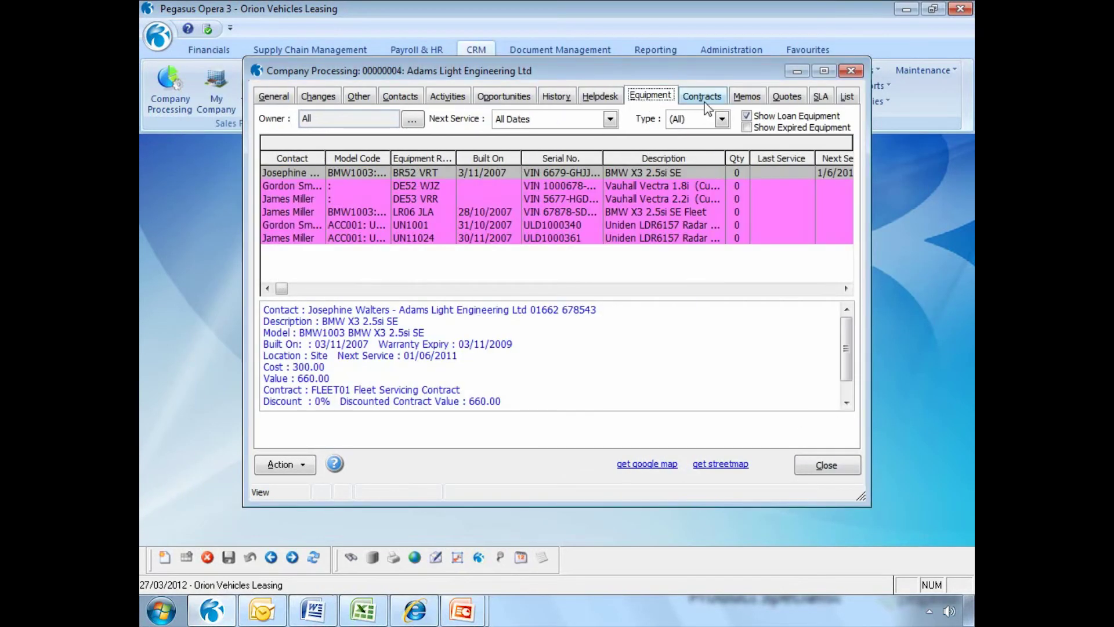
{"action": "left_click", "coordinate": [704, 97]}
{"action": "left_click", "coordinate": [821, 98]}
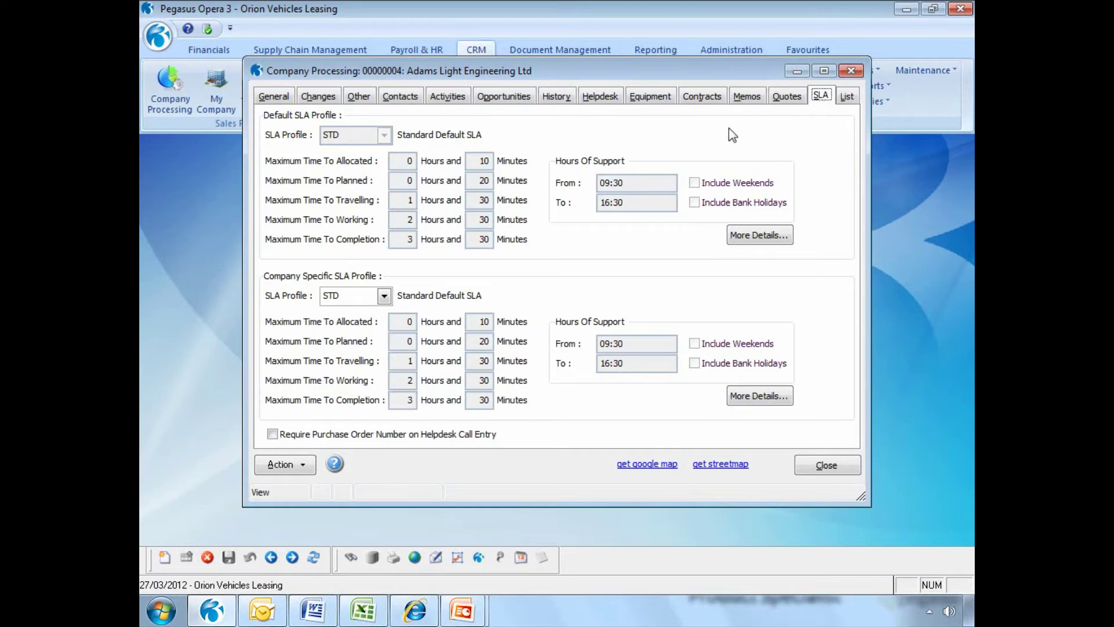
{"action": "left_click", "coordinate": [601, 97]}
{"action": "left_click", "coordinate": [650, 100]}
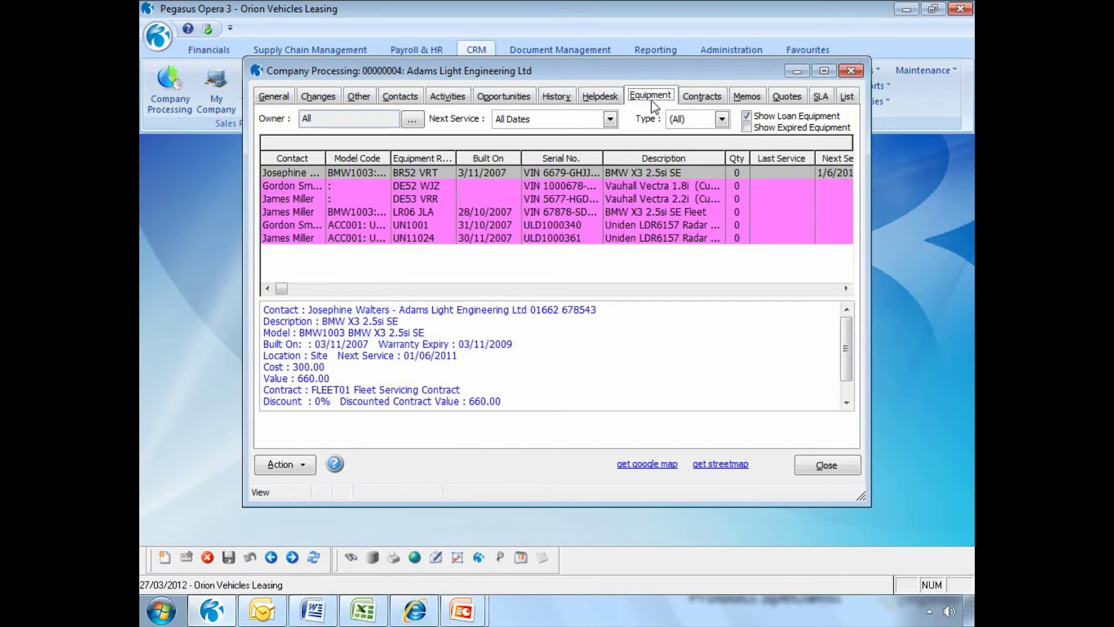
{"action": "left_click", "coordinate": [709, 100]}
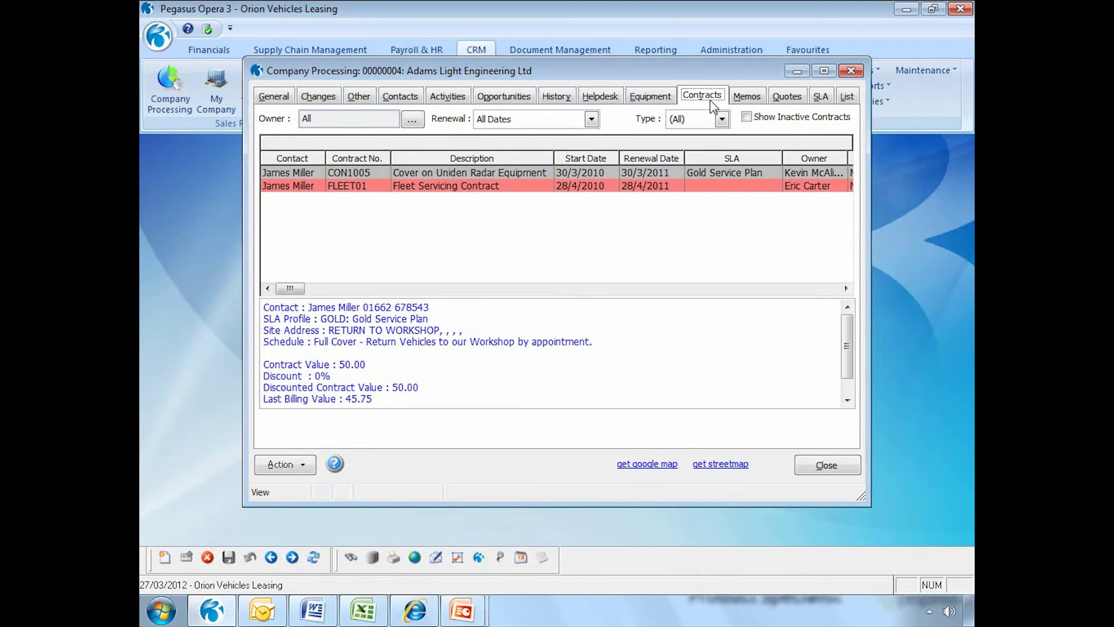
{"action": "left_click", "coordinate": [820, 99]}
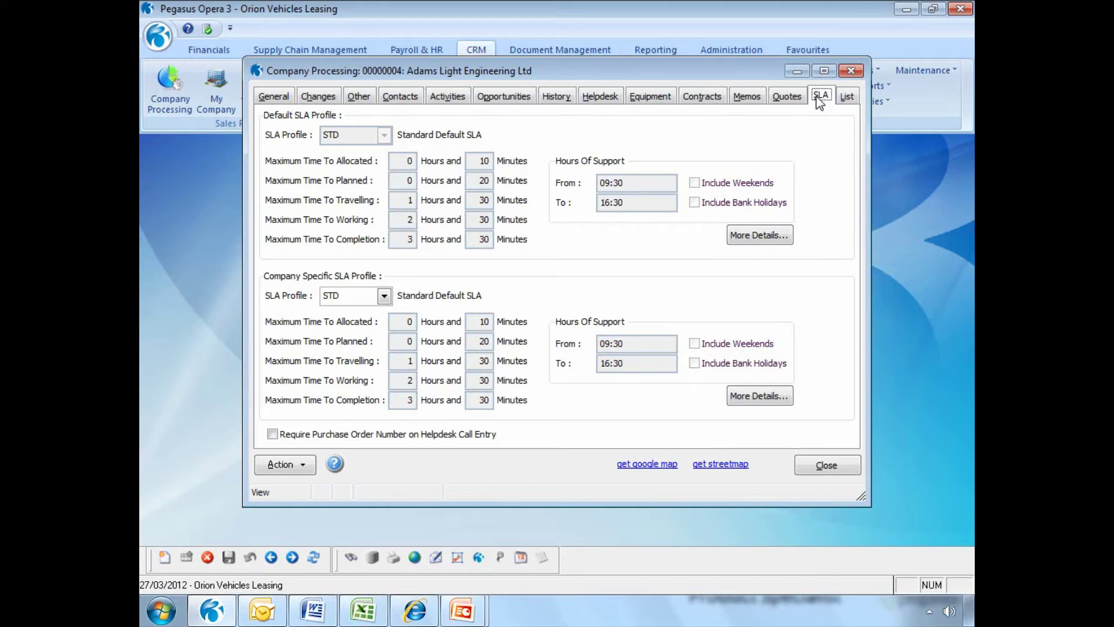
View the company's quotes with inactive and progressed ones included, and close the company record
{"action": "left_click", "coordinate": [788, 98]}
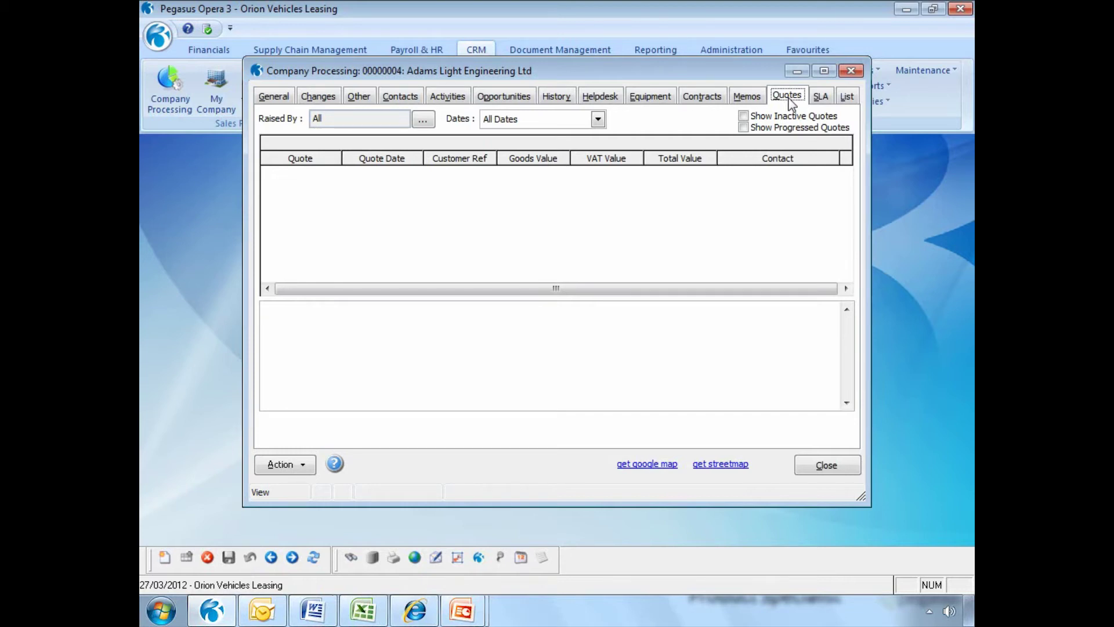
{"action": "left_click", "coordinate": [743, 116]}
{"action": "left_click", "coordinate": [744, 128]}
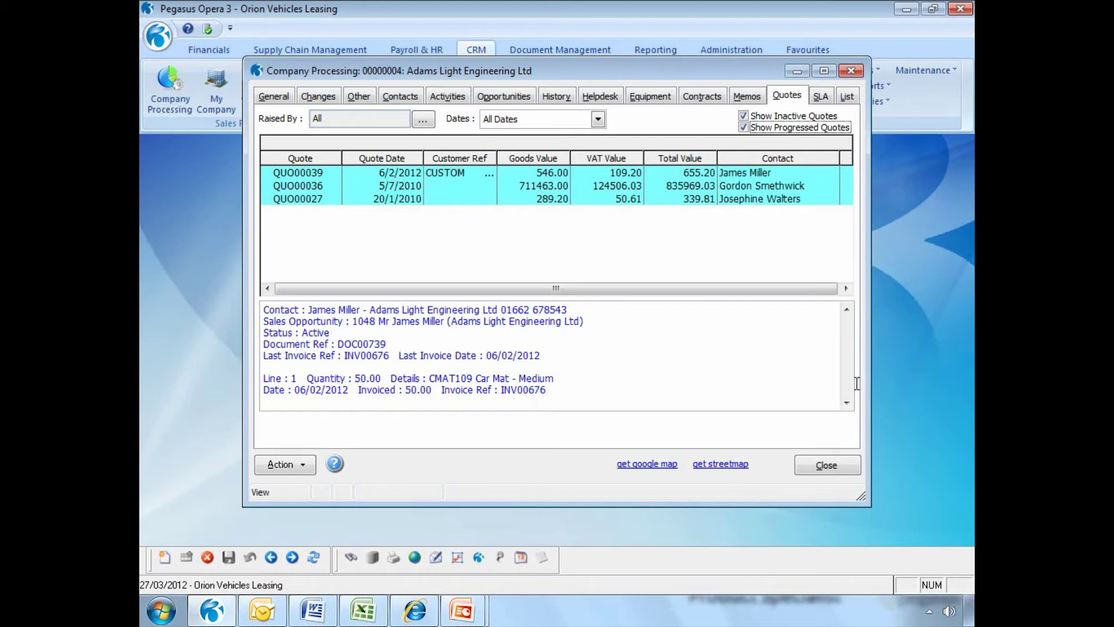
{"action": "left_click", "coordinate": [839, 466]}
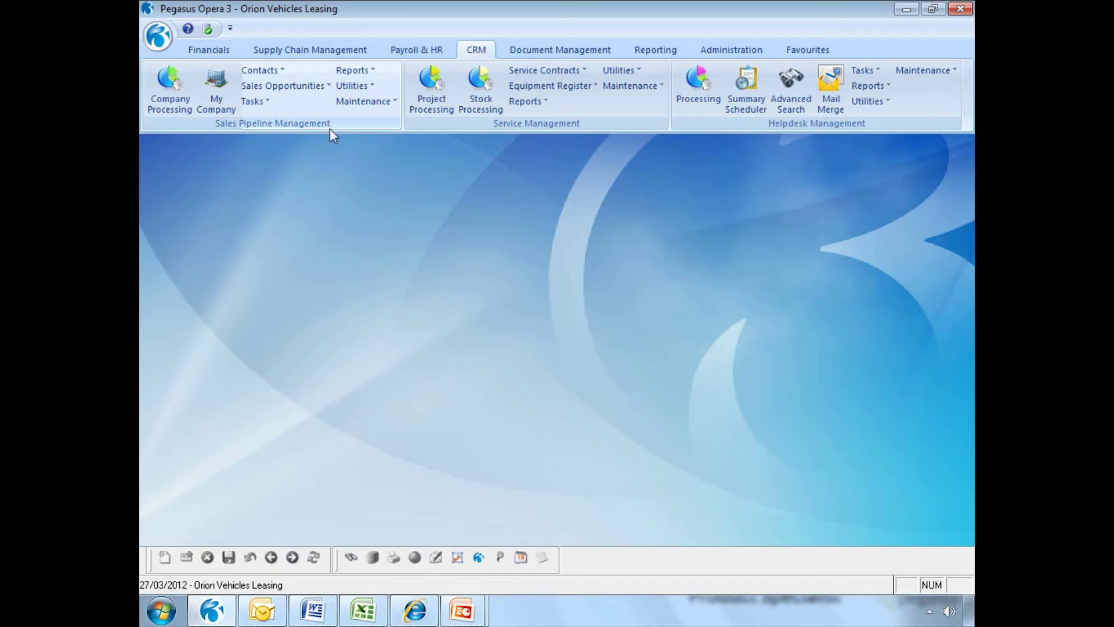
Open the sales opportunity referral methods, and view the list of methods and the general details of Local Advert
{"action": "left_click", "coordinate": [312, 88]}
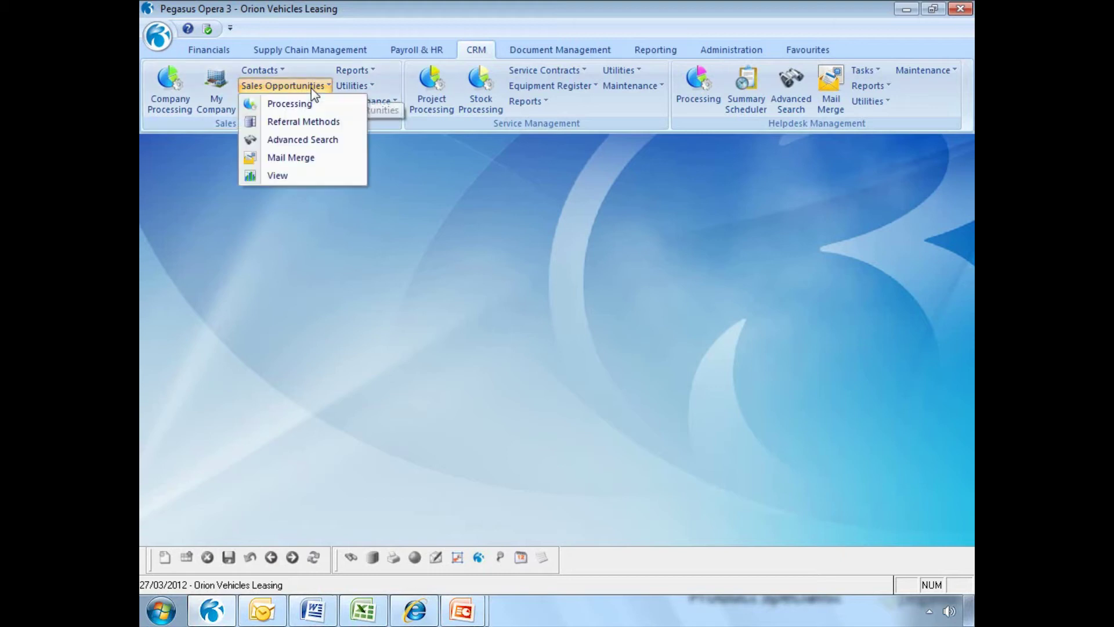
{"action": "left_click", "coordinate": [315, 120]}
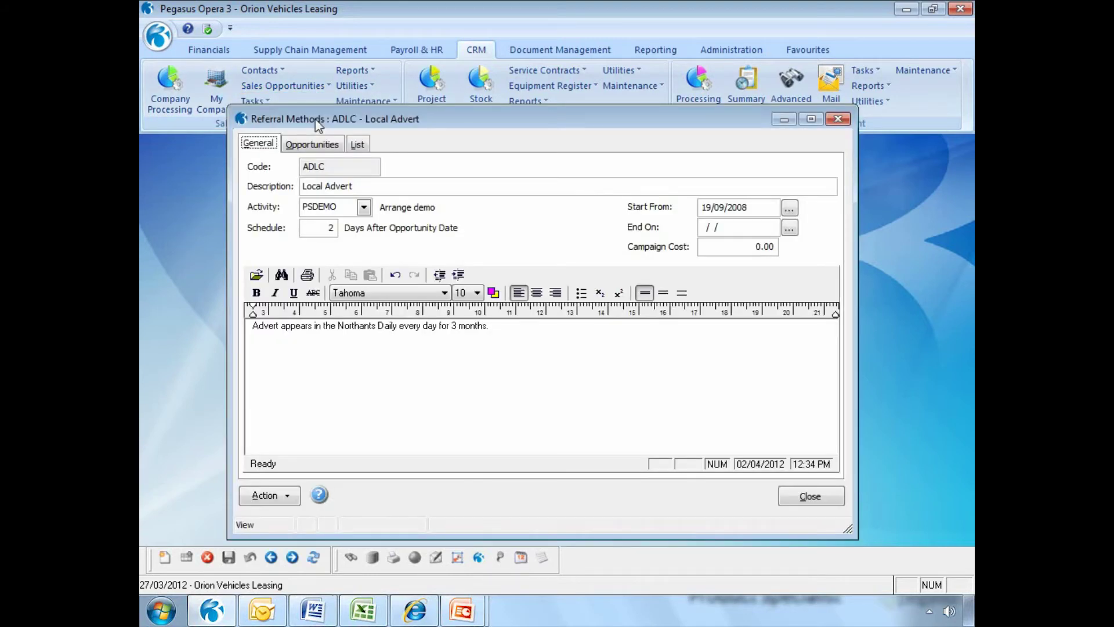
{"action": "left_click", "coordinate": [357, 145]}
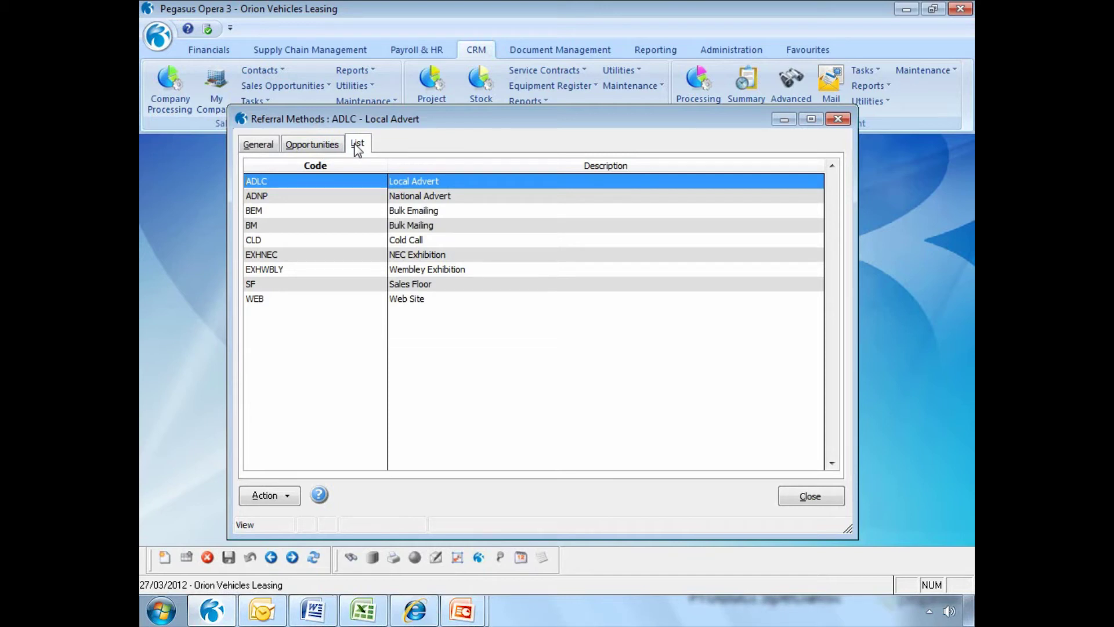
{"action": "left_click", "coordinate": [270, 145]}
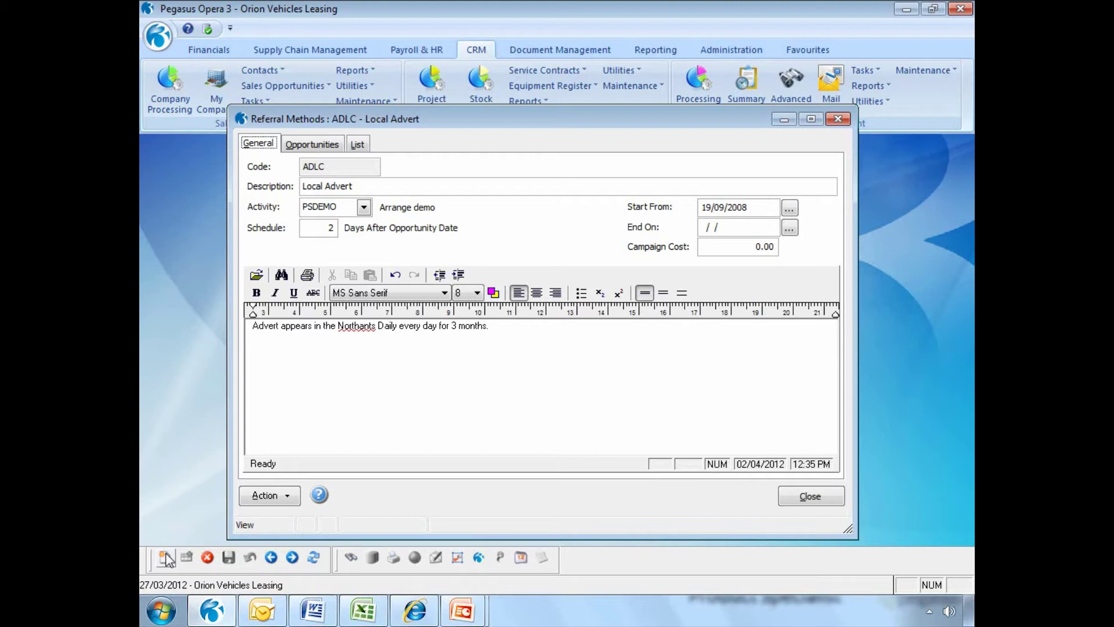
Create a new referral method with the code MKG and the description Marketing Campaign
{"action": "left_click", "coordinate": [166, 559]}
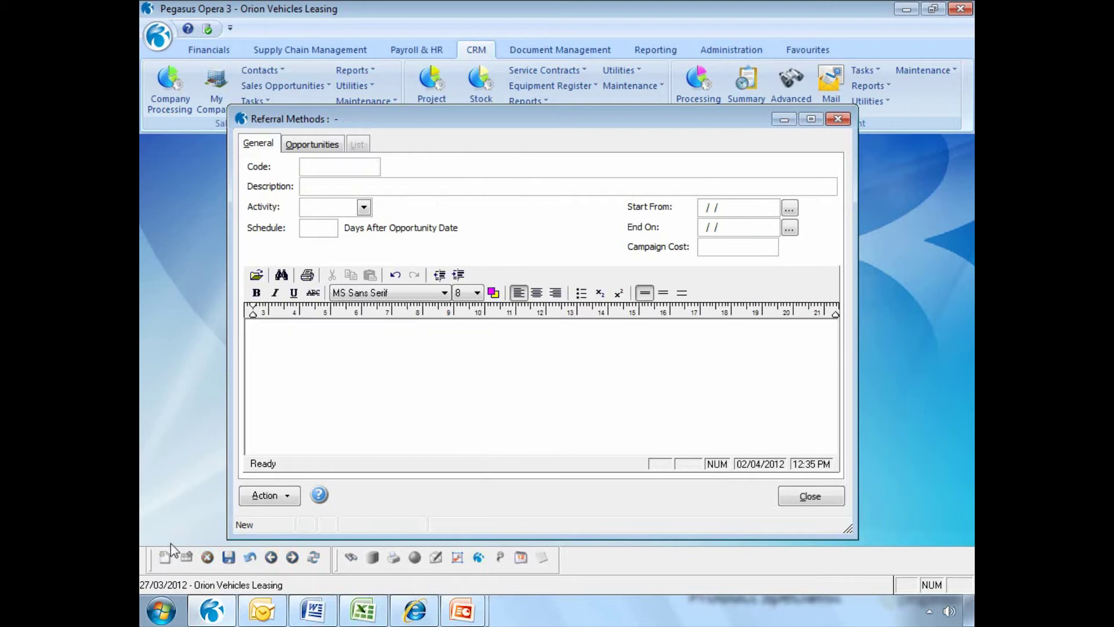
{"action": "left_click", "coordinate": [330, 170]}
{"action": "type", "text": "MKG"}
{"action": "left_click", "coordinate": [325, 186]}
{"action": "type", "text": "Marketing Campaign"}
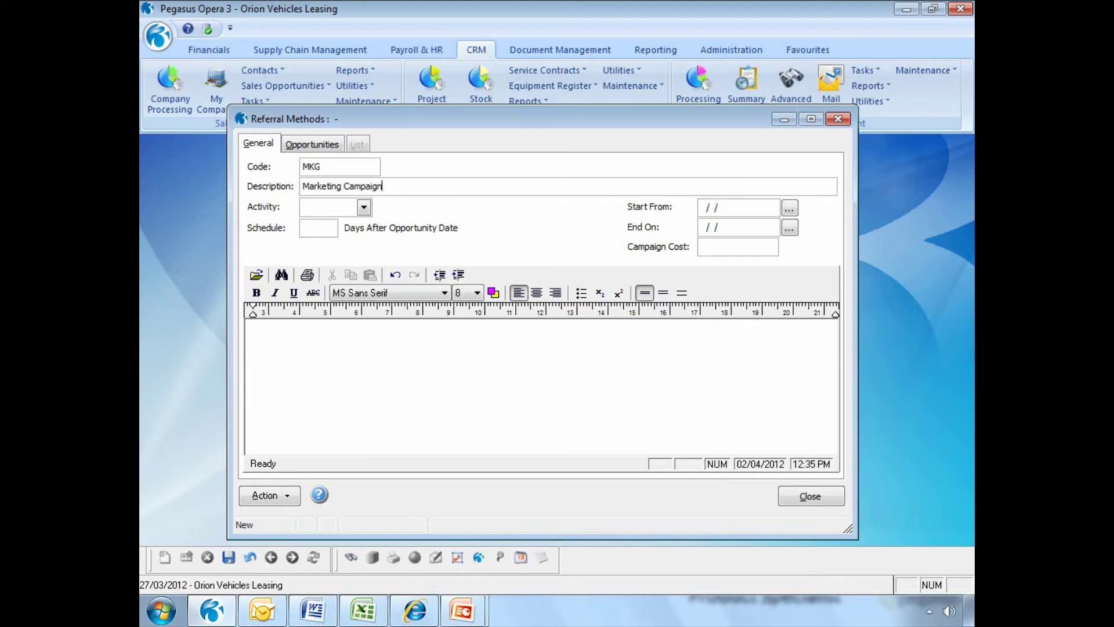
Assign the Follow-up prospect activity (PSFLW) to the new referral method, save it and close the referral methods
{"action": "left_click", "coordinate": [364, 207]}
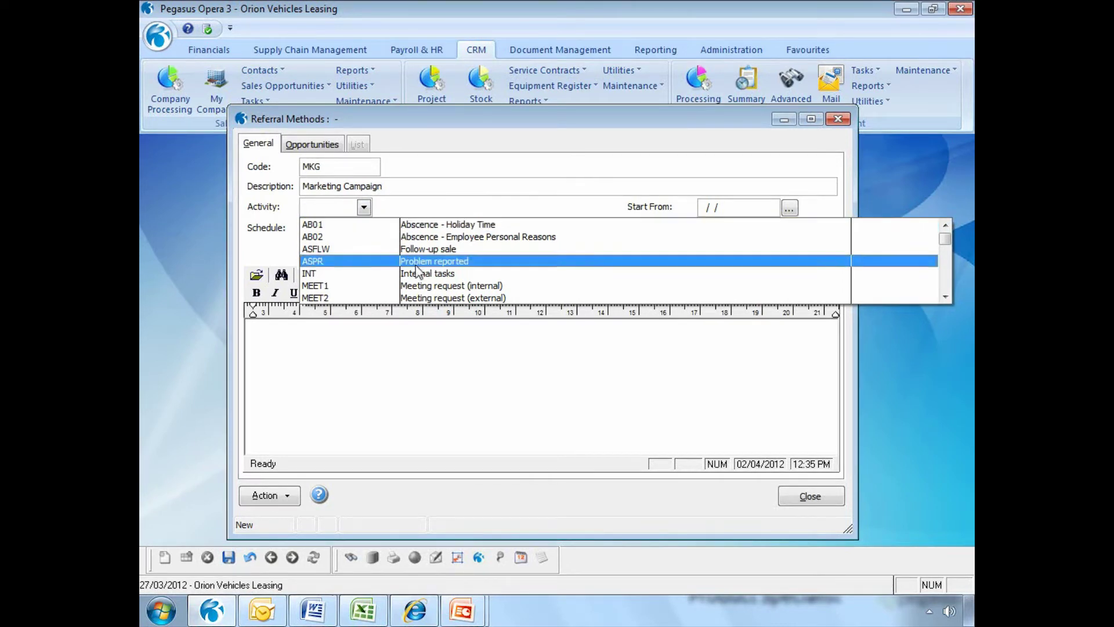
{"action": "left_click", "coordinate": [945, 296]}
{"action": "scroll", "coordinate": [830, 281], "scroll_direction": "down", "scroll_amount": 1}
{"action": "left_click", "coordinate": [791, 275]}
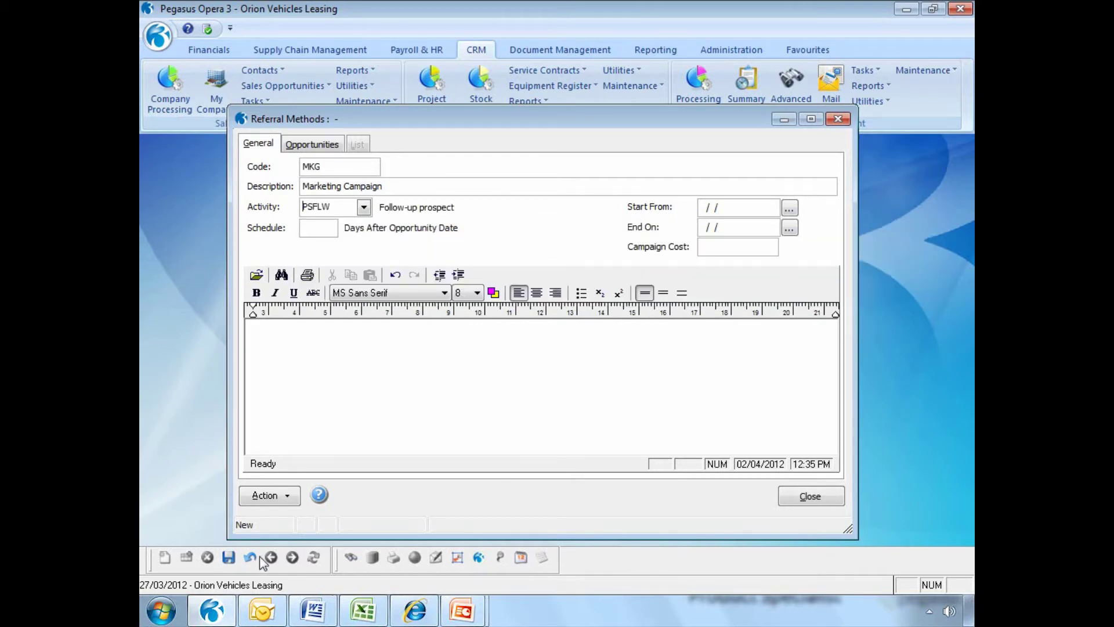
{"action": "left_click", "coordinate": [229, 558]}
{"action": "left_click", "coordinate": [813, 497]}
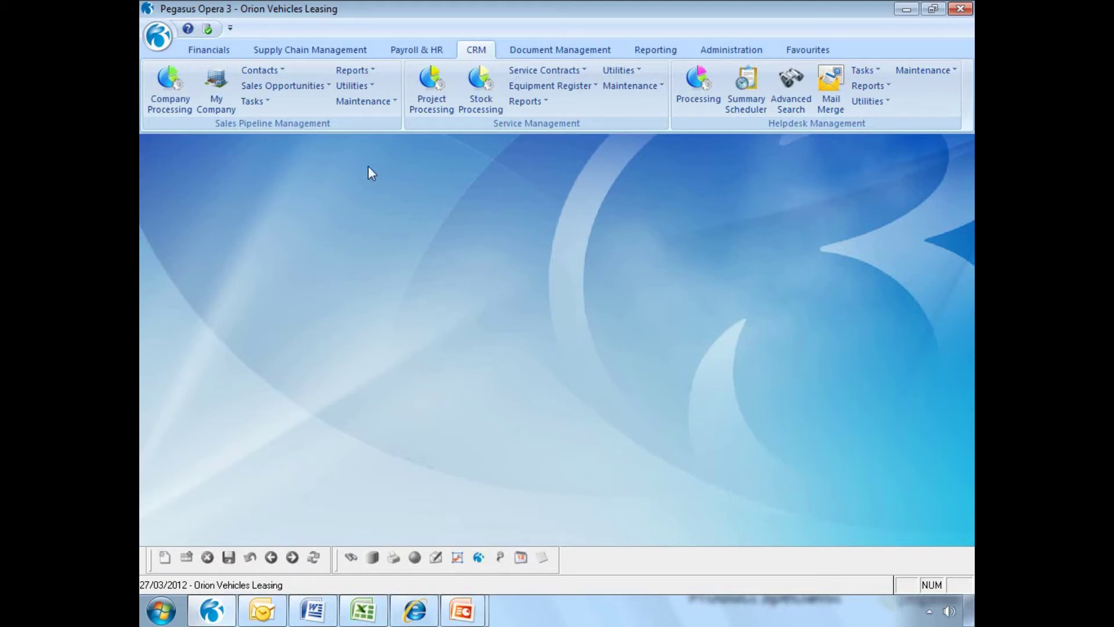
Open the advanced search for contacts and review its contact criteria, company criteria and attribute options
{"action": "left_click", "coordinate": [281, 74]}
{"action": "left_click", "coordinate": [292, 123]}
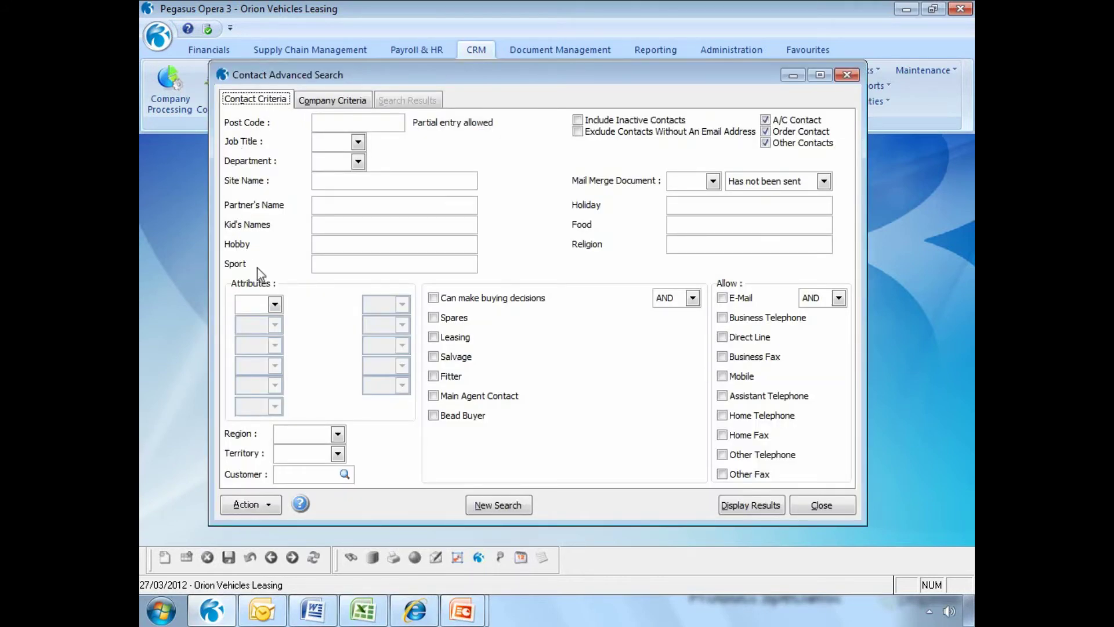
{"action": "left_click", "coordinate": [340, 102]}
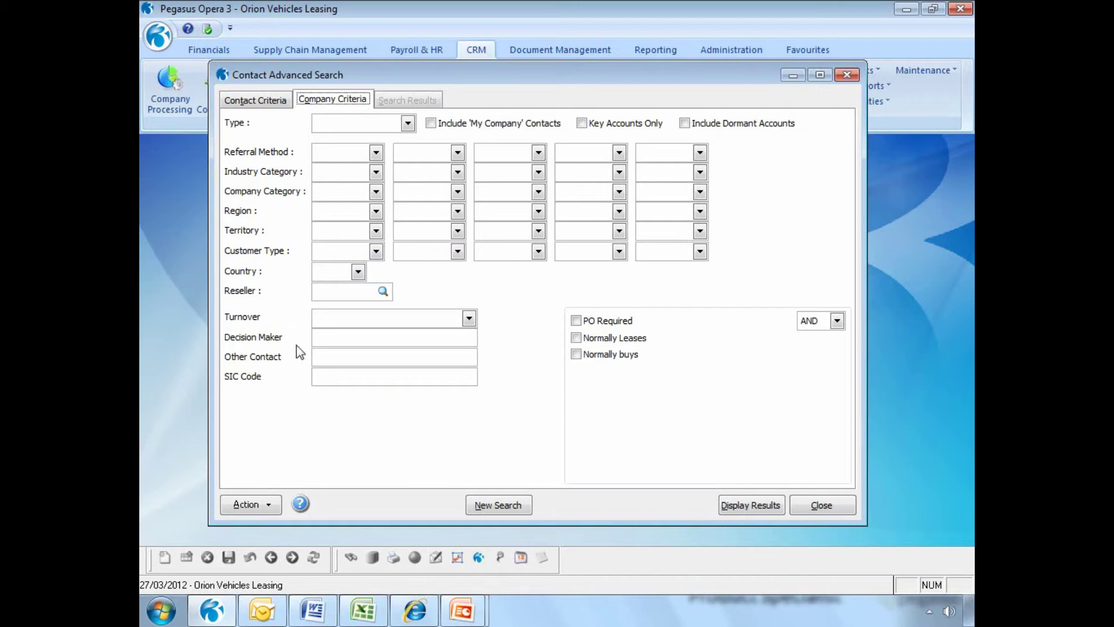
{"action": "left_click", "coordinate": [272, 102]}
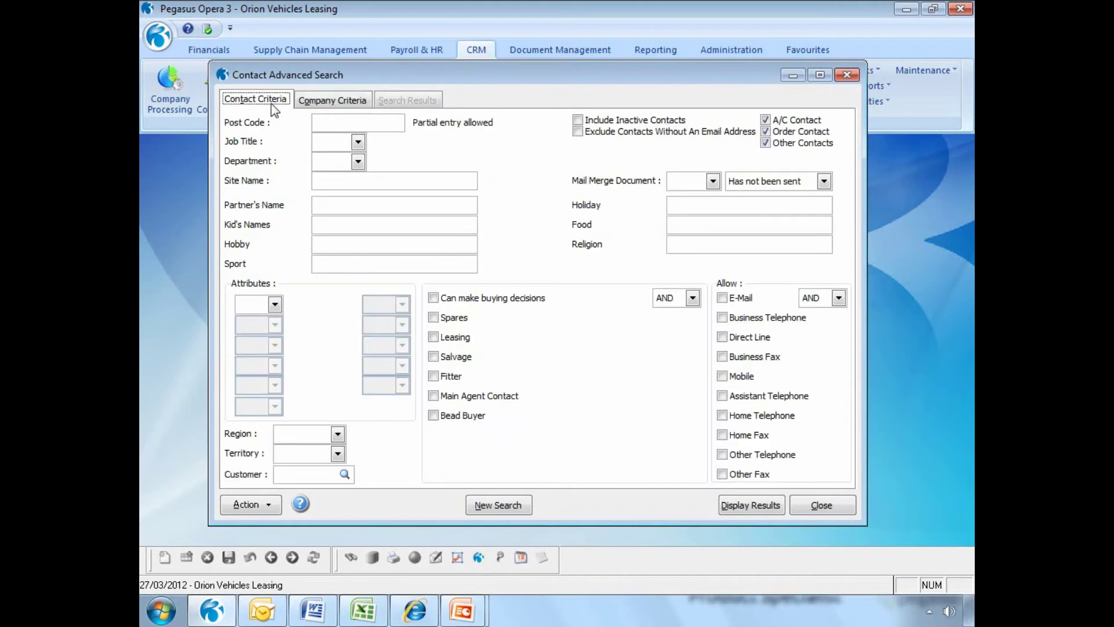
{"action": "left_click", "coordinate": [275, 304]}
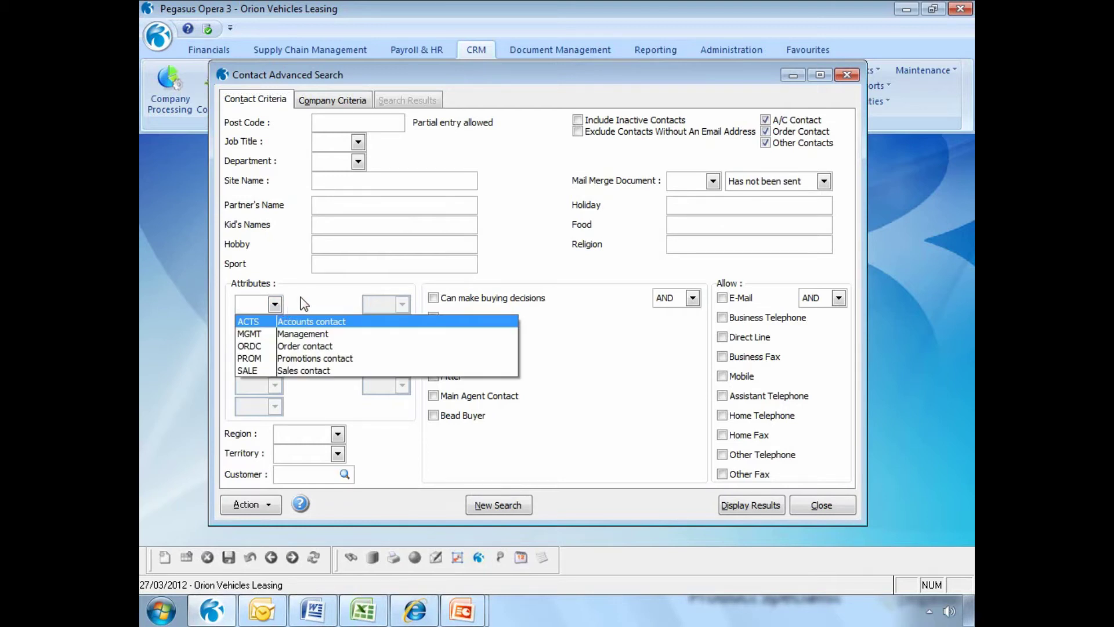
{"action": "left_click", "coordinate": [302, 303]}
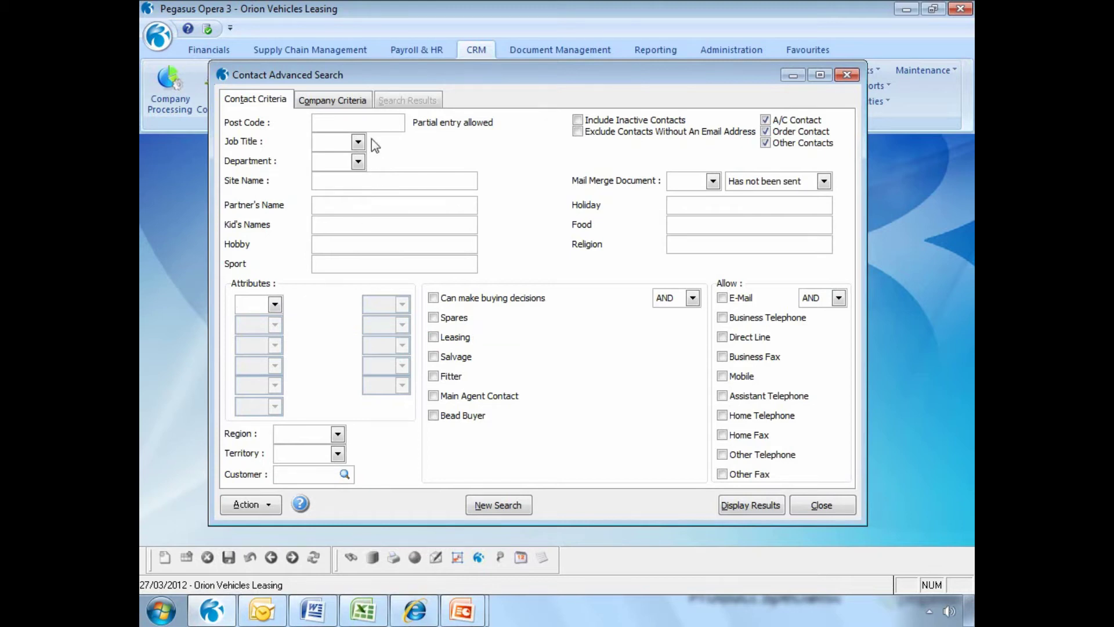
Search for contacts whose company region is North-West England (NW) or North-East England (NE), and display the results
{"action": "left_click", "coordinate": [352, 105]}
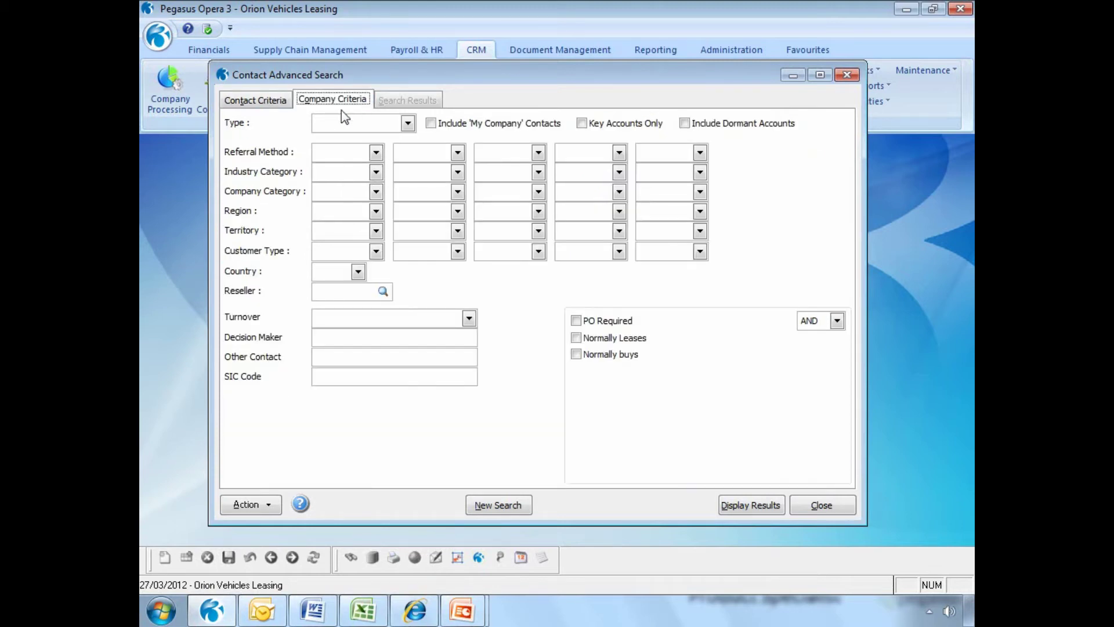
{"action": "left_click", "coordinate": [377, 210]}
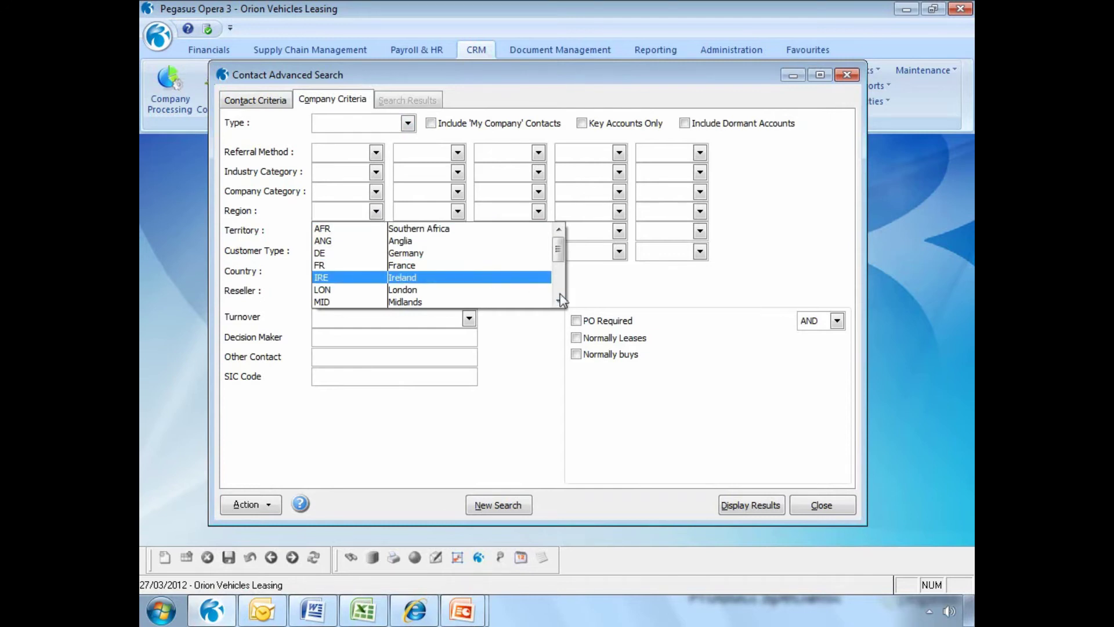
{"action": "scroll", "coordinate": [510, 279], "scroll_direction": "down", "scroll_amount": 2}
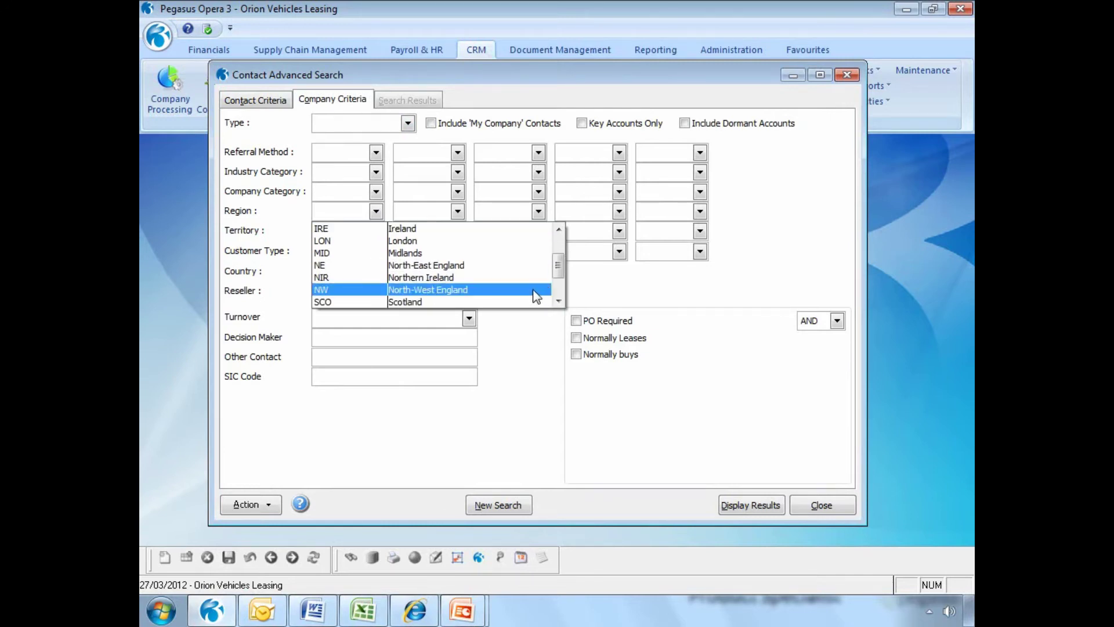
{"action": "left_click", "coordinate": [536, 290]}
{"action": "left_click", "coordinate": [458, 212]}
{"action": "scroll", "coordinate": [606, 255], "scroll_direction": "down", "scroll_amount": 3}
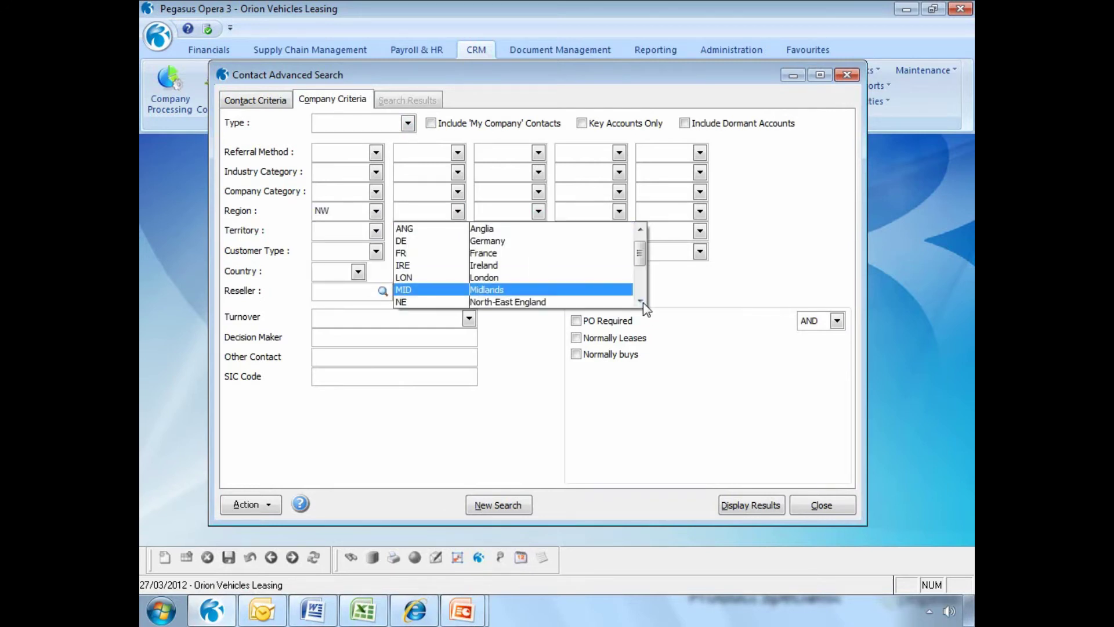
{"action": "left_click", "coordinate": [605, 270]}
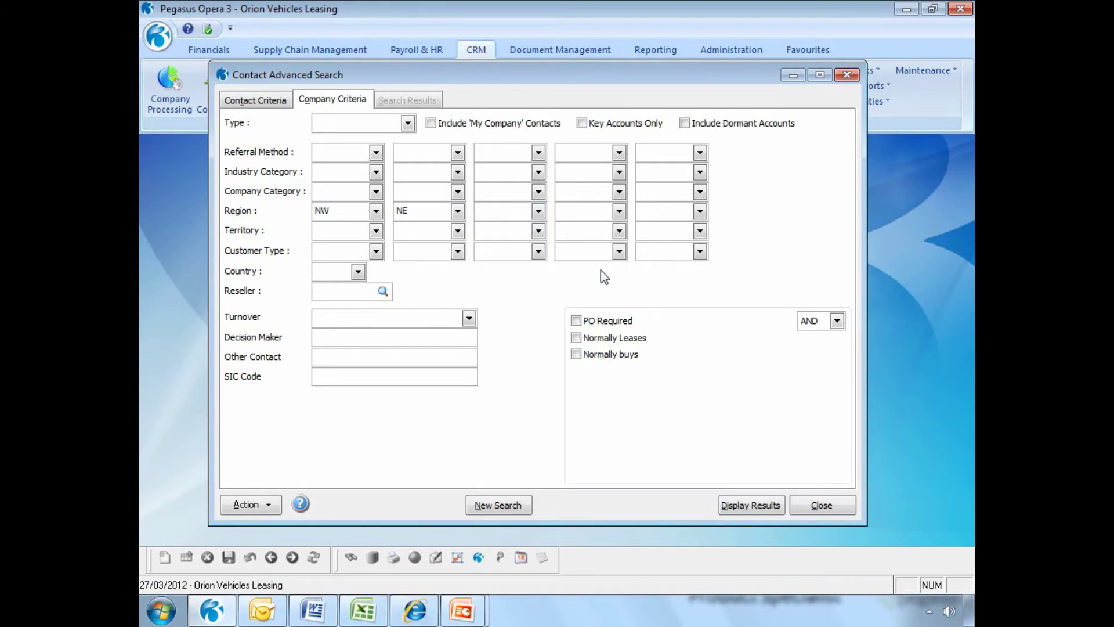
{"action": "left_click", "coordinate": [734, 503]}
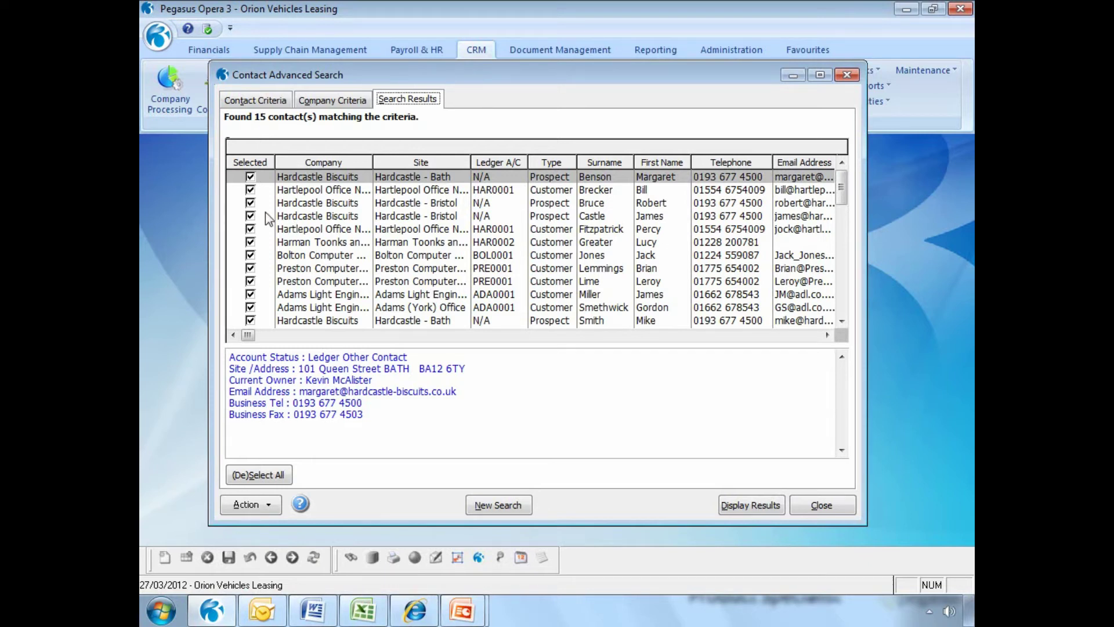
Deselect the two Hardcastle - Bristol contacts and the Hardcastle - Bath contact listed just below Adams (York) Office
{"action": "left_click", "coordinate": [250, 203]}
{"action": "left_click", "coordinate": [250, 215]}
{"action": "left_click", "coordinate": [250, 320]}
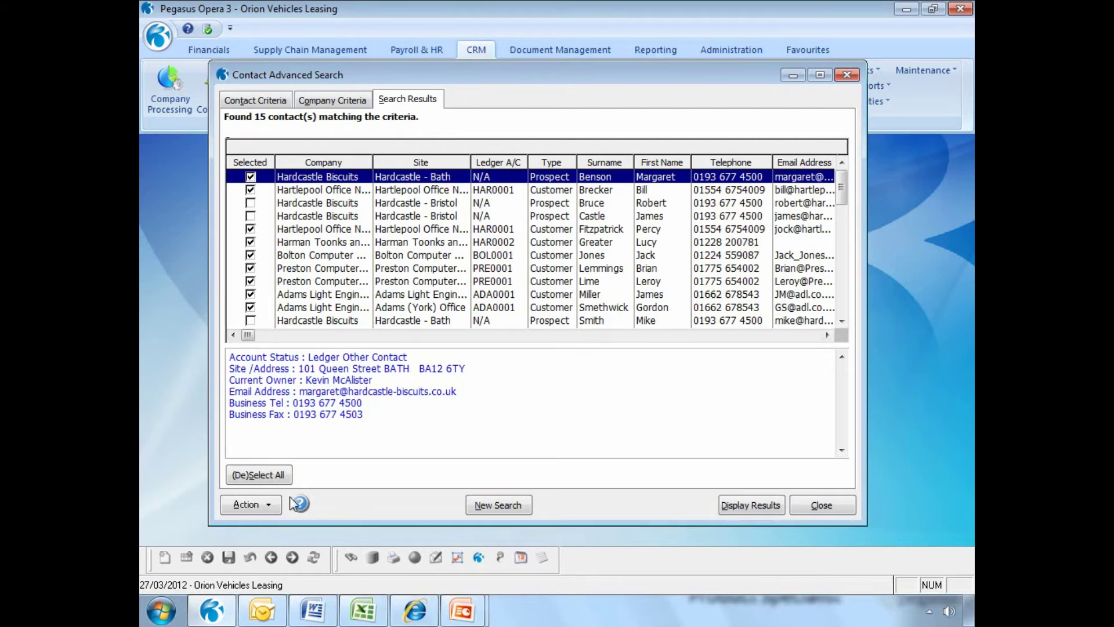
Add the selected contacts to a new group named Marketing Campaign Group
{"action": "left_click", "coordinate": [268, 504]}
{"action": "left_click", "coordinate": [332, 441]}
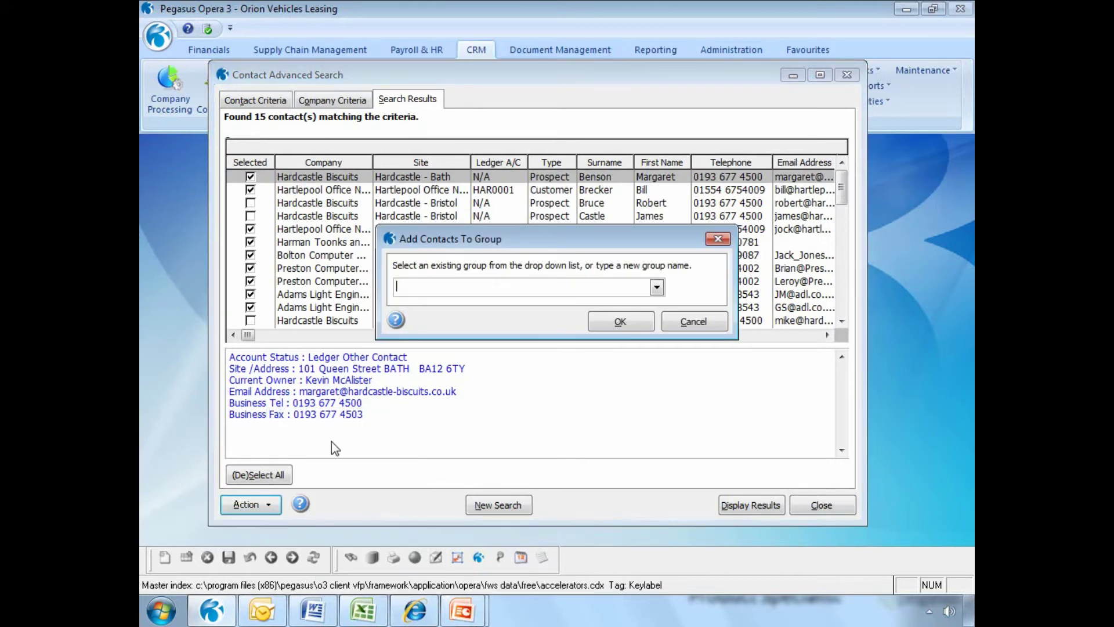
{"action": "type", "text": "Marketing Campaig"}
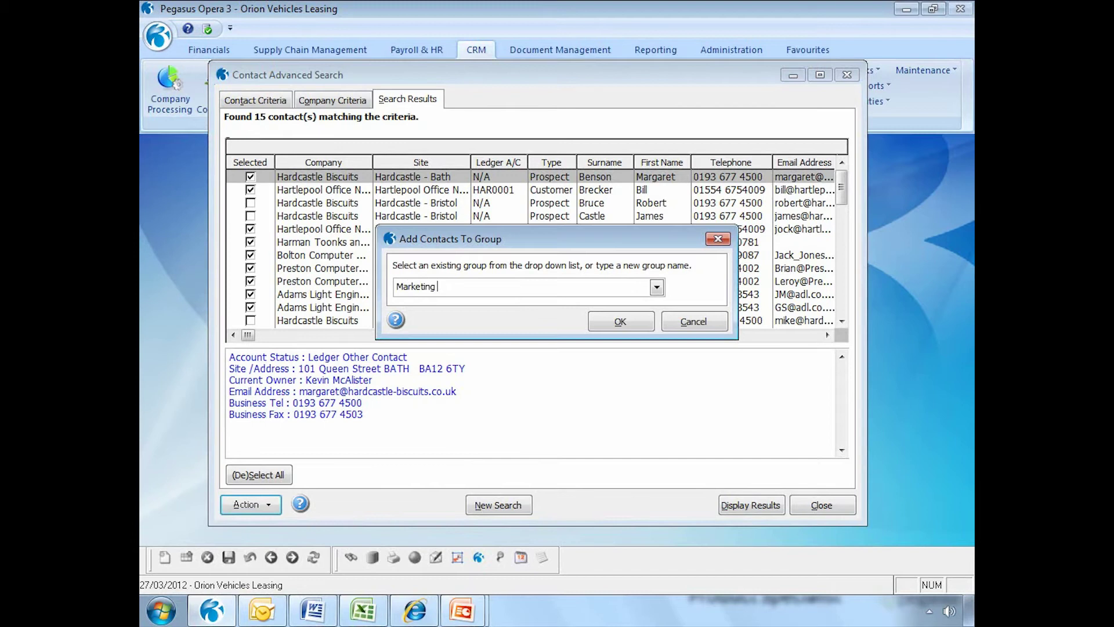
{"action": "type", "text": "n Group"}
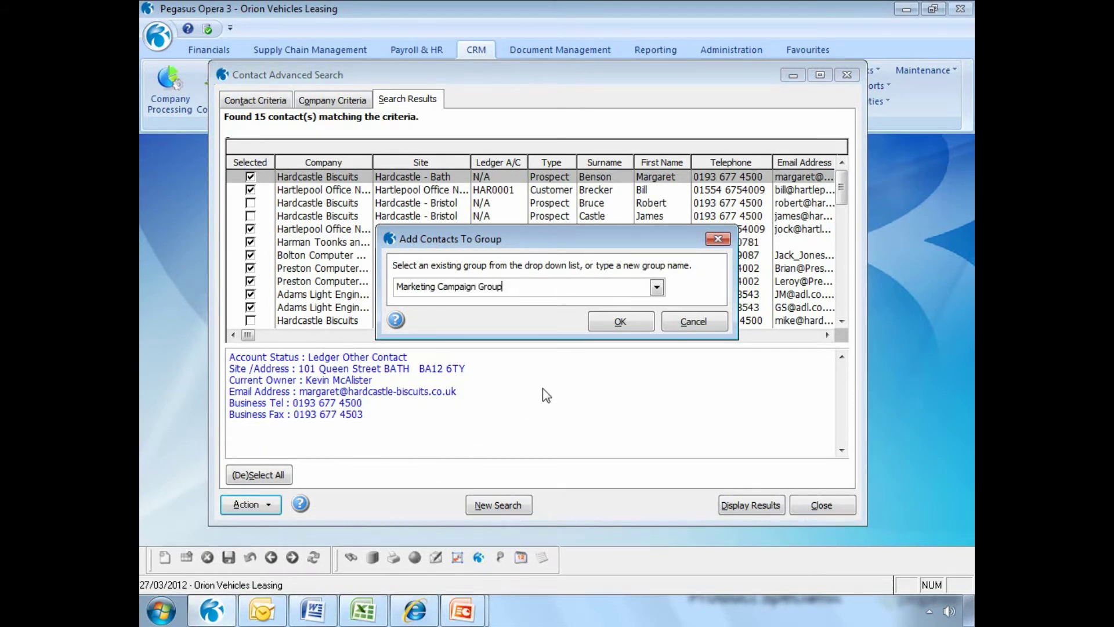
{"action": "left_click", "coordinate": [607, 322]}
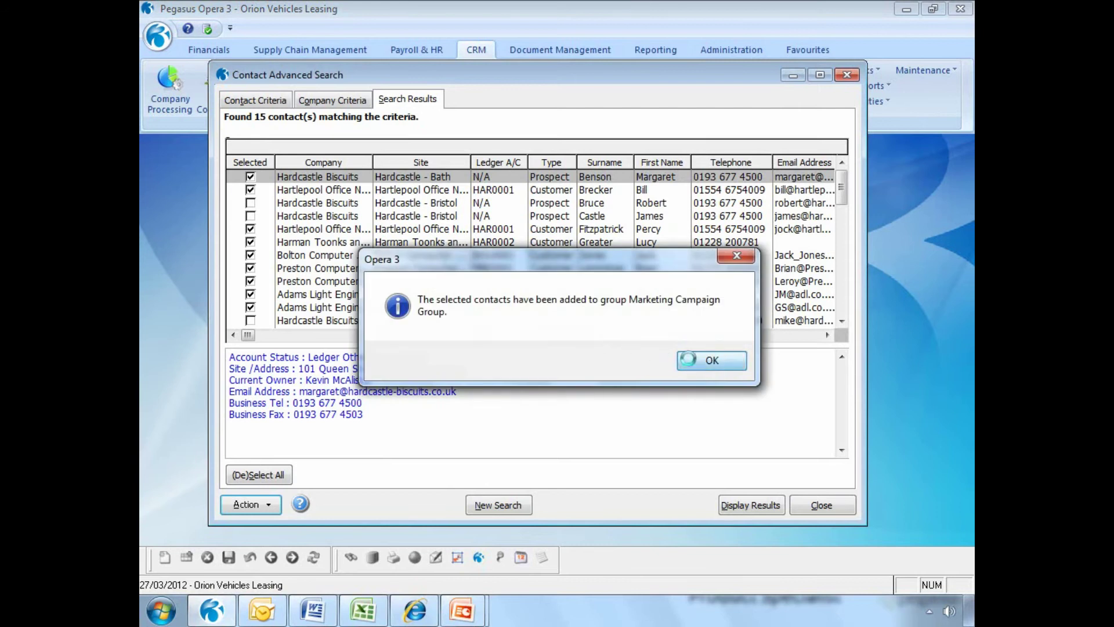
{"action": "left_click", "coordinate": [704, 359]}
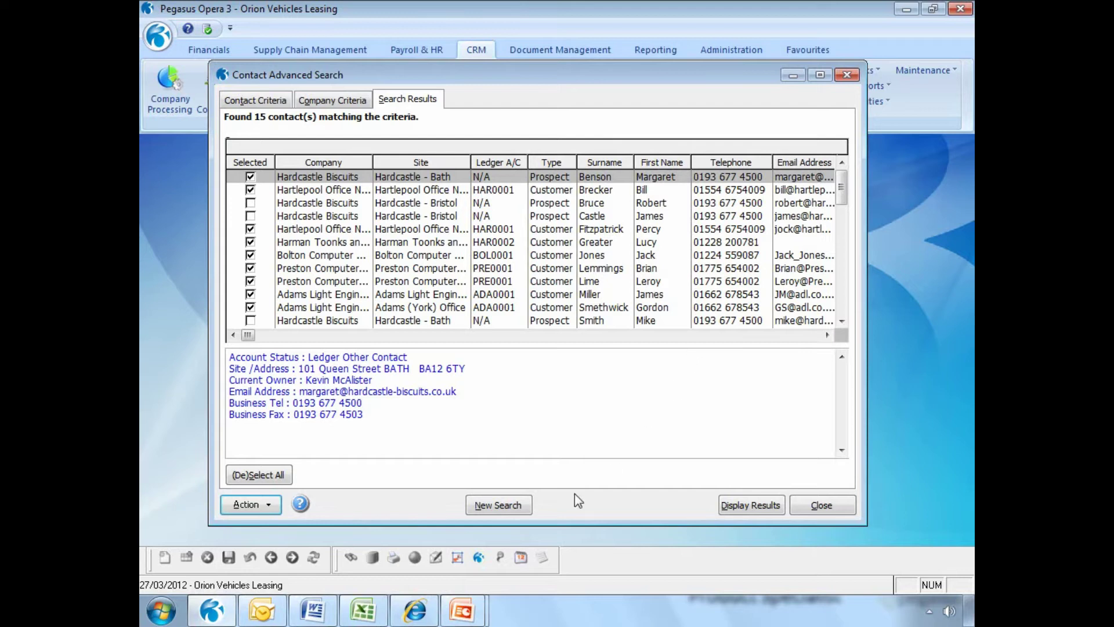
Run a mail merge for the selected contacts with the MKG Marketing Campaign template, output to the word processor and recorded in contact history
{"action": "left_click", "coordinate": [272, 504]}
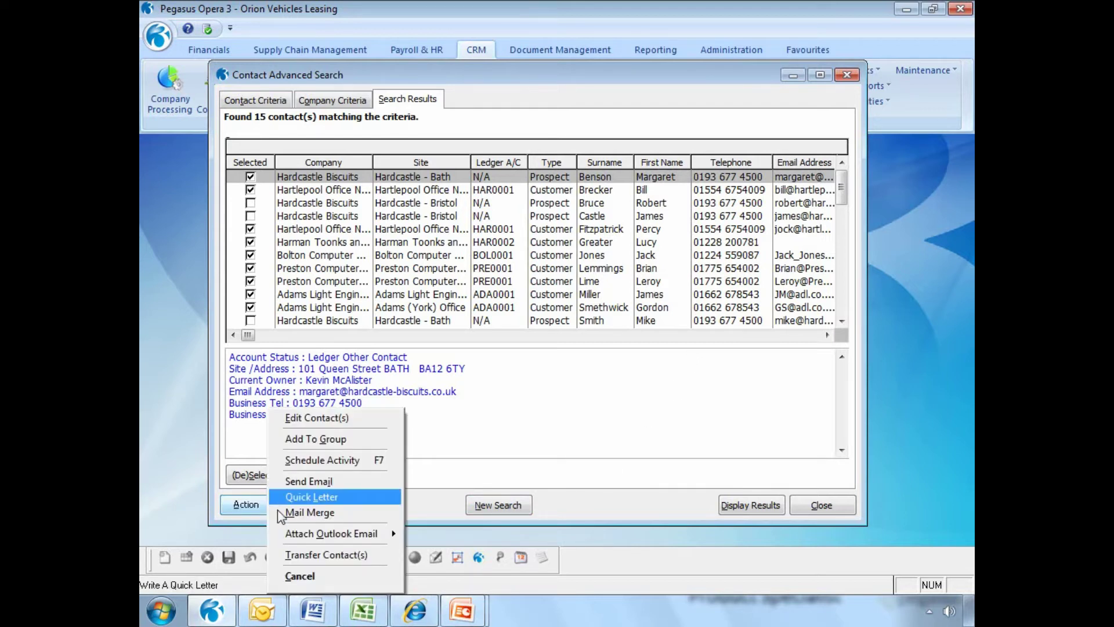
{"action": "left_click", "coordinate": [283, 512]}
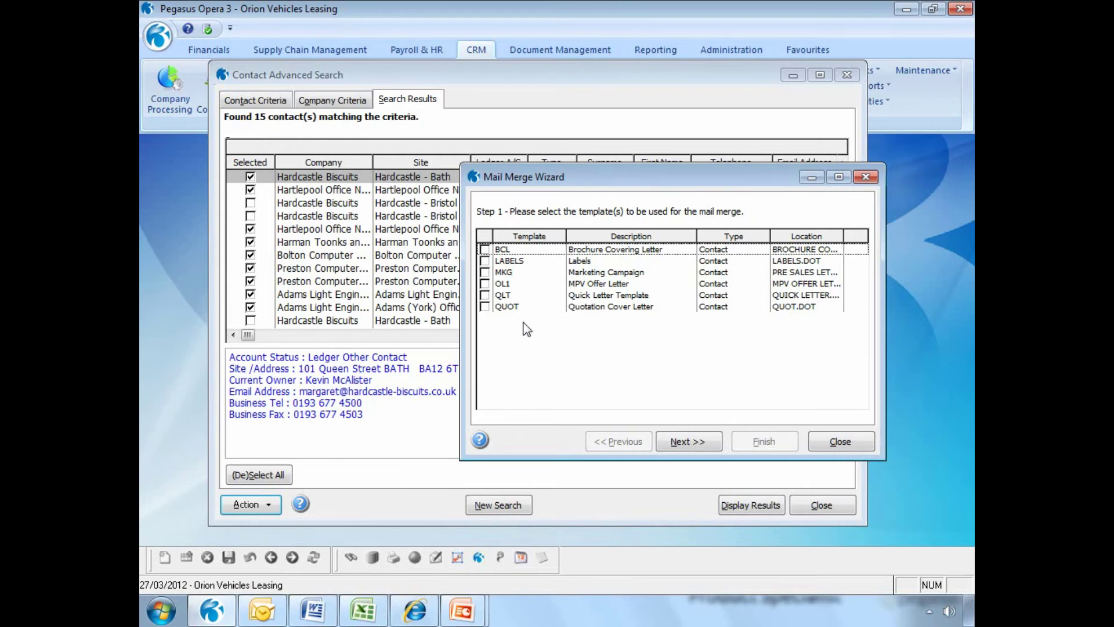
{"action": "left_click", "coordinate": [485, 272]}
{"action": "left_click", "coordinate": [688, 443]}
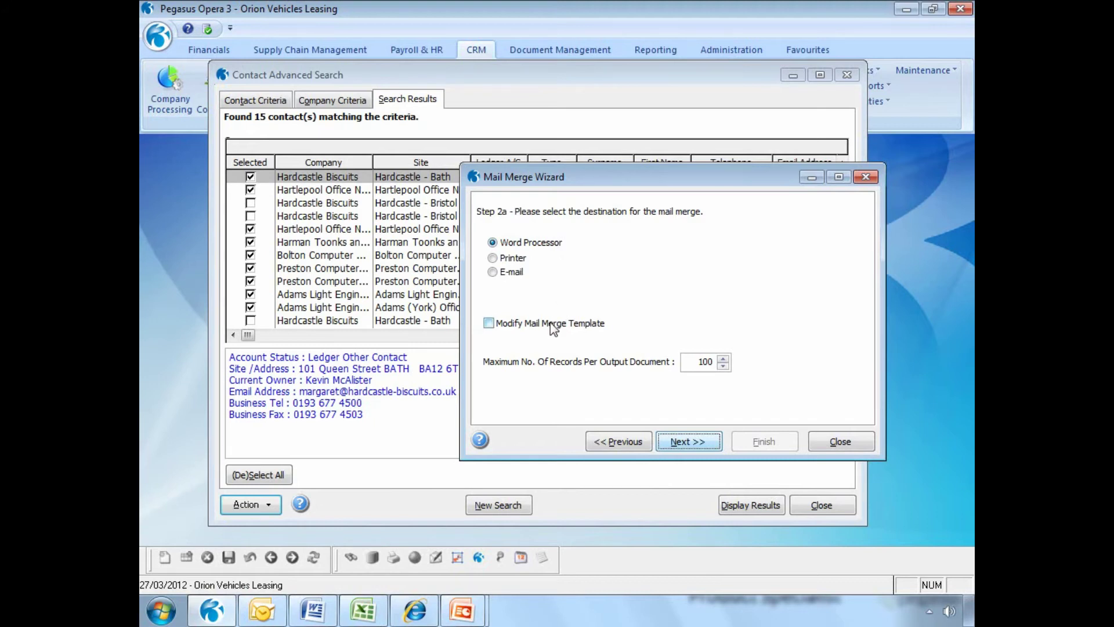
{"action": "left_click", "coordinate": [672, 442]}
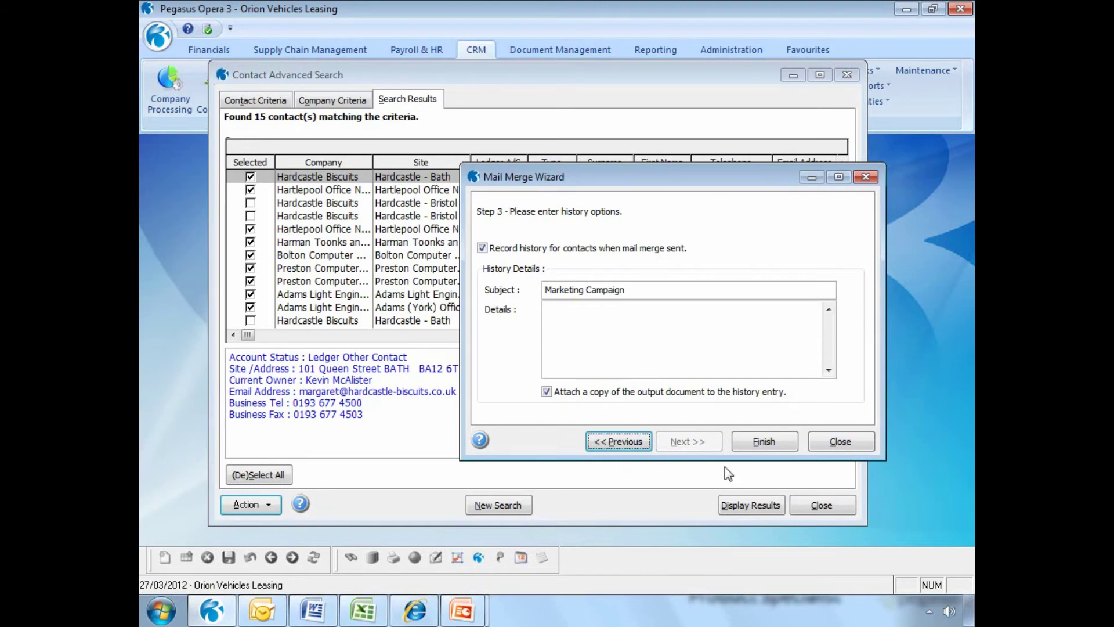
{"action": "left_click", "coordinate": [769, 444]}
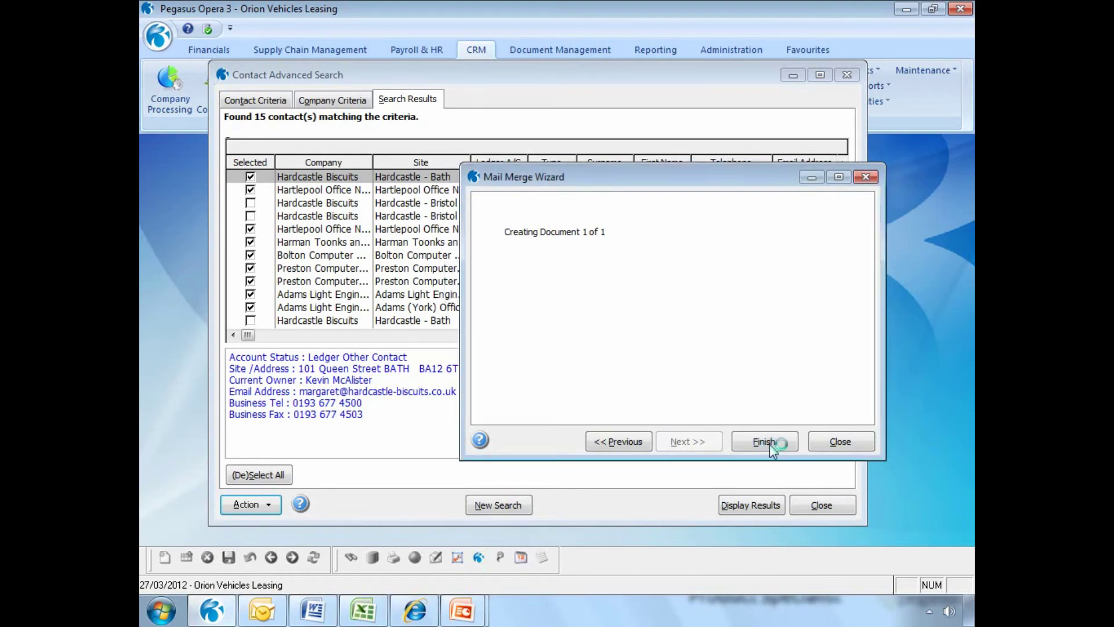
Review the merged pre-sales letters in Word, checking each letter's address and discount text, and close the document to complete the merge
{"action": "scroll", "coordinate": [770, 444], "scroll_direction": "down", "scroll_amount": 15}
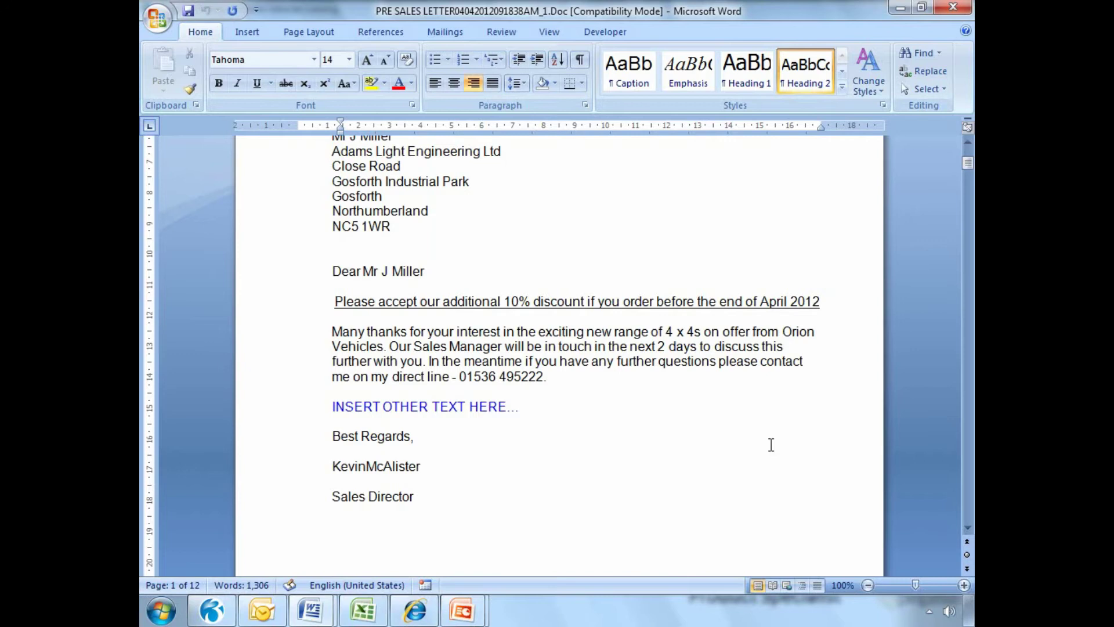
{"action": "scroll", "coordinate": [771, 444], "scroll_direction": "down", "scroll_amount": 13}
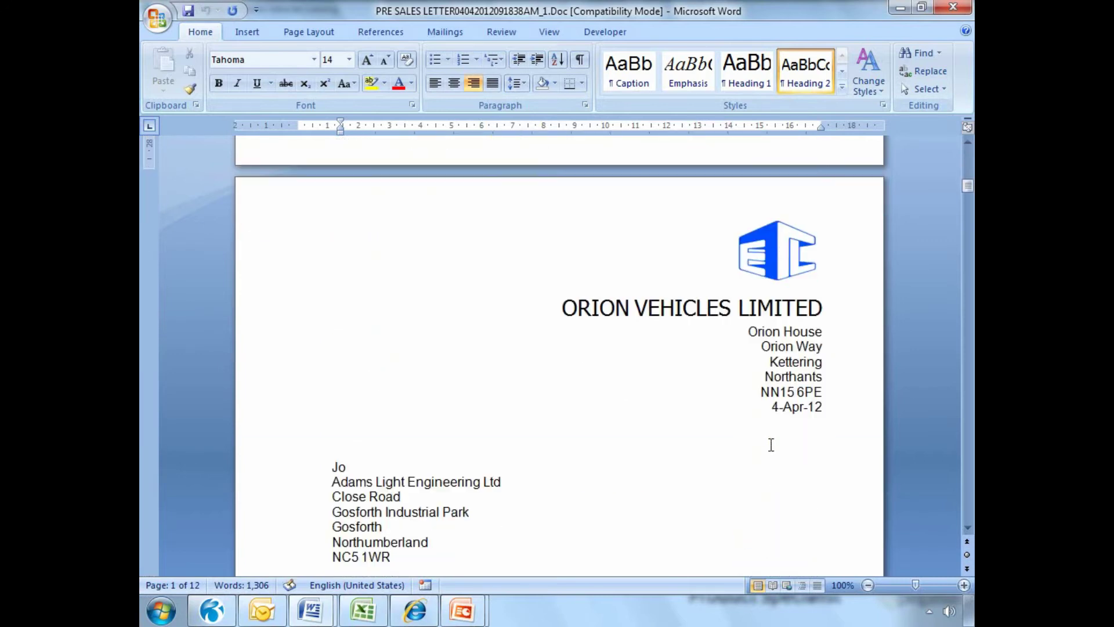
{"action": "scroll", "coordinate": [771, 444], "scroll_direction": "down", "scroll_amount": 15}
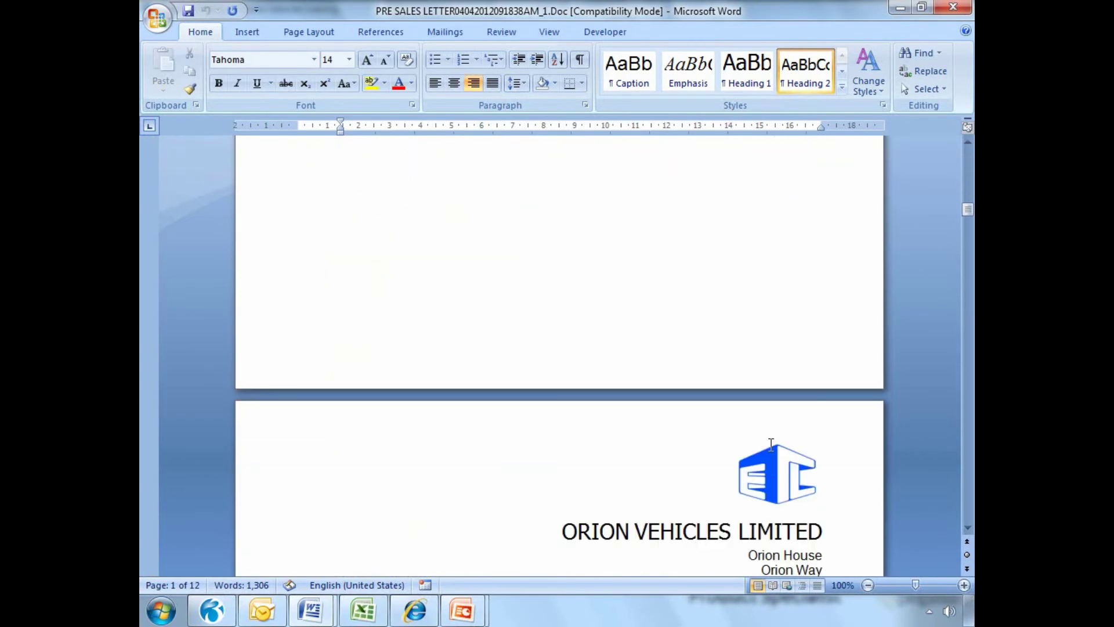
{"action": "scroll", "coordinate": [771, 444], "scroll_direction": "down", "scroll_amount": 15}
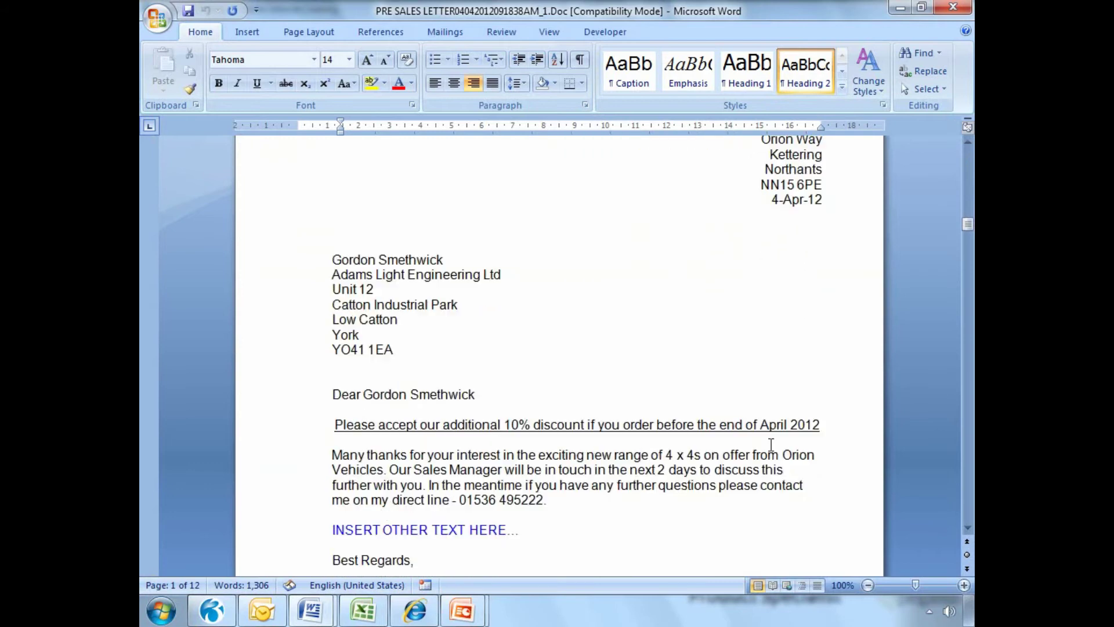
{"action": "scroll", "coordinate": [771, 445], "scroll_direction": "down", "scroll_amount": 9}
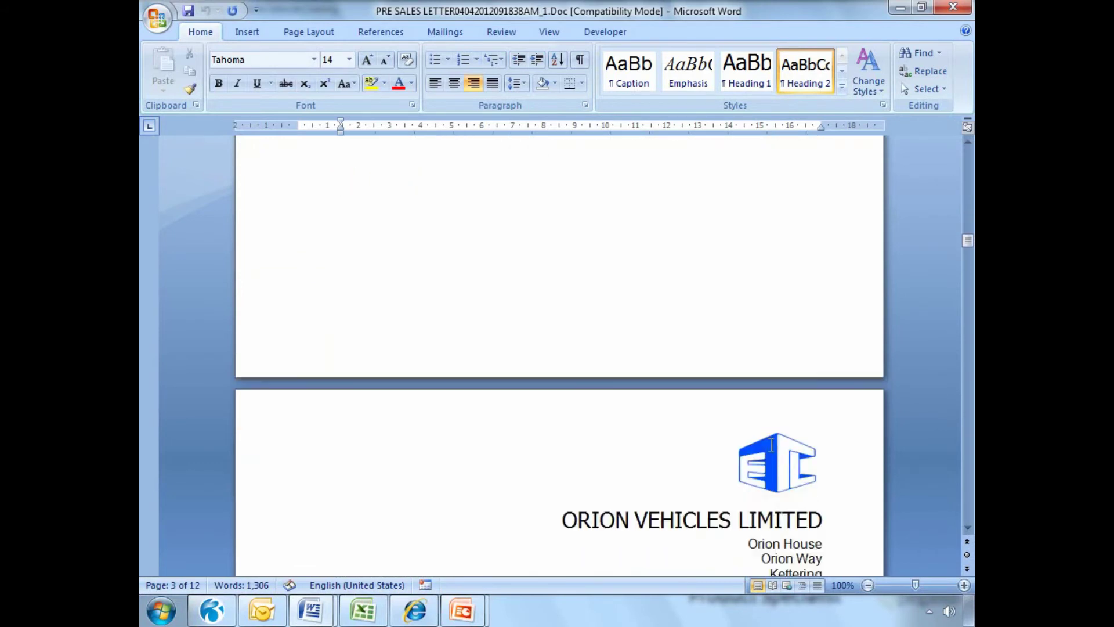
{"action": "scroll", "coordinate": [770, 445], "scroll_direction": "down", "scroll_amount": 1}
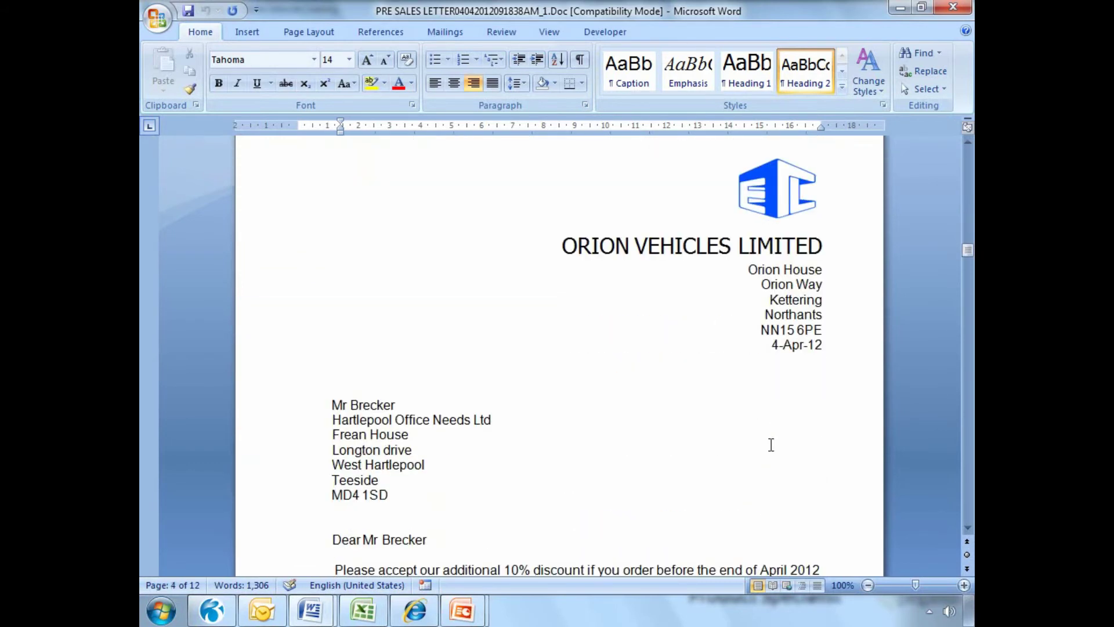
{"action": "left_click", "coordinate": [953, 7]}
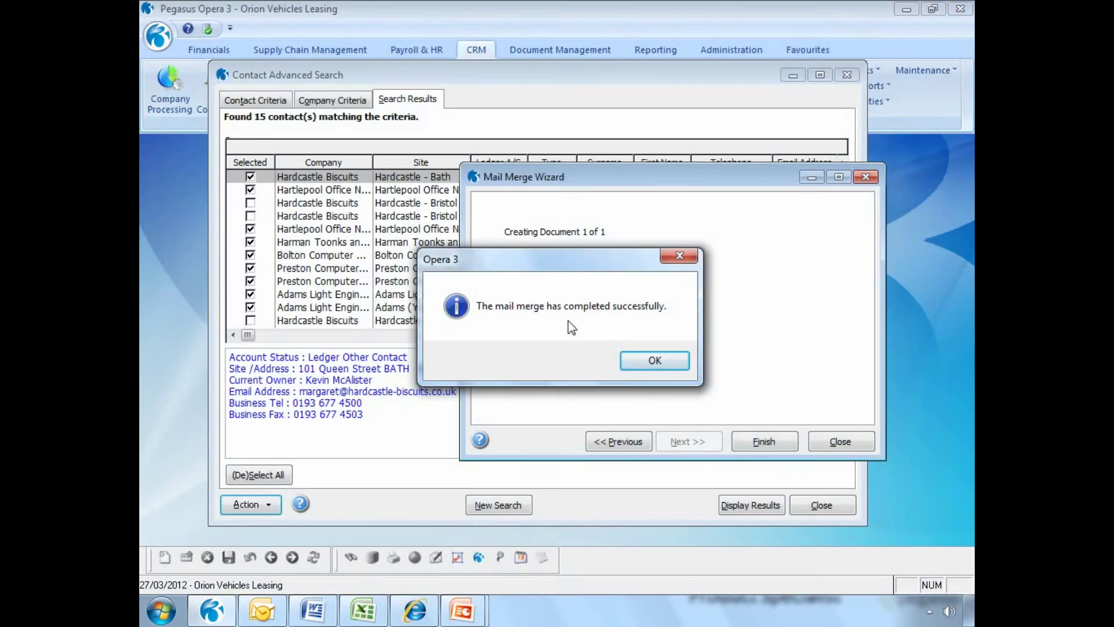
{"action": "left_click", "coordinate": [655, 360]}
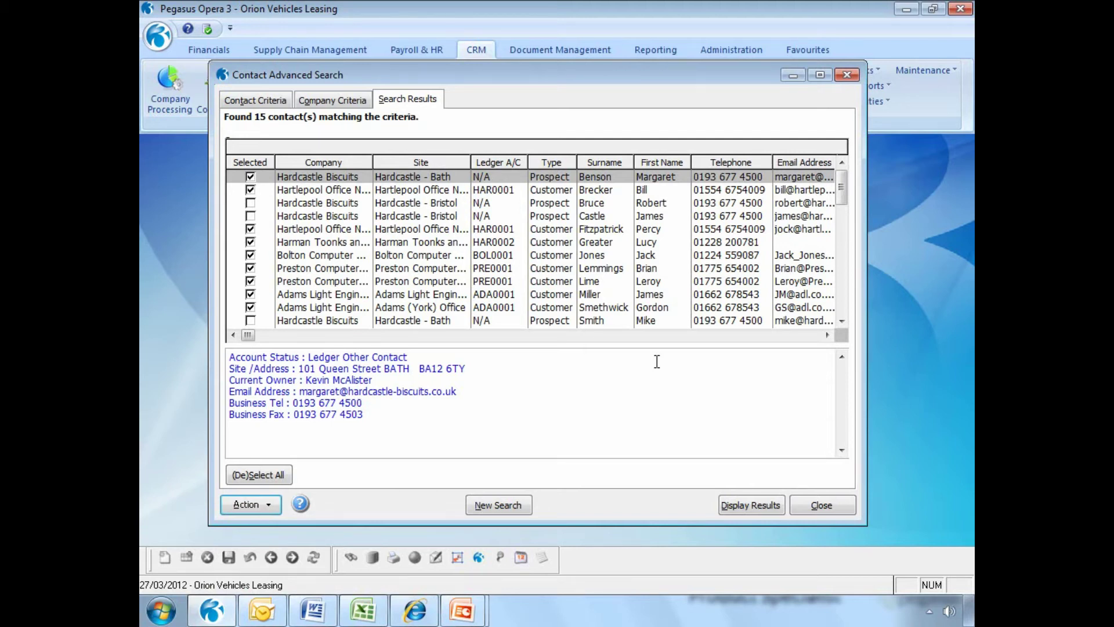
Schedule a new activity for the selected contacts with the type Follow-up prospect (PSFLW)
{"action": "left_click", "coordinate": [251, 504]}
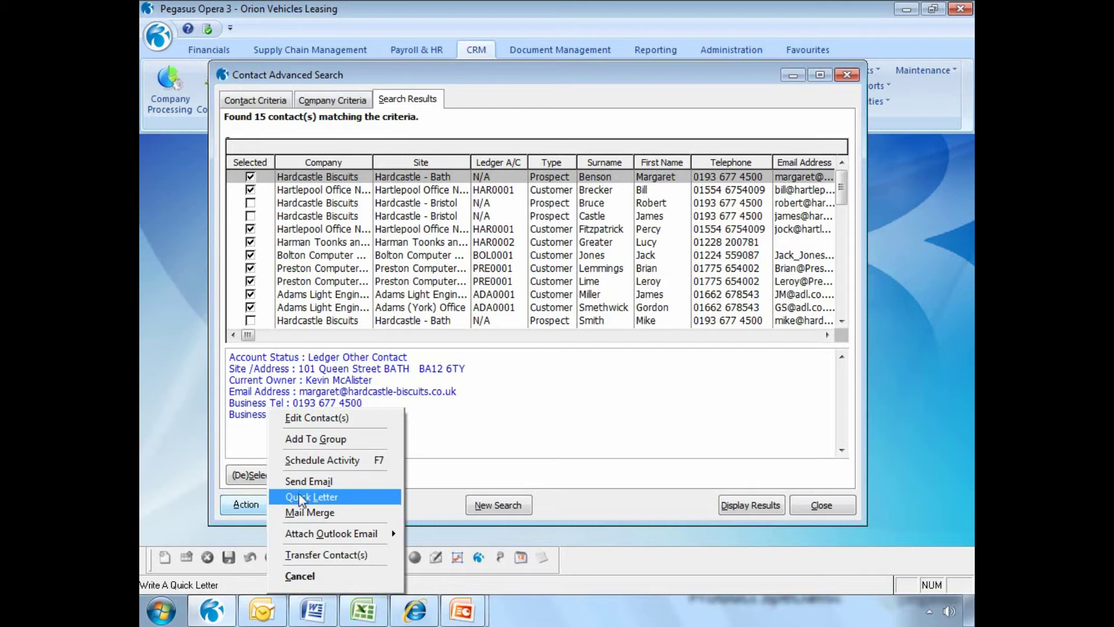
{"action": "left_click", "coordinate": [314, 460]}
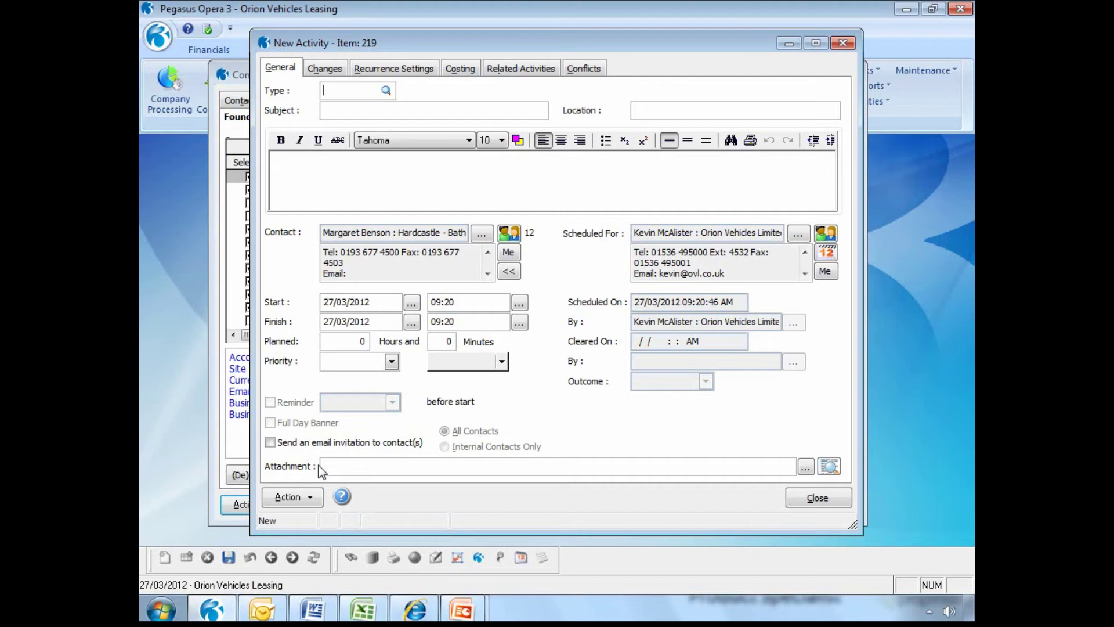
{"action": "key", "text": "F4"}
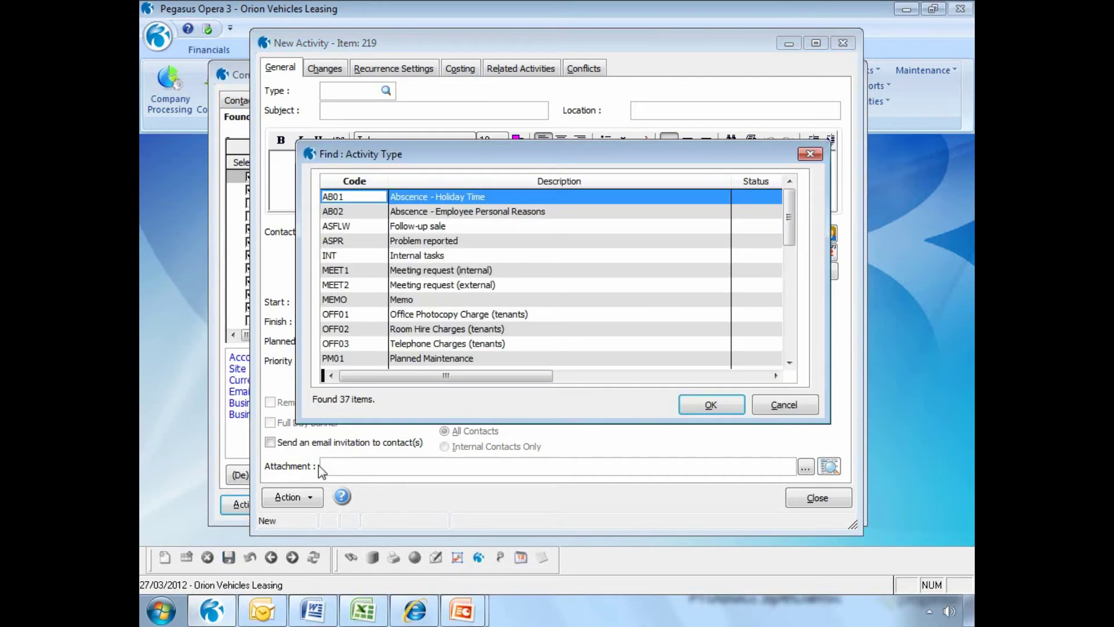
{"action": "left_click", "coordinate": [790, 363]}
{"action": "left_click", "coordinate": [790, 363]}
{"action": "left_click", "coordinate": [790, 363]}
{"action": "left_click", "coordinate": [790, 364]}
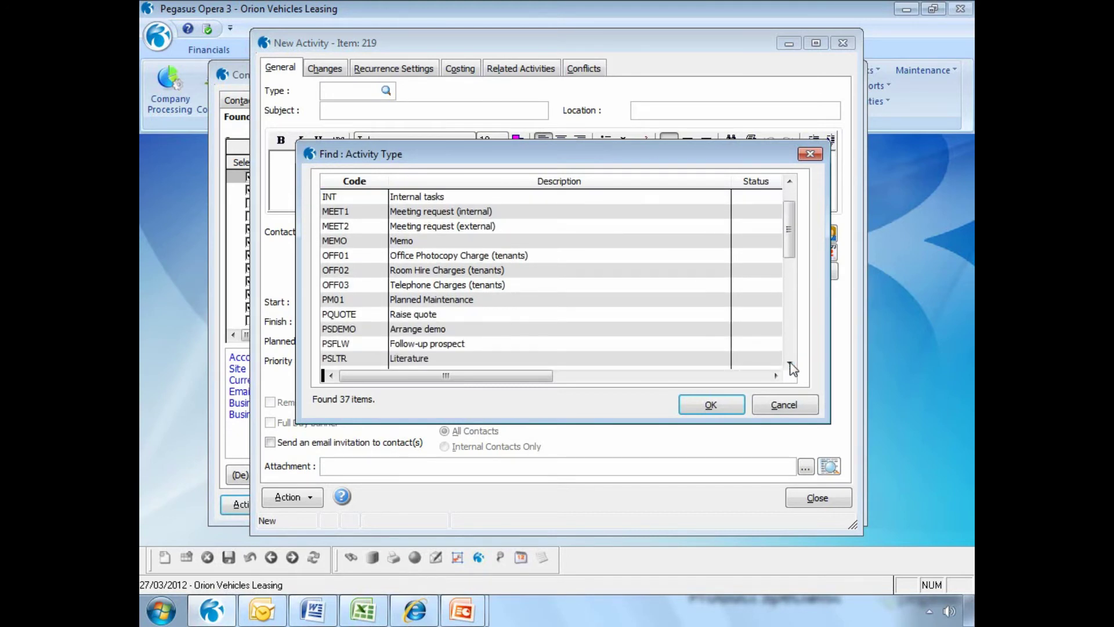
{"action": "double_click", "coordinate": [450, 347]}
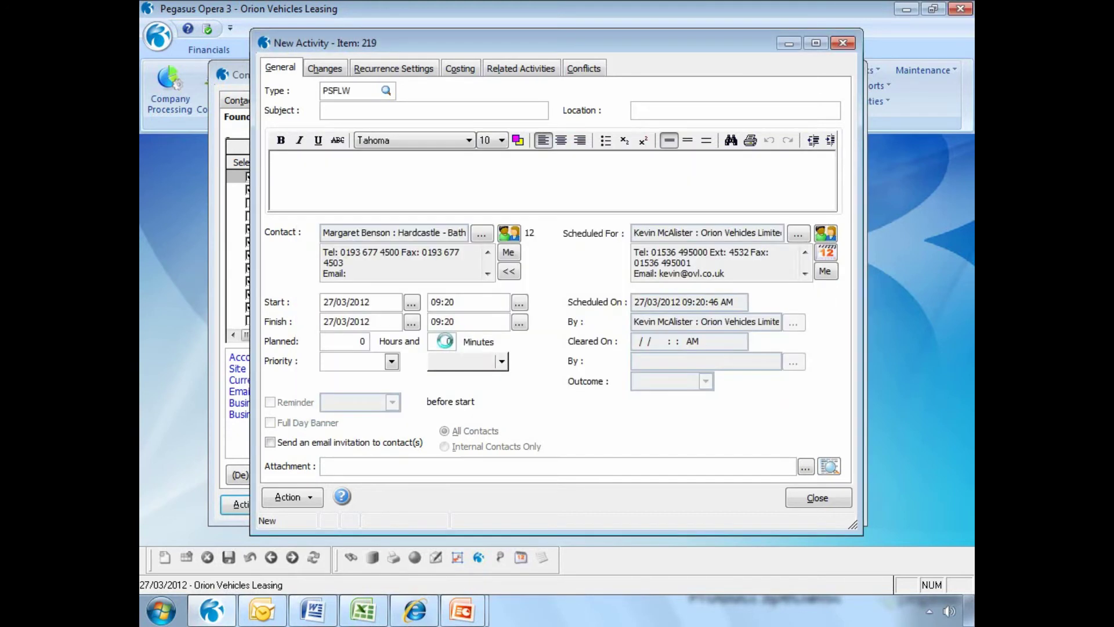
Change the new activity's subject to "Follow up letters sent"
{"action": "left_click", "coordinate": [400, 110]}
{"action": "left_click_drag", "start_coordinate": [399, 108], "coordinate": [348, 108]}
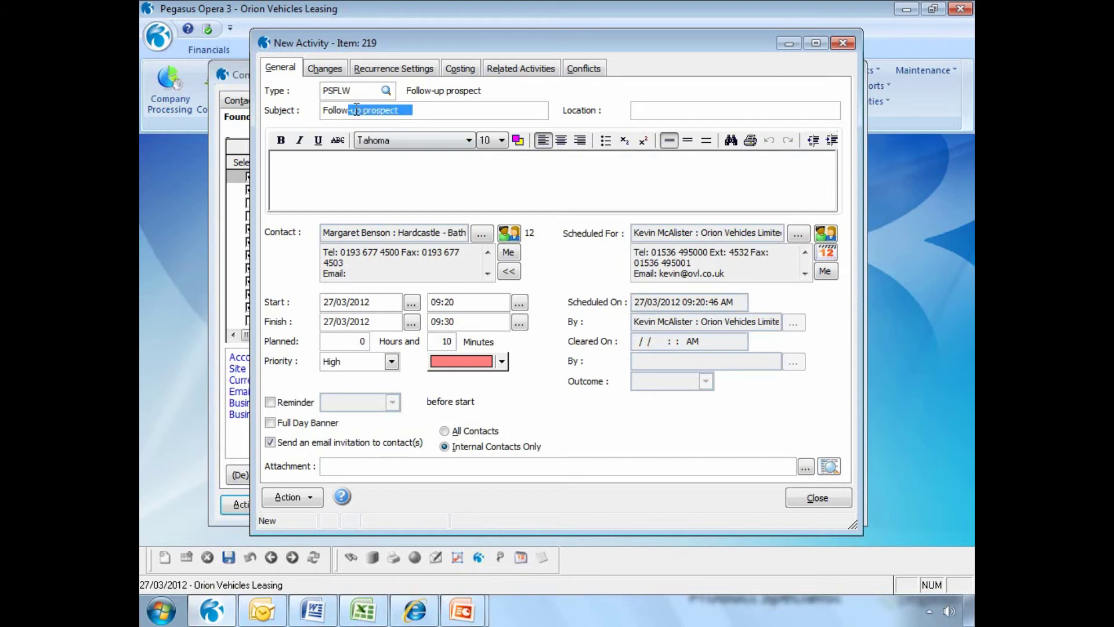
{"action": "type", "text": "up letters sent"}
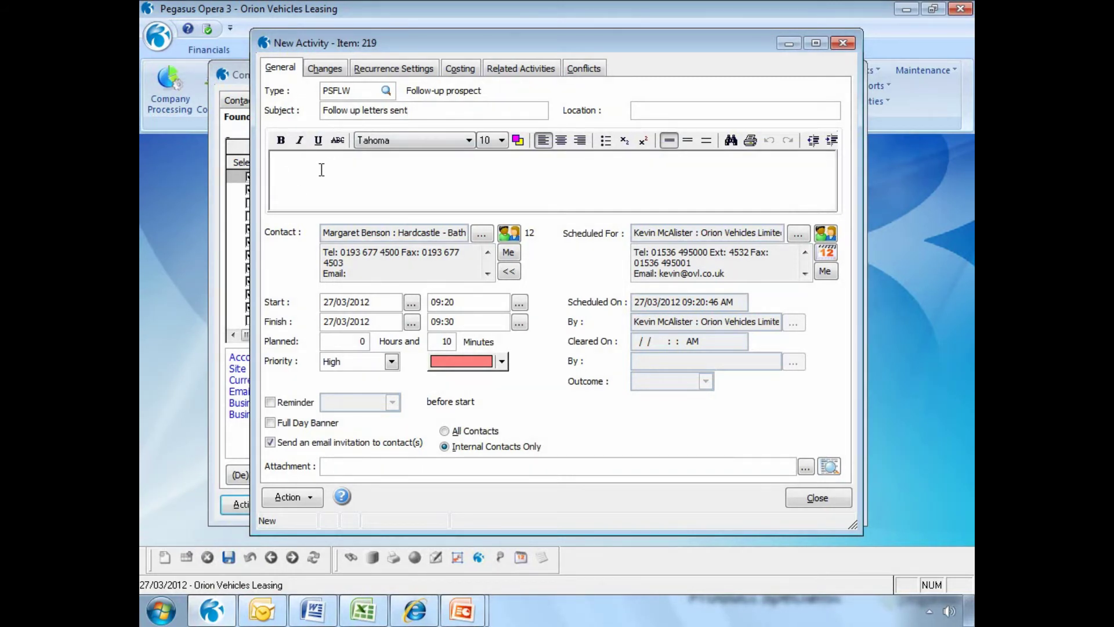
Set the new activity to create a separate activity for each participating contact
{"action": "left_click_drag", "start_coordinate": [366, 50], "coordinate": [481, 63]}
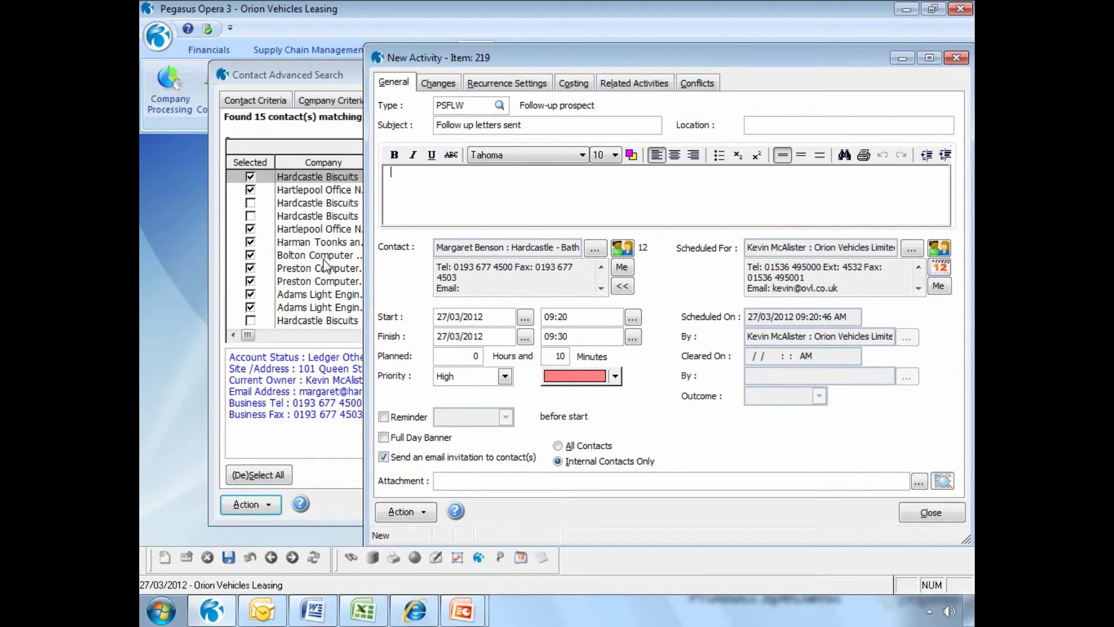
{"action": "left_click", "coordinate": [622, 249]}
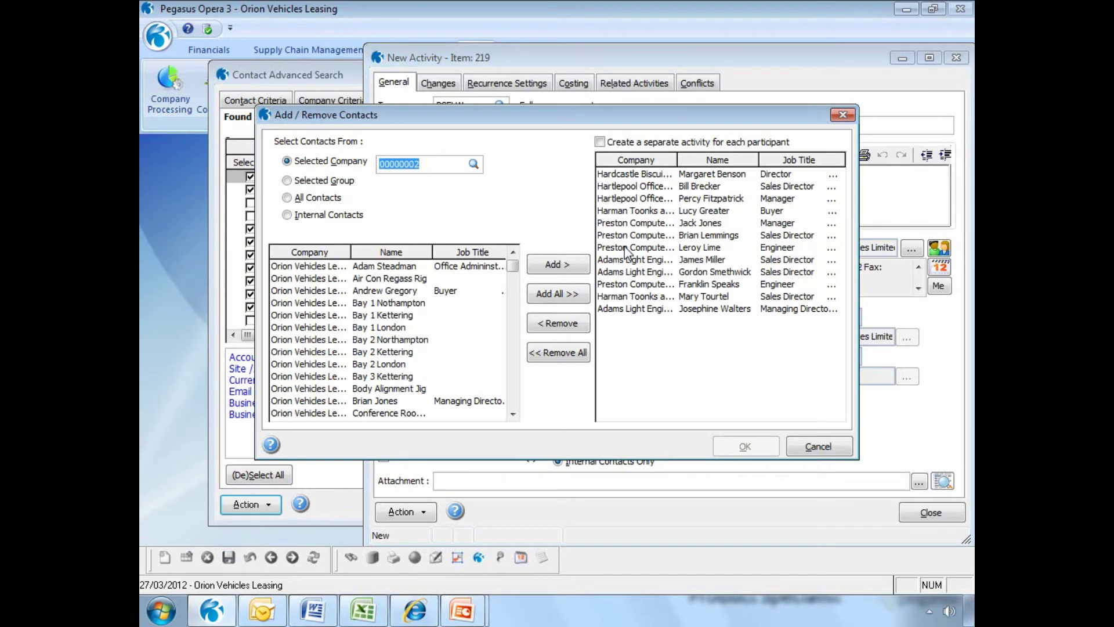
{"action": "left_click", "coordinate": [600, 143]}
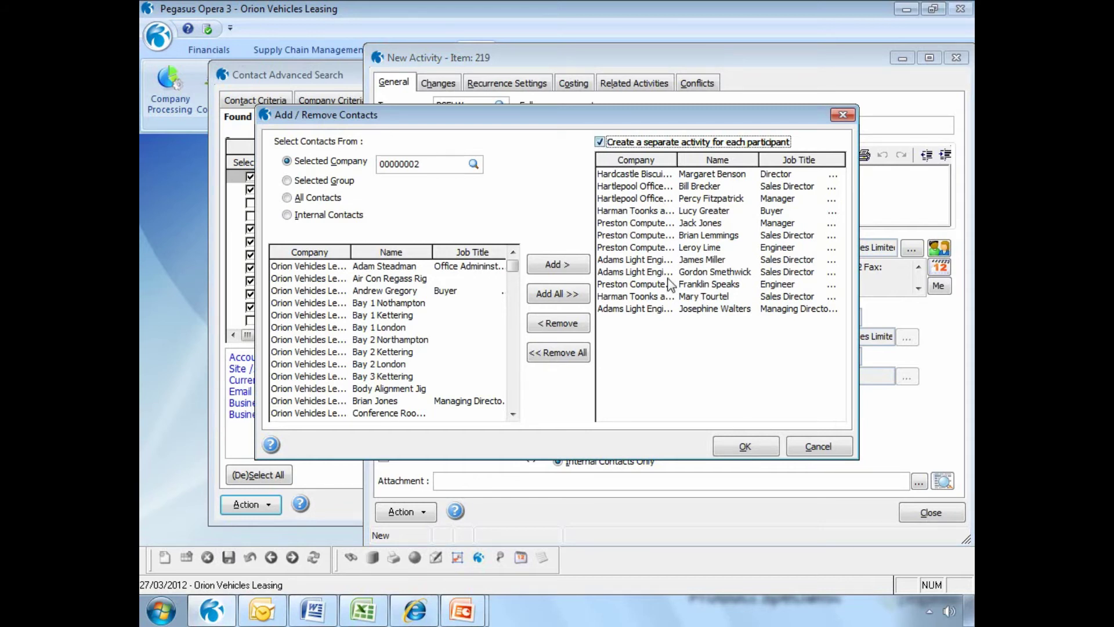
{"action": "left_click", "coordinate": [753, 448]}
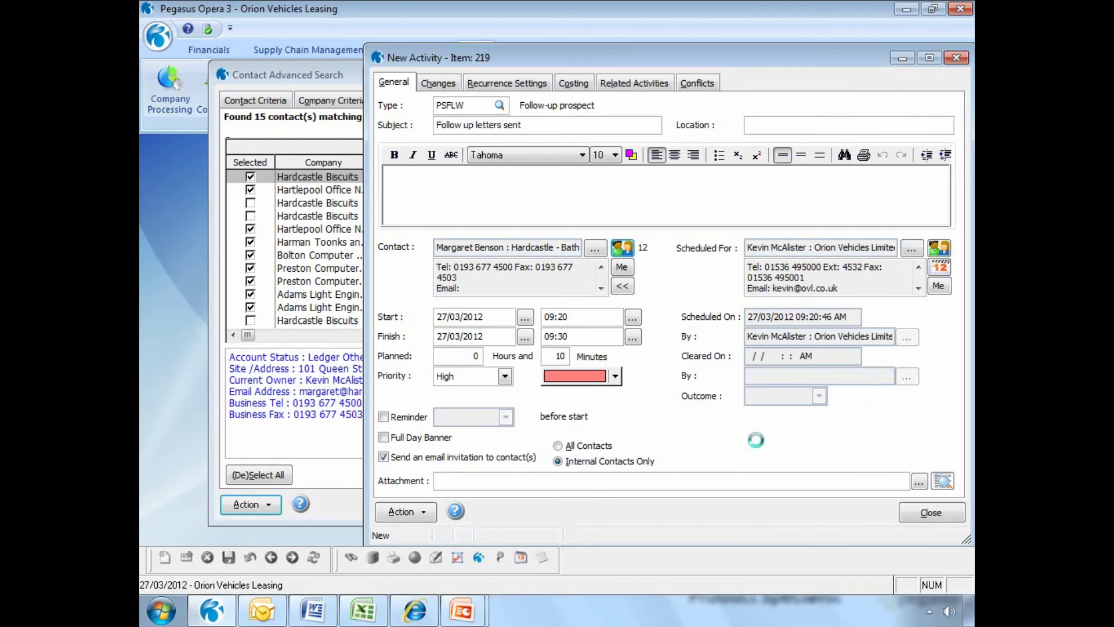
Schedule the activity for 03/04/2012 from 09:30 to 11:30
{"action": "left_click", "coordinate": [526, 317]}
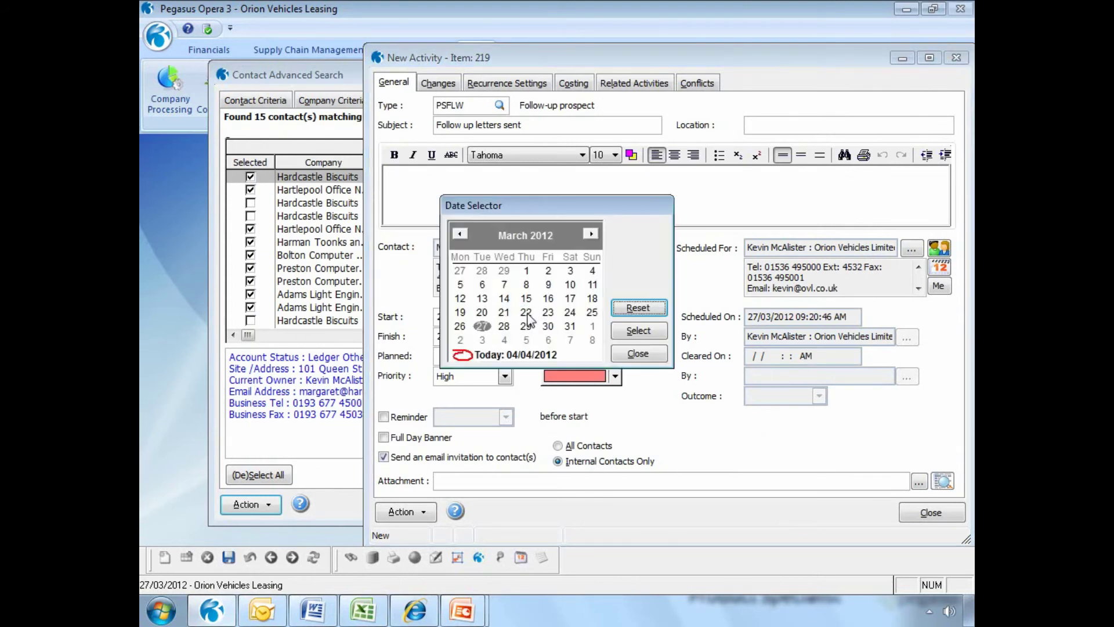
{"action": "left_click", "coordinate": [483, 342]}
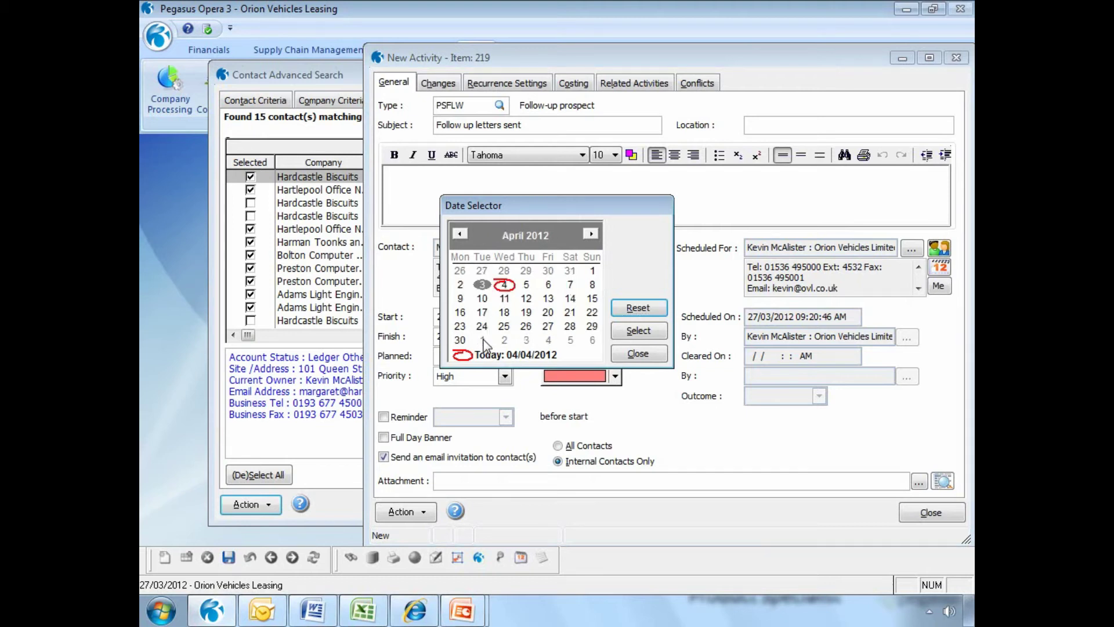
{"action": "left_click", "coordinate": [638, 331]}
{"action": "left_click", "coordinate": [639, 319]}
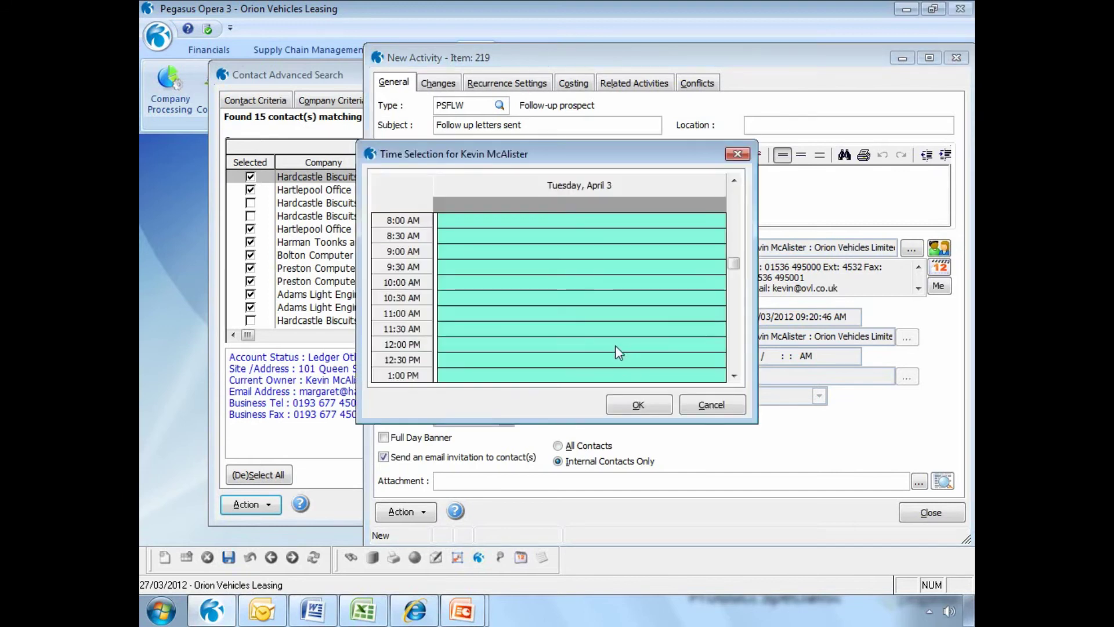
{"action": "double_click", "coordinate": [517, 331]}
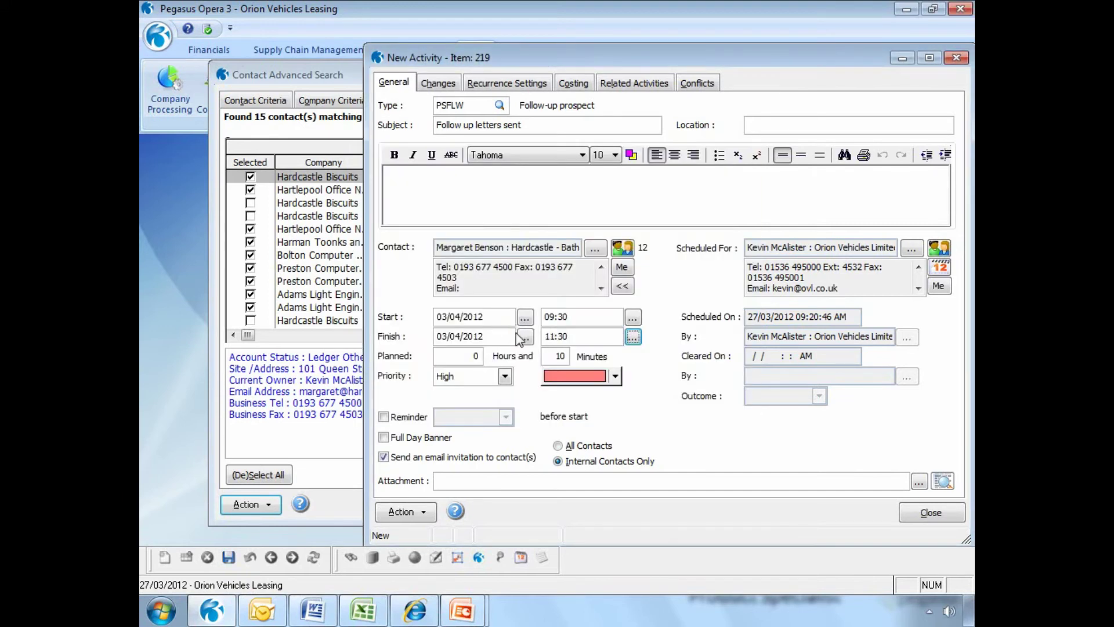
Keep the activity's priority at High and change its colour to magenta
{"action": "left_click", "coordinate": [506, 376]}
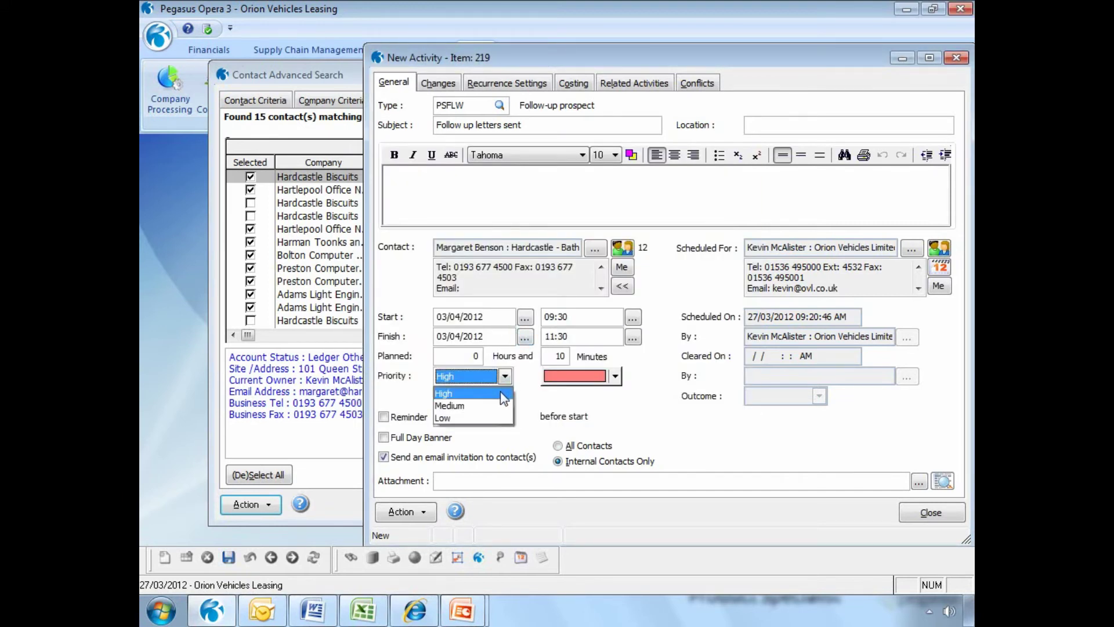
{"action": "left_click", "coordinate": [503, 397]}
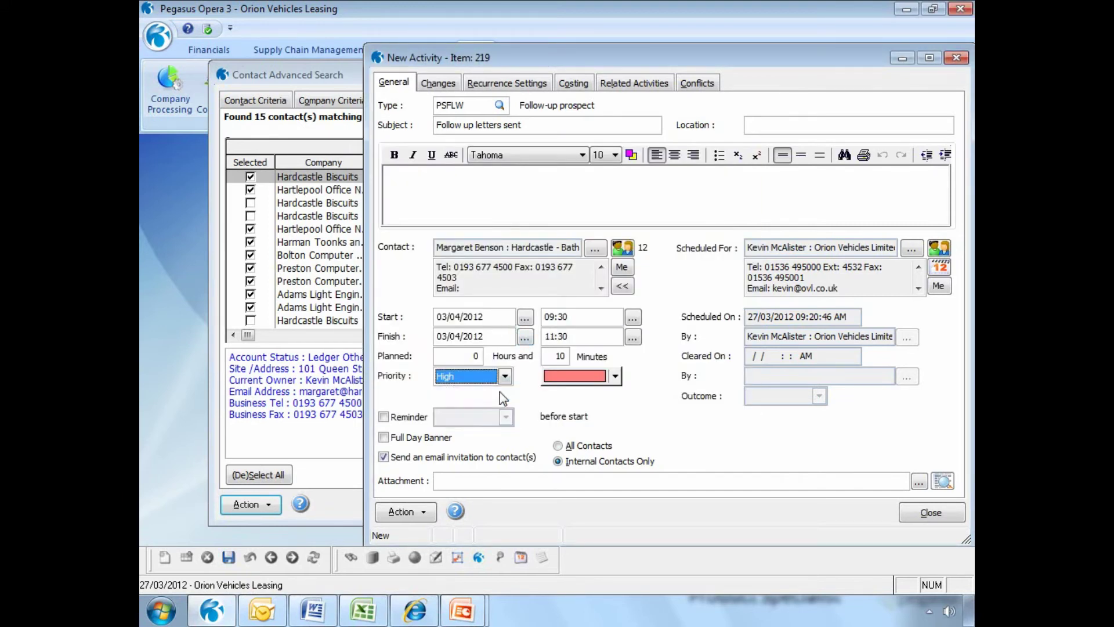
{"action": "left_click", "coordinate": [614, 378]}
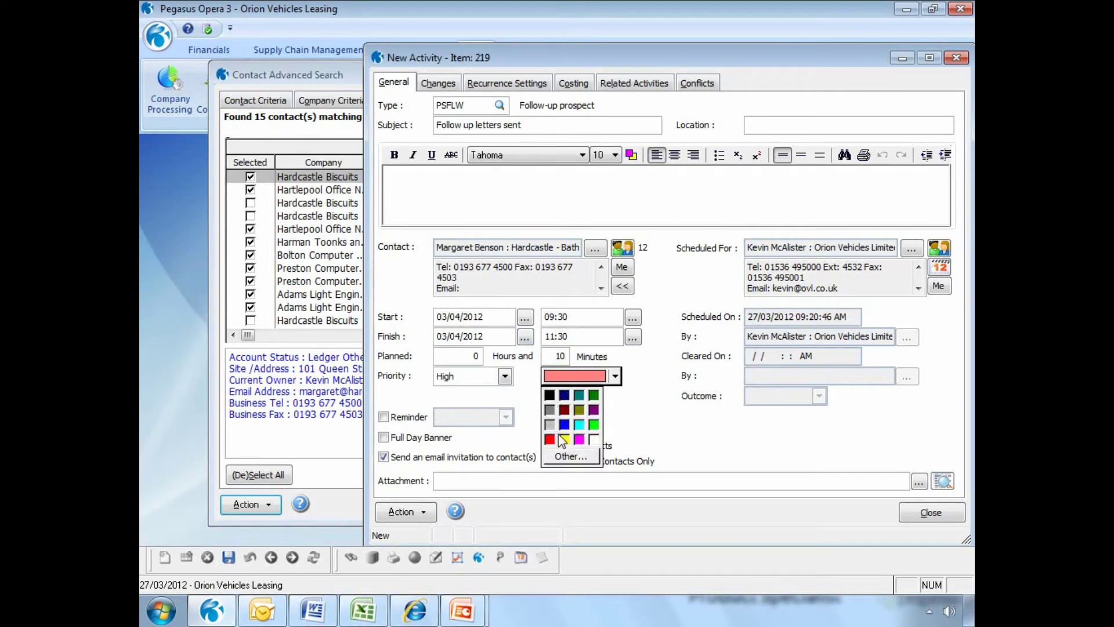
{"action": "left_click", "coordinate": [581, 440]}
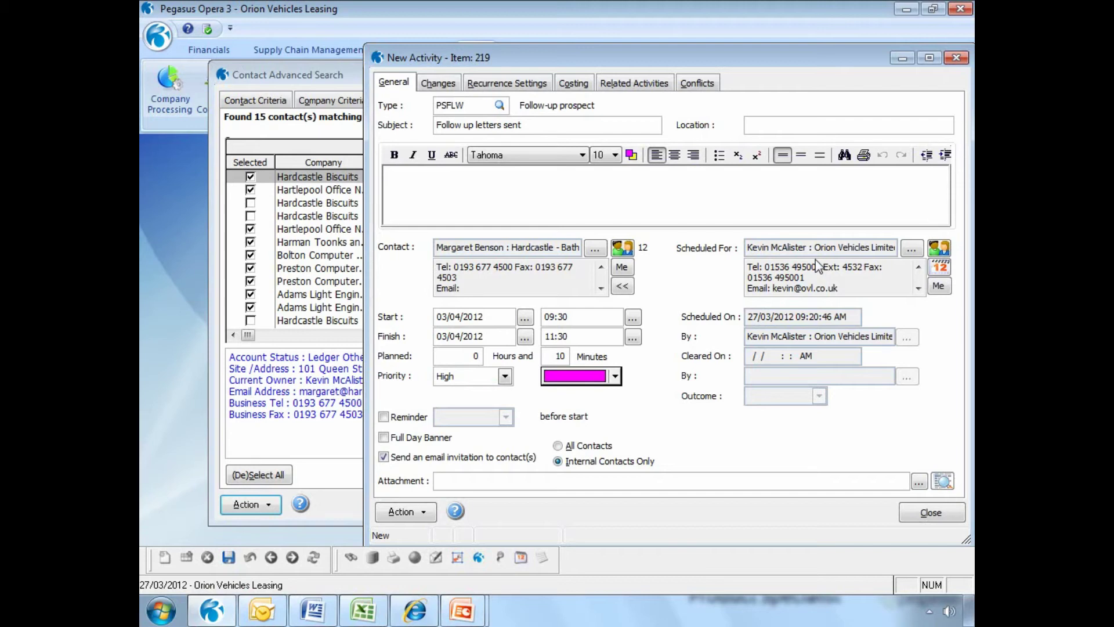
View the internal contacts the activity could be scheduled for, and check the assigned person's April 2012 calendar
{"action": "left_click", "coordinate": [912, 249]}
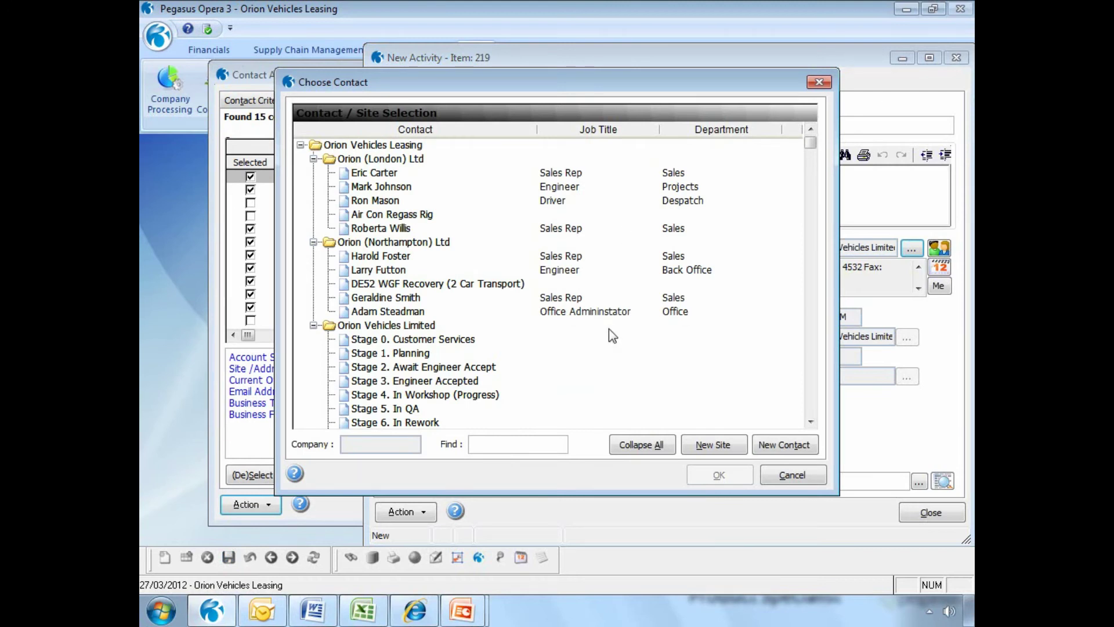
{"action": "left_click", "coordinate": [778, 471]}
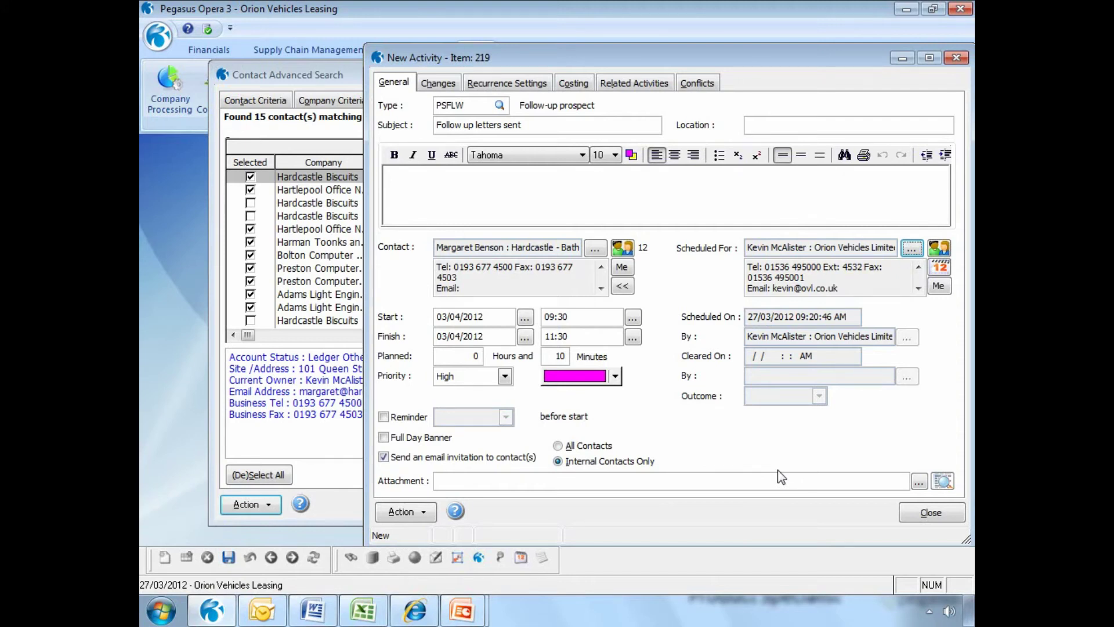
{"action": "left_click", "coordinate": [943, 273]}
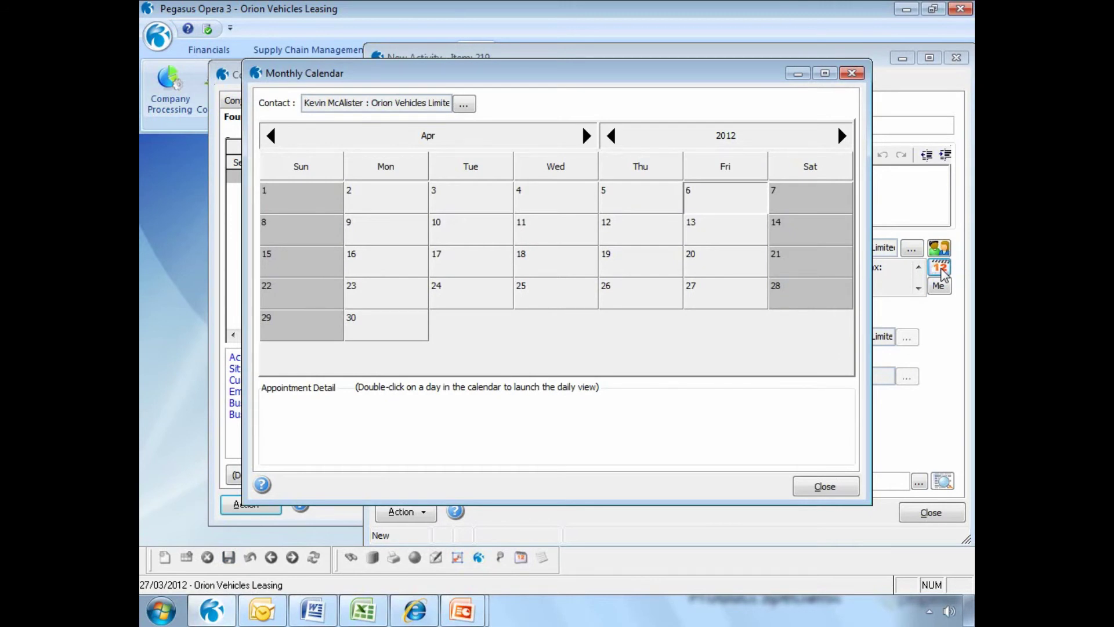
{"action": "left_click", "coordinate": [841, 491]}
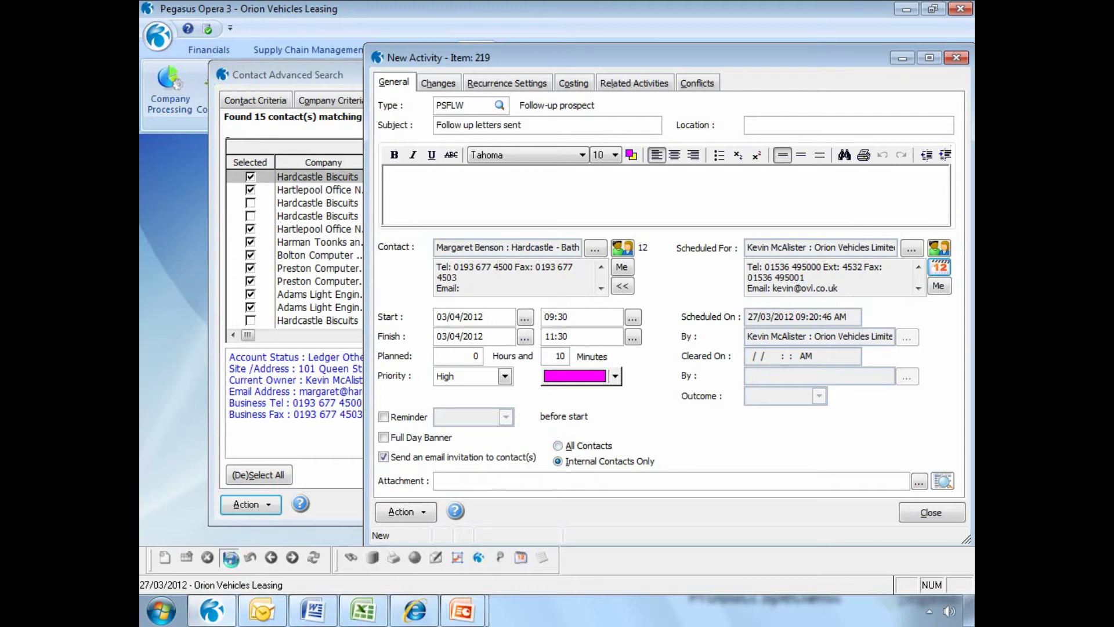
Save the follow-up activities and cancel the email invitation
{"action": "left_click", "coordinate": [230, 558]}
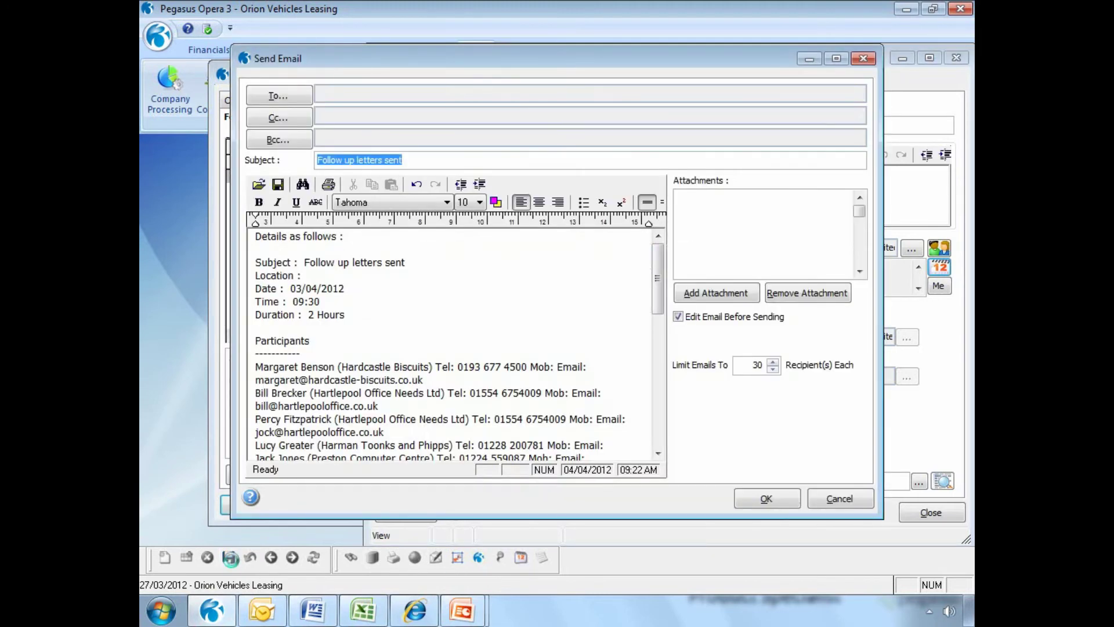
{"action": "left_click", "coordinate": [840, 499]}
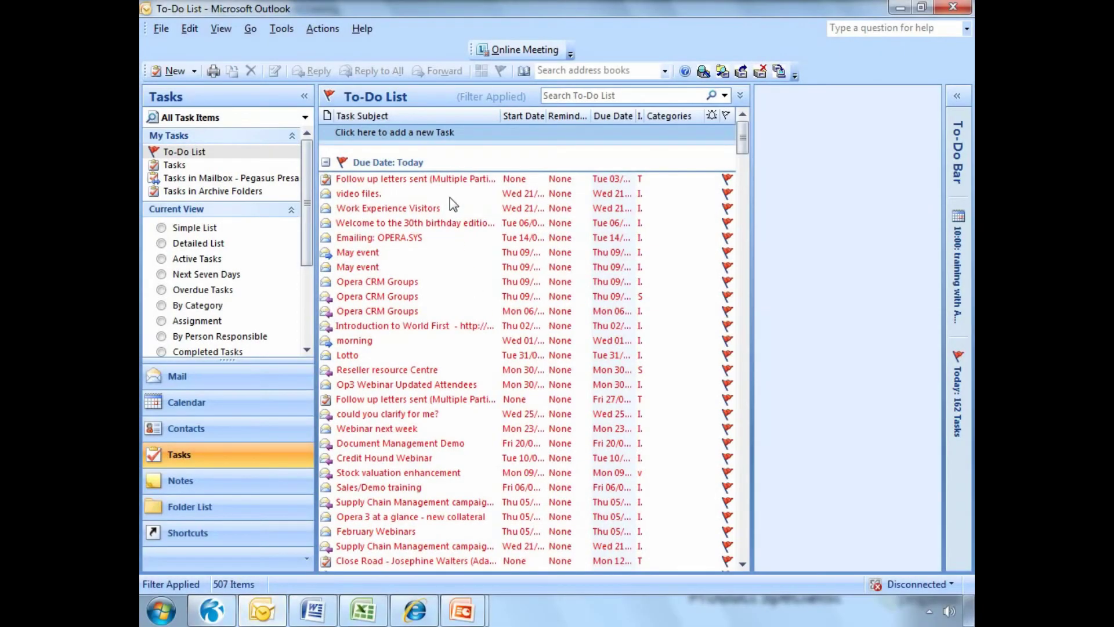
In Outlook's To-Do List, open the "Follow up letters sent" task due 03/04/2012, review its participants and close it
{"action": "left_click", "coordinate": [441, 179]}
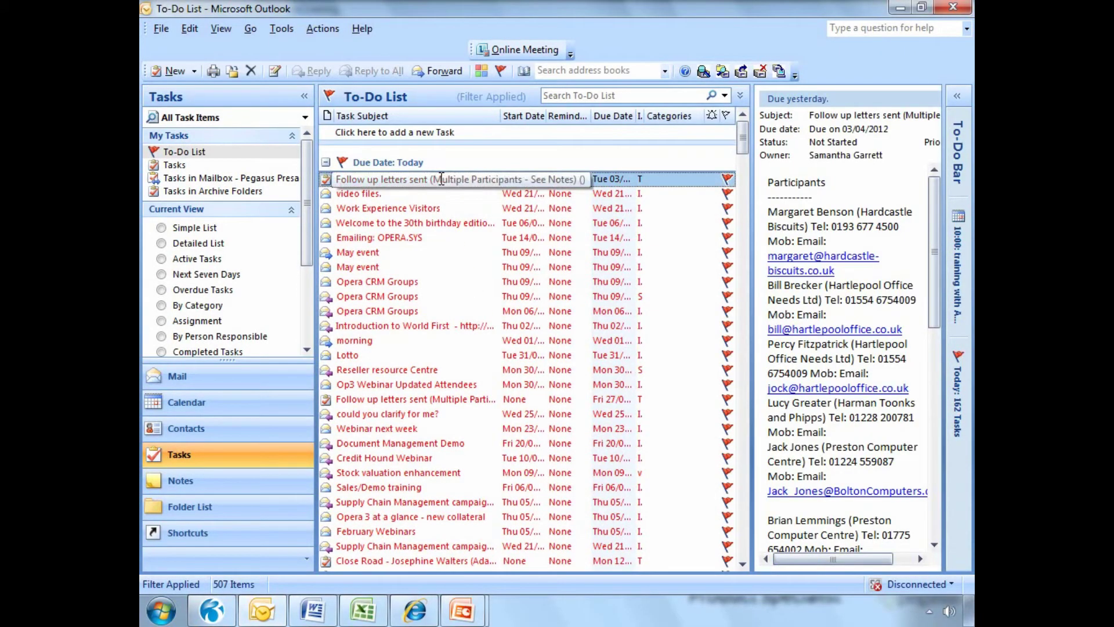
{"action": "double_click", "coordinate": [441, 179]}
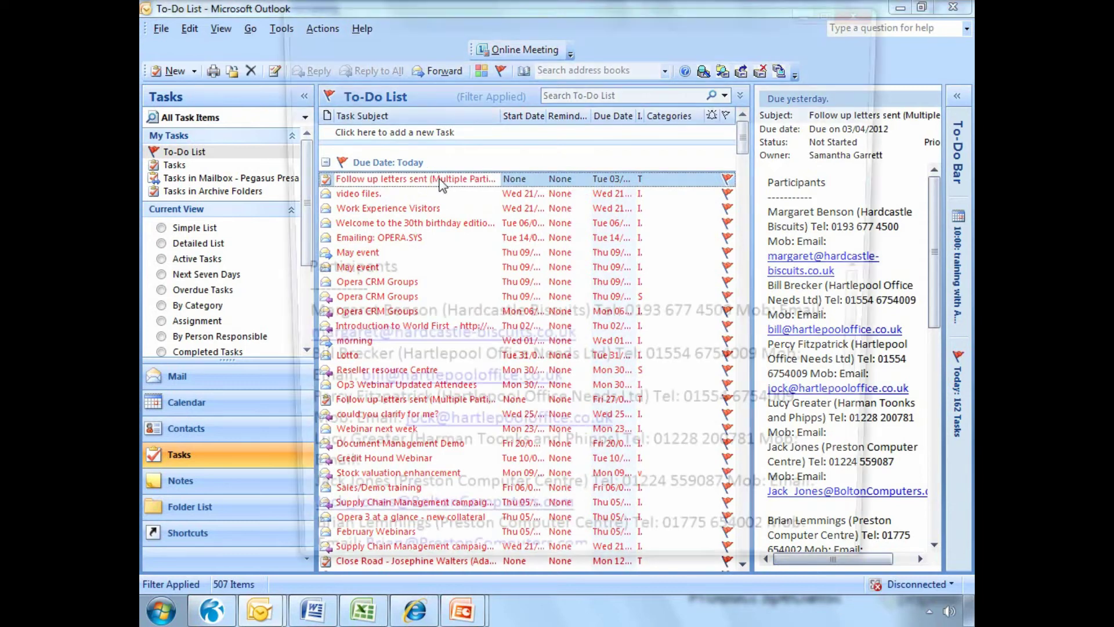
{"action": "left_click_drag", "start_coordinate": [875, 359], "coordinate": [894, 345]}
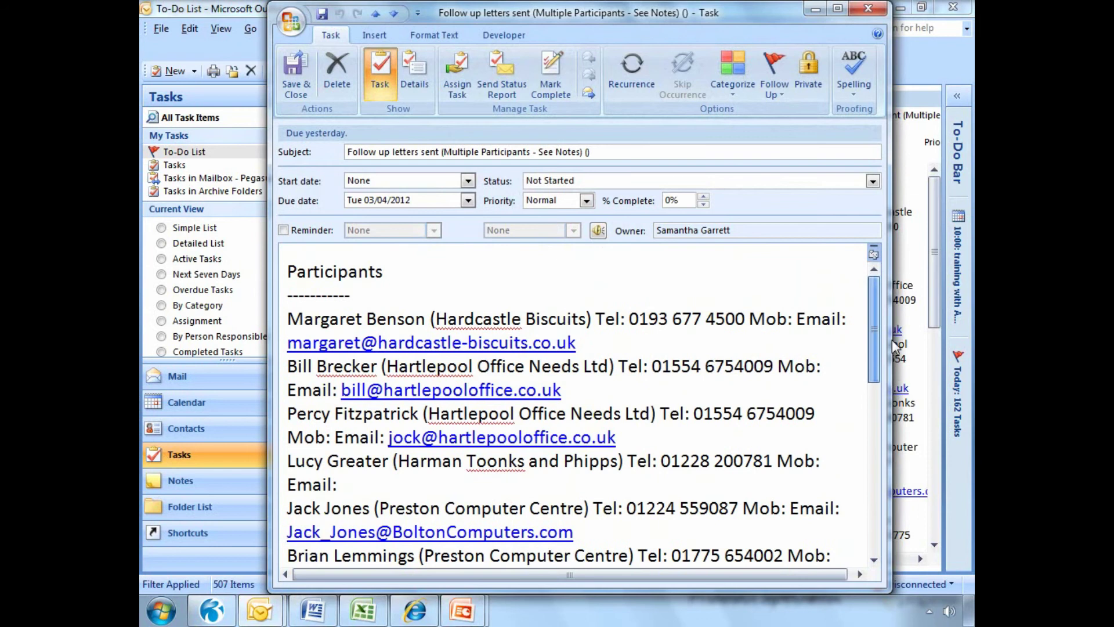
{"action": "left_click", "coordinate": [869, 8]}
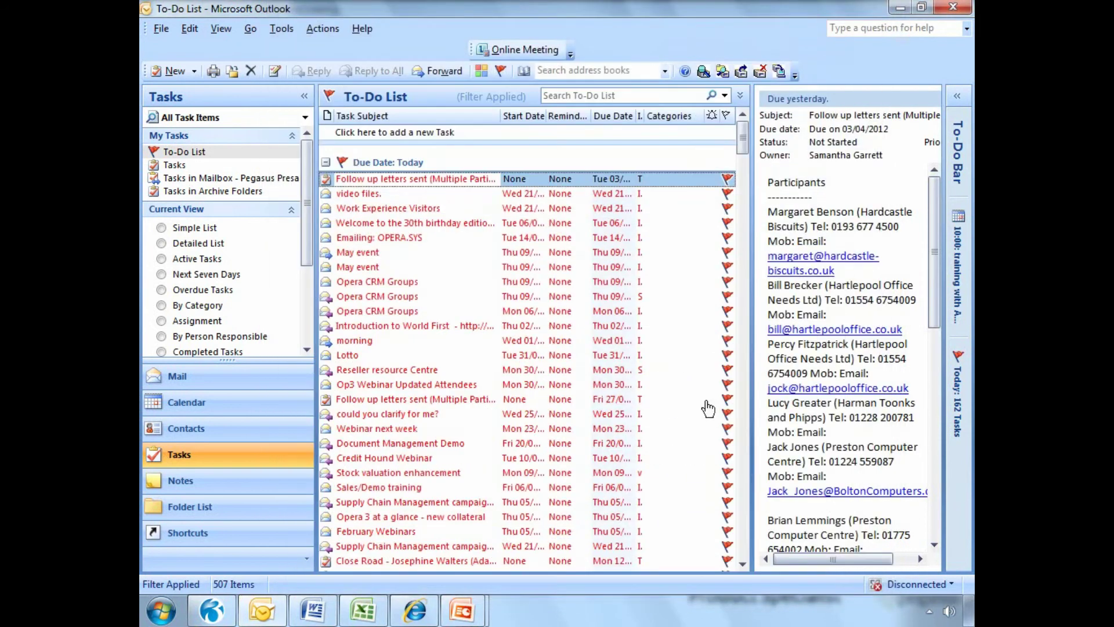
Switch back to Pegasus Opera 3 and close the activity and the contact advanced search
{"action": "left_click", "coordinate": [234, 614]}
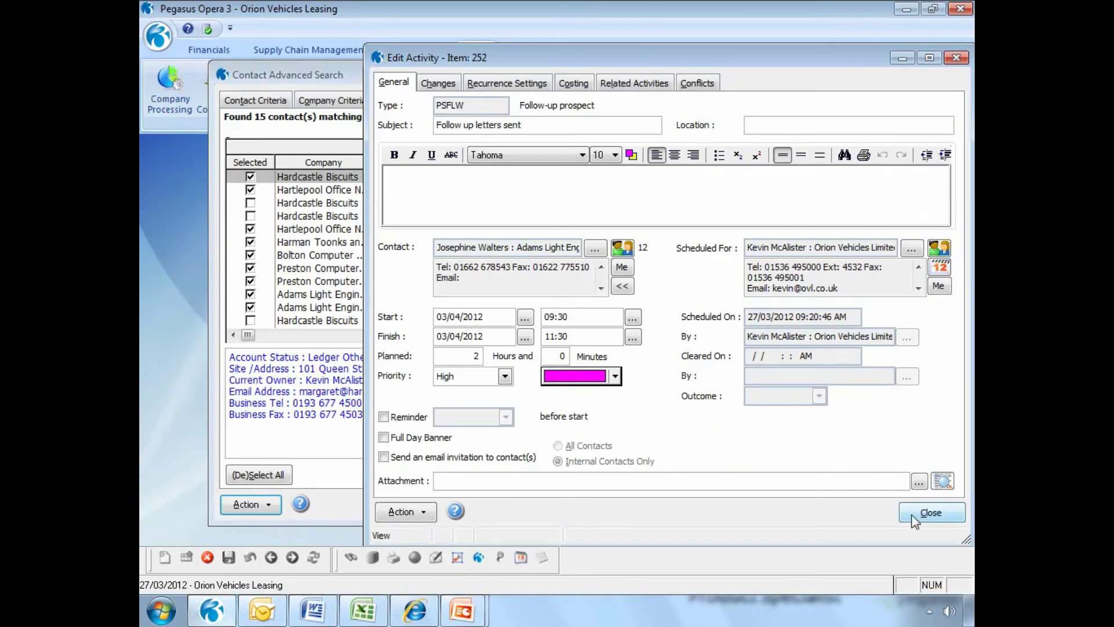
{"action": "left_click", "coordinate": [927, 514]}
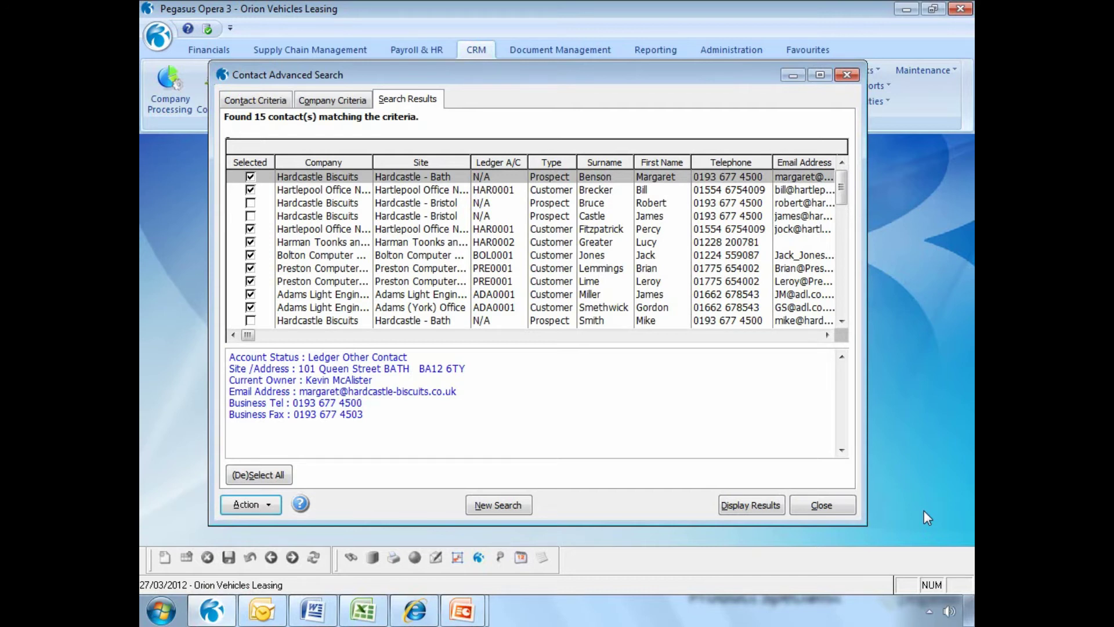
{"action": "left_click", "coordinate": [848, 504]}
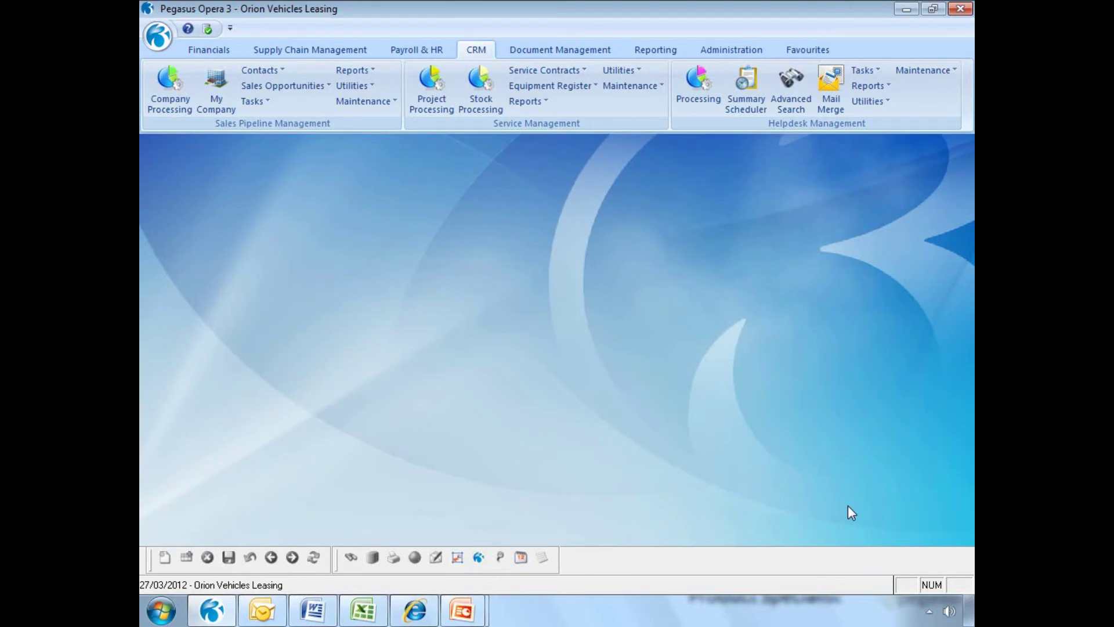
Open My Record and filter its activities to Today and Future Dates
{"action": "left_click", "coordinate": [275, 72]}
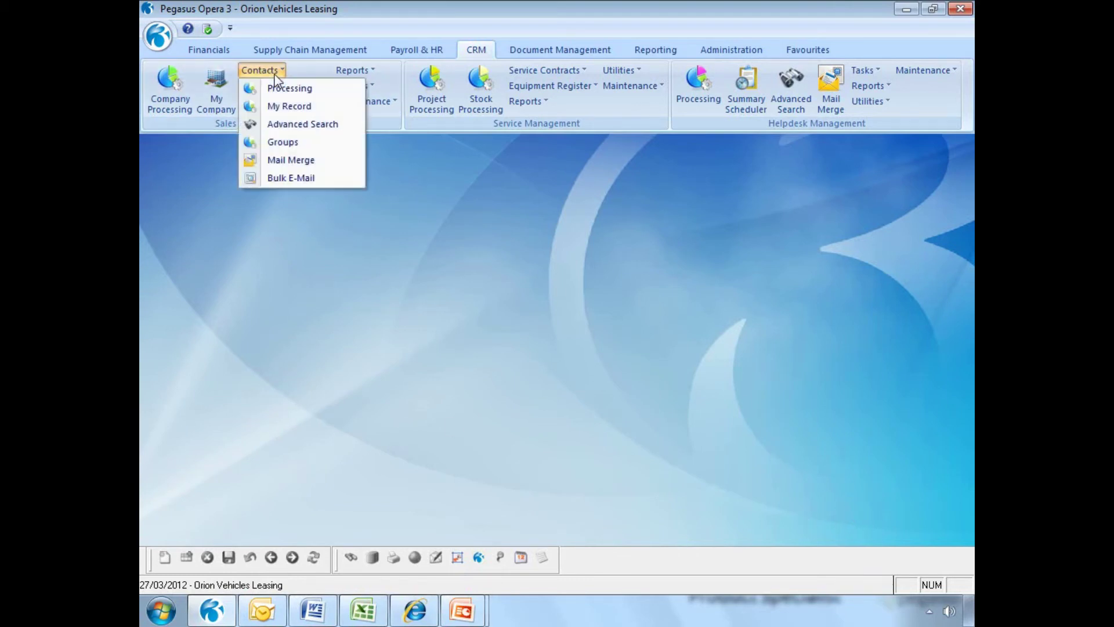
{"action": "left_click", "coordinate": [283, 107]}
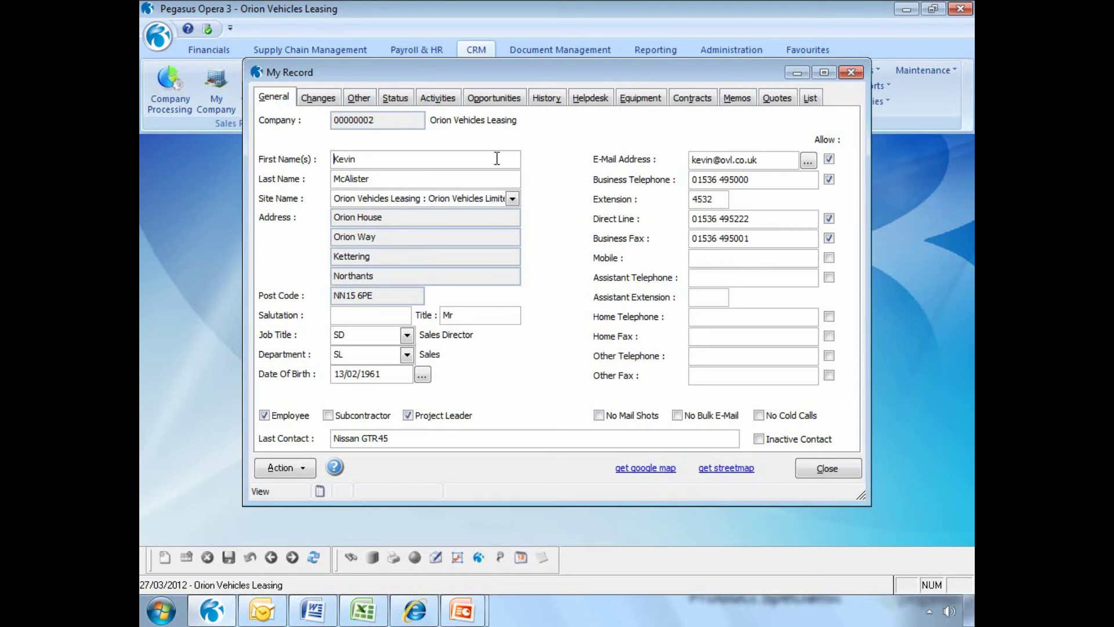
{"action": "left_click", "coordinate": [438, 98]}
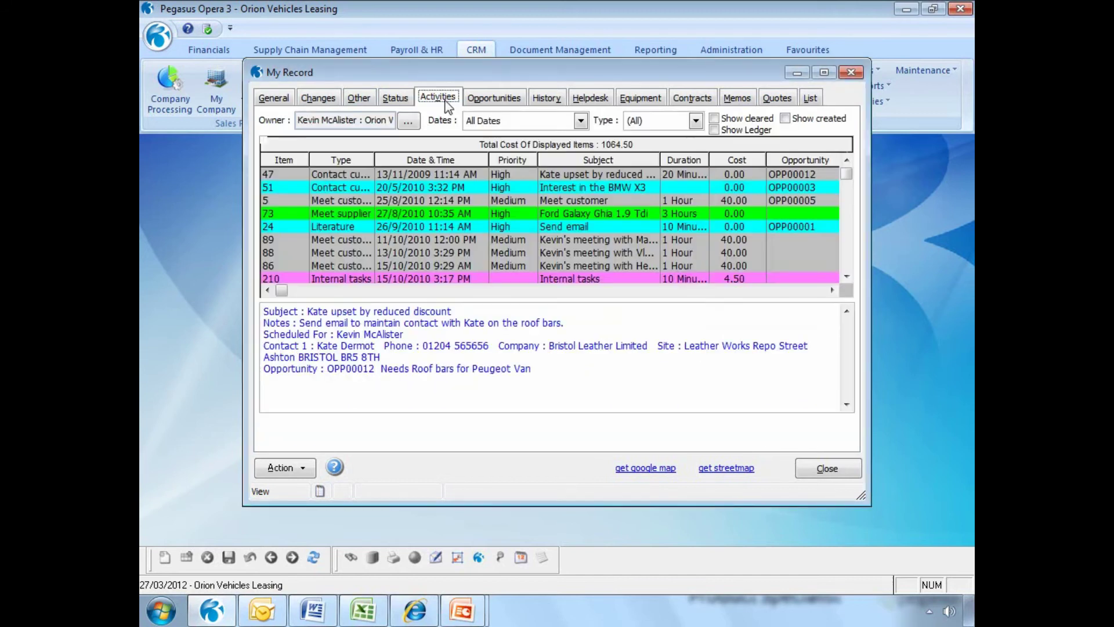
{"action": "left_click", "coordinate": [581, 121]}
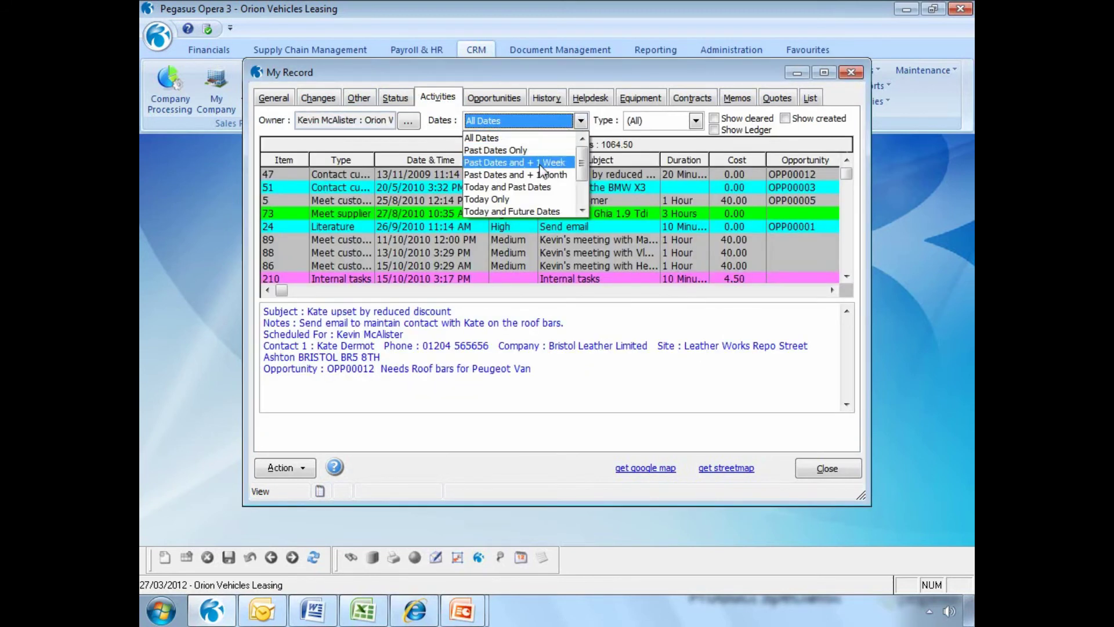
{"action": "left_click", "coordinate": [530, 211]}
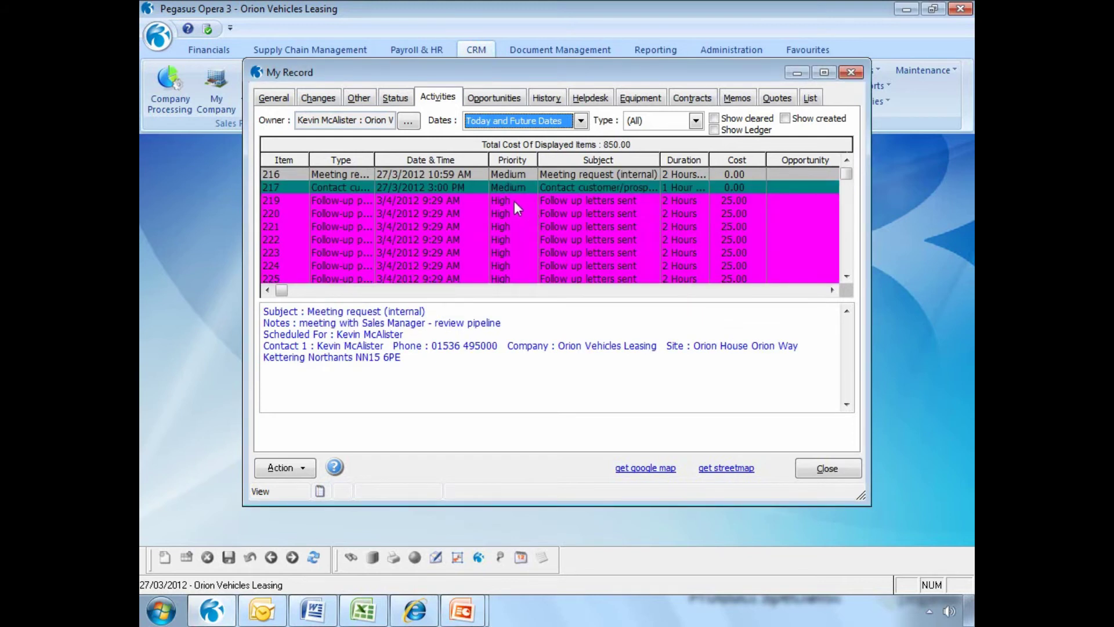
Go through the "Follow up letters sent" activities one by one, examining the contact details of each
{"action": "left_click", "coordinate": [515, 201]}
{"action": "left_click", "coordinate": [515, 211]}
{"action": "left_click", "coordinate": [513, 227]}
{"action": "left_click", "coordinate": [513, 239]}
{"action": "left_click", "coordinate": [514, 253]}
{"action": "left_click", "coordinate": [514, 266]}
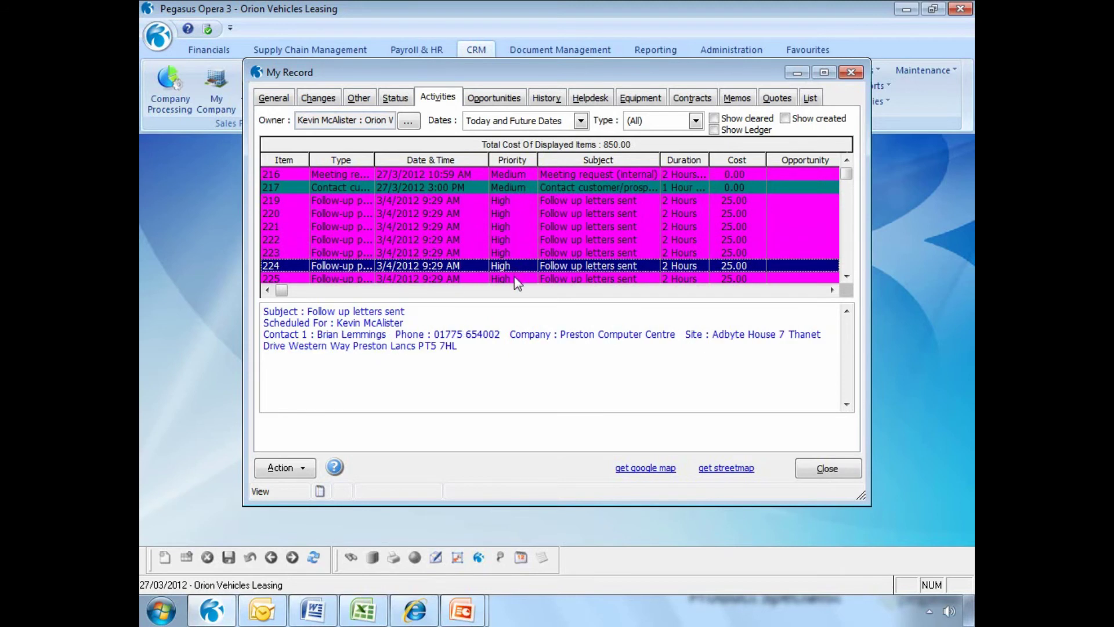
{"action": "left_click", "coordinate": [514, 277]}
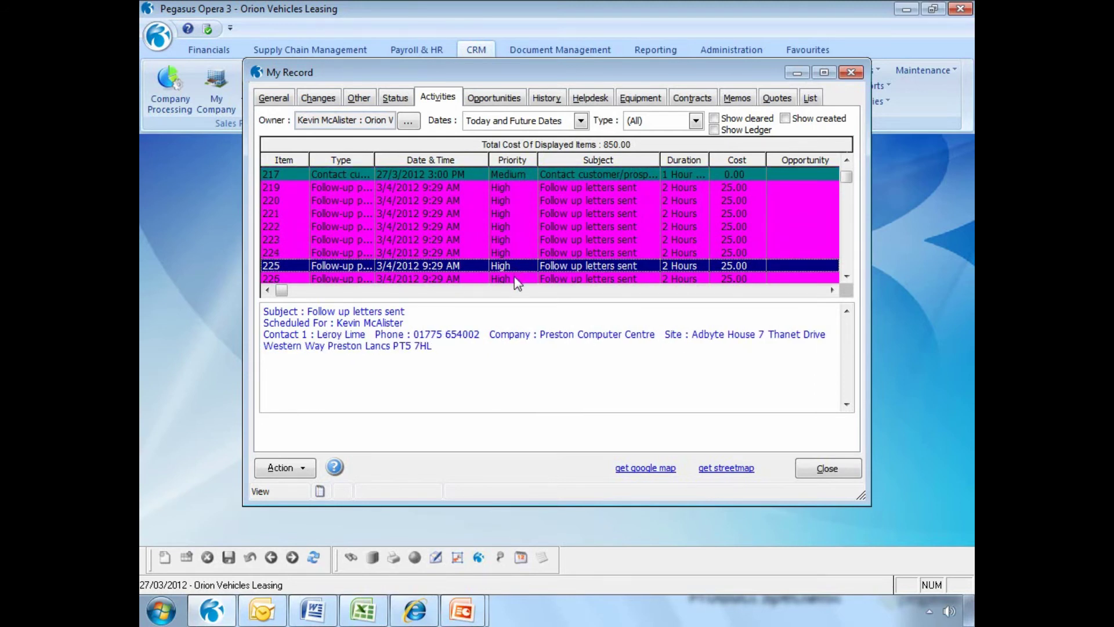
Clear the Hardcastle Biscuits follow-up activity, noting that the contact would like a quote, with outcome Ongoing, and include cleared activities in the list
{"action": "left_click", "coordinate": [516, 187]}
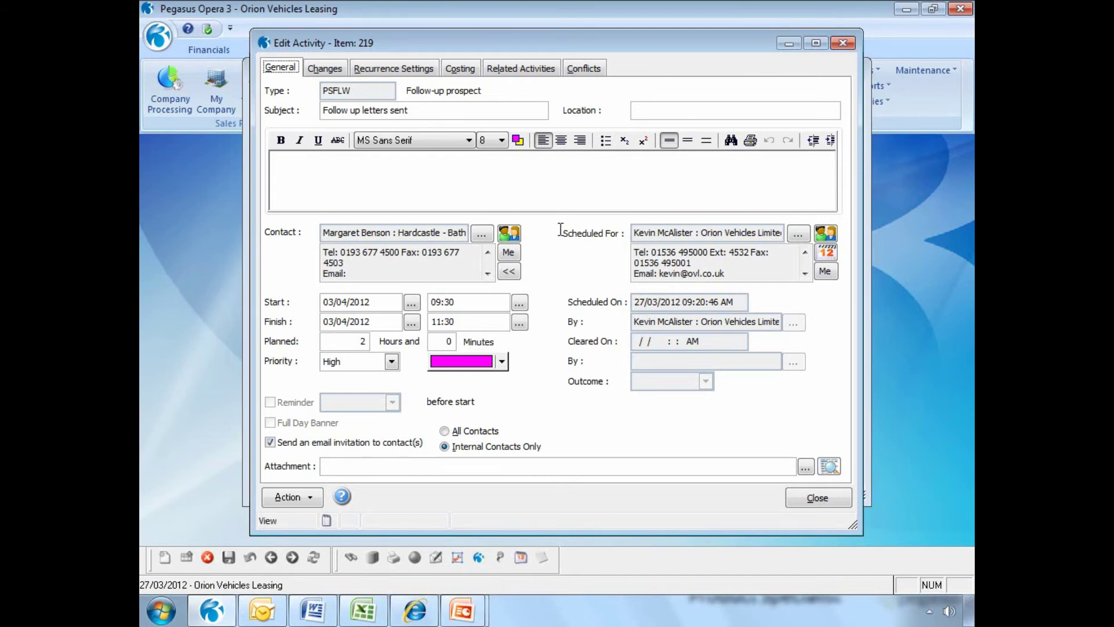
{"action": "left_click", "coordinate": [310, 497]}
{"action": "left_click", "coordinate": [350, 485]}
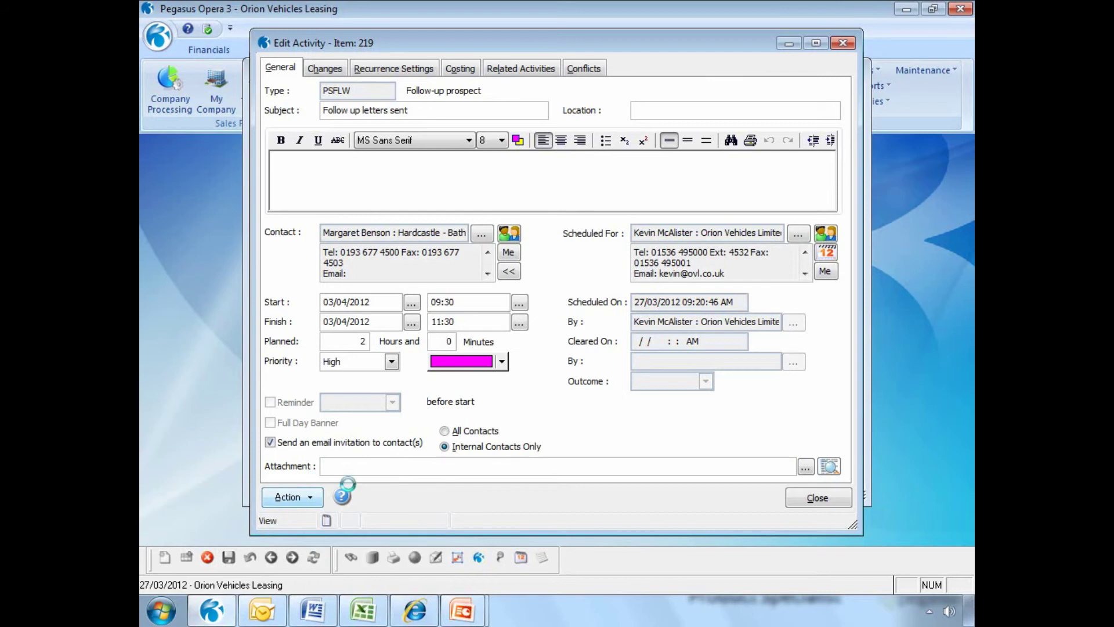
{"action": "type", "text": "Mar"}
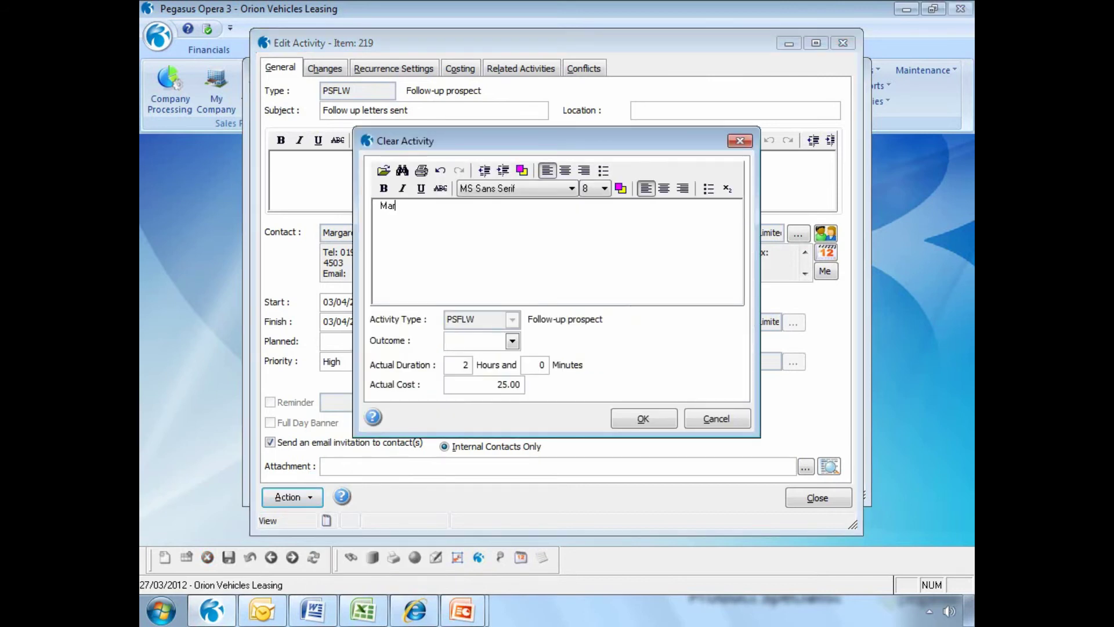
{"action": "type", "text": "garet would like a quote"}
{"action": "left_click", "coordinate": [512, 342]}
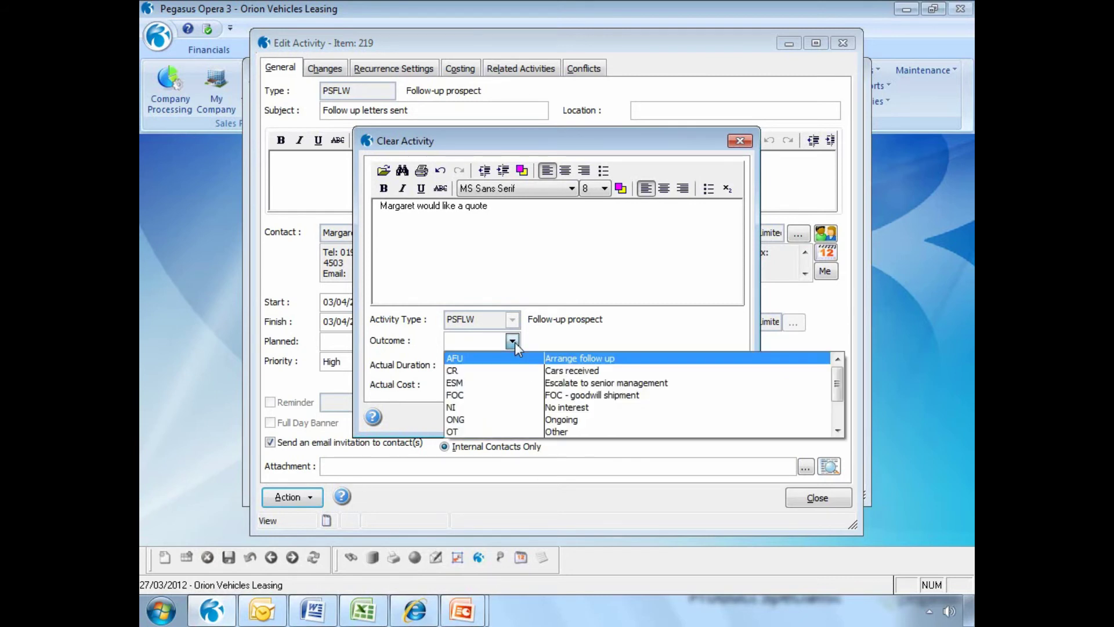
{"action": "left_click", "coordinate": [521, 419]}
{"action": "left_click", "coordinate": [634, 423]}
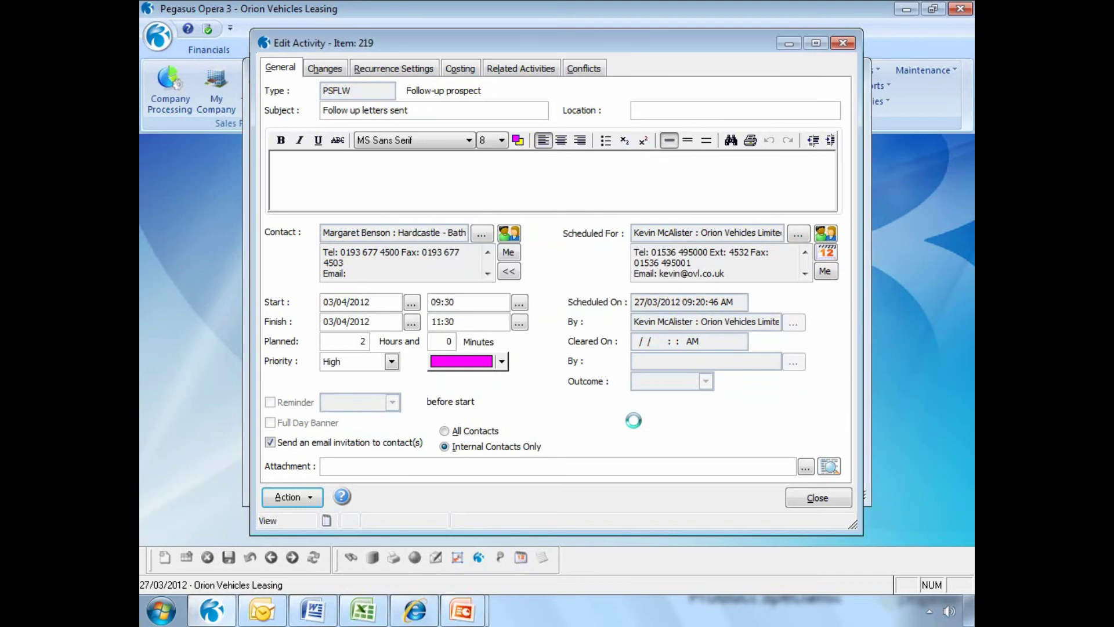
{"action": "left_click", "coordinate": [816, 498]}
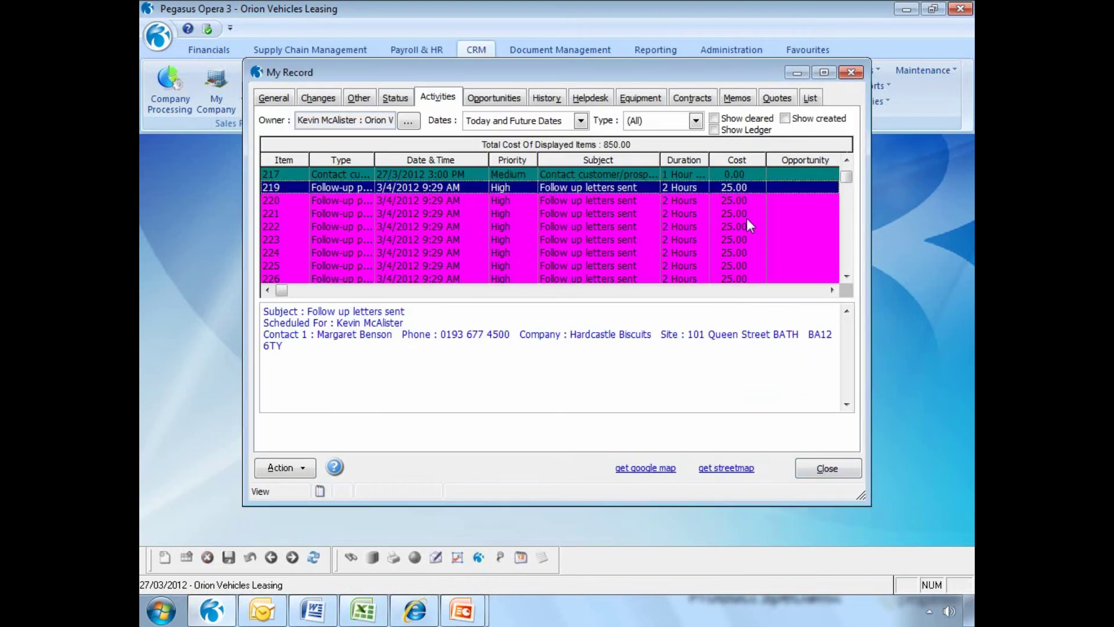
{"action": "left_click", "coordinate": [715, 118]}
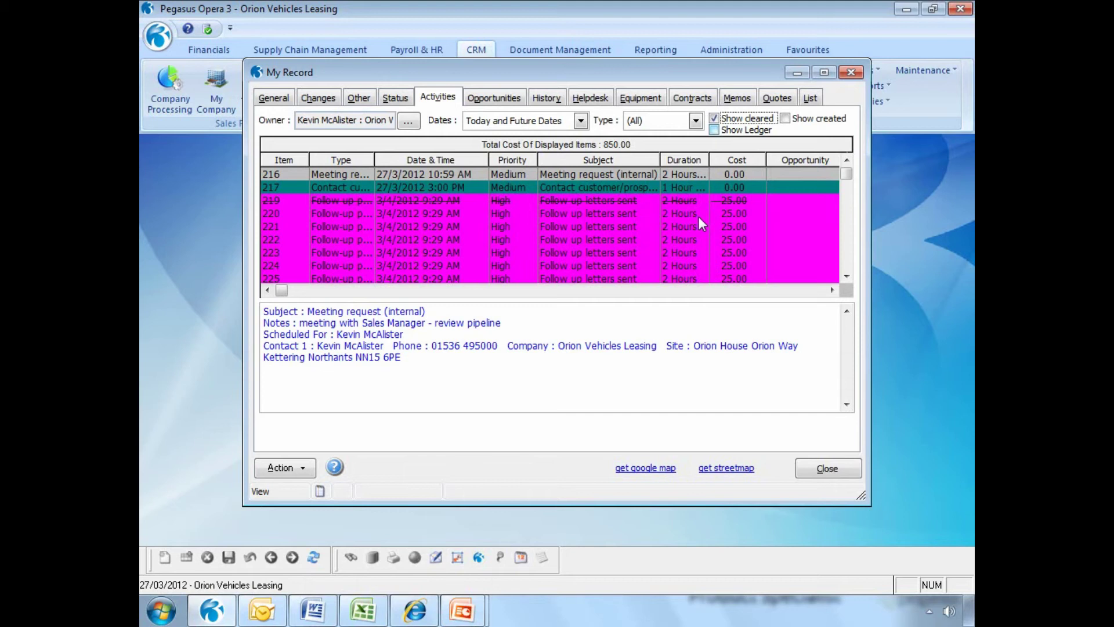
Create a new sales opportunity from My Record for the company Hardcastle Biscuits
{"action": "left_click", "coordinate": [499, 99]}
{"action": "left_click", "coordinate": [284, 467]}
{"action": "left_click", "coordinate": [321, 475]}
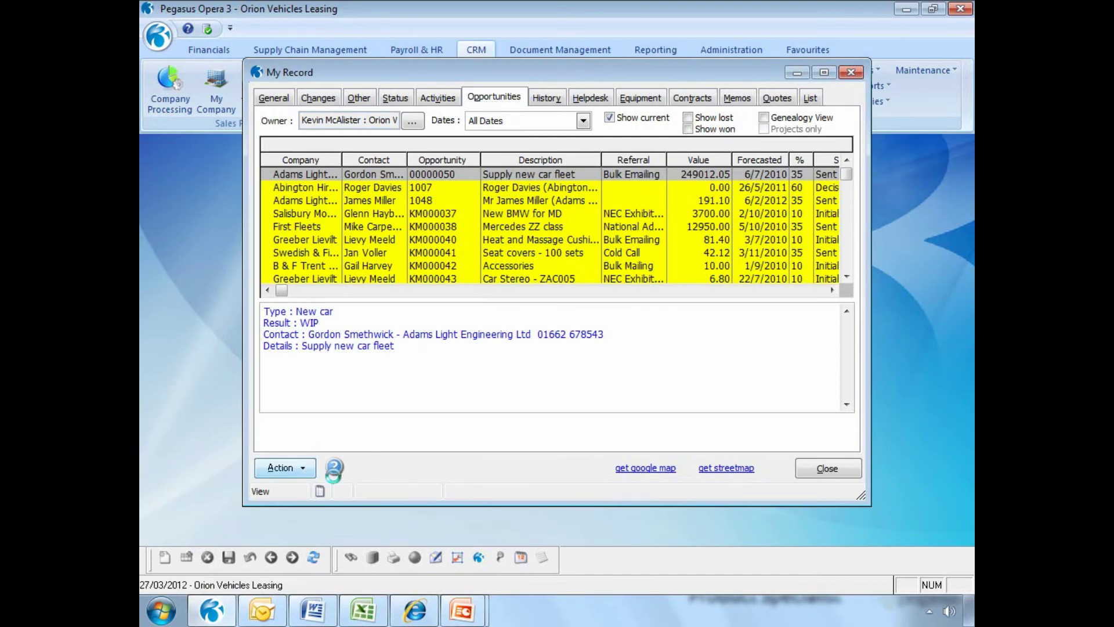
{"action": "type", "text": "har"}
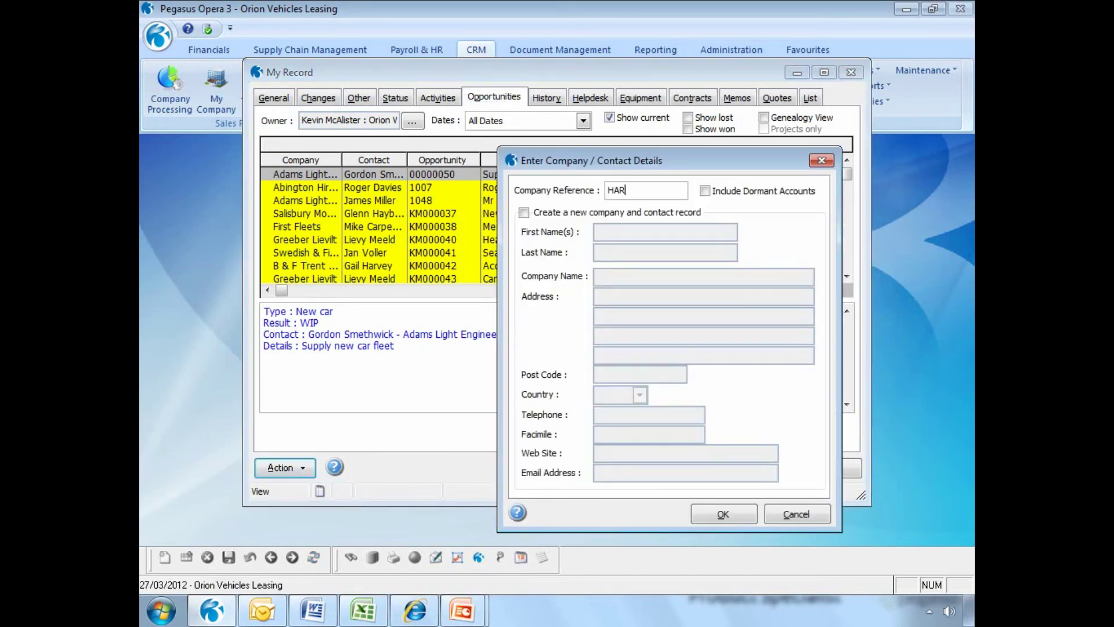
{"action": "key", "text": "Tab"}
{"action": "double_click", "coordinate": [453, 226]}
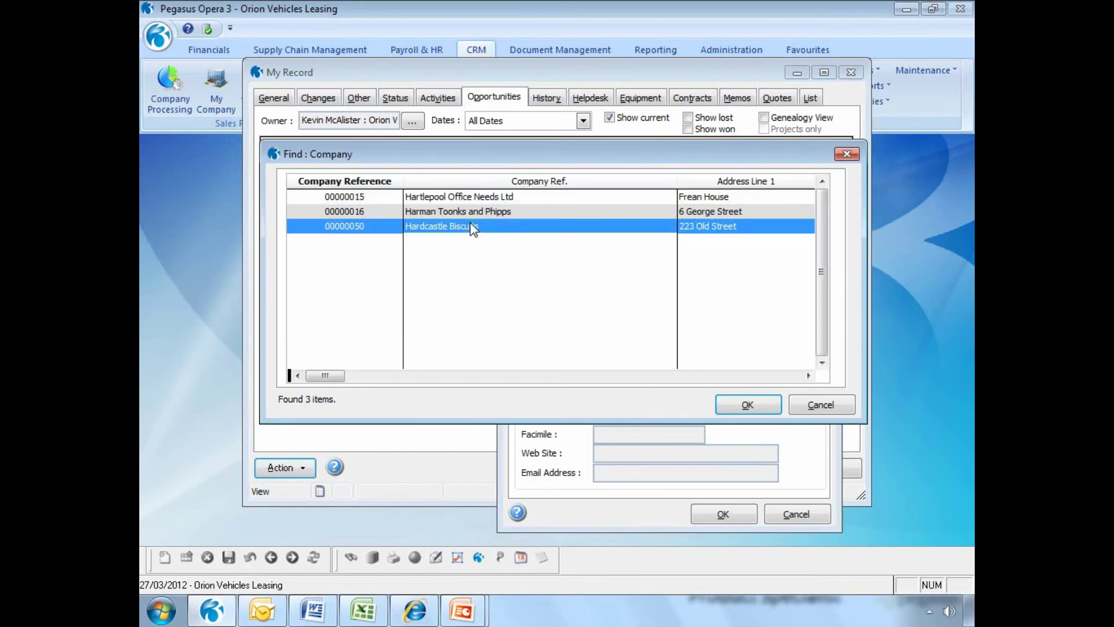
{"action": "left_click", "coordinate": [703, 511]}
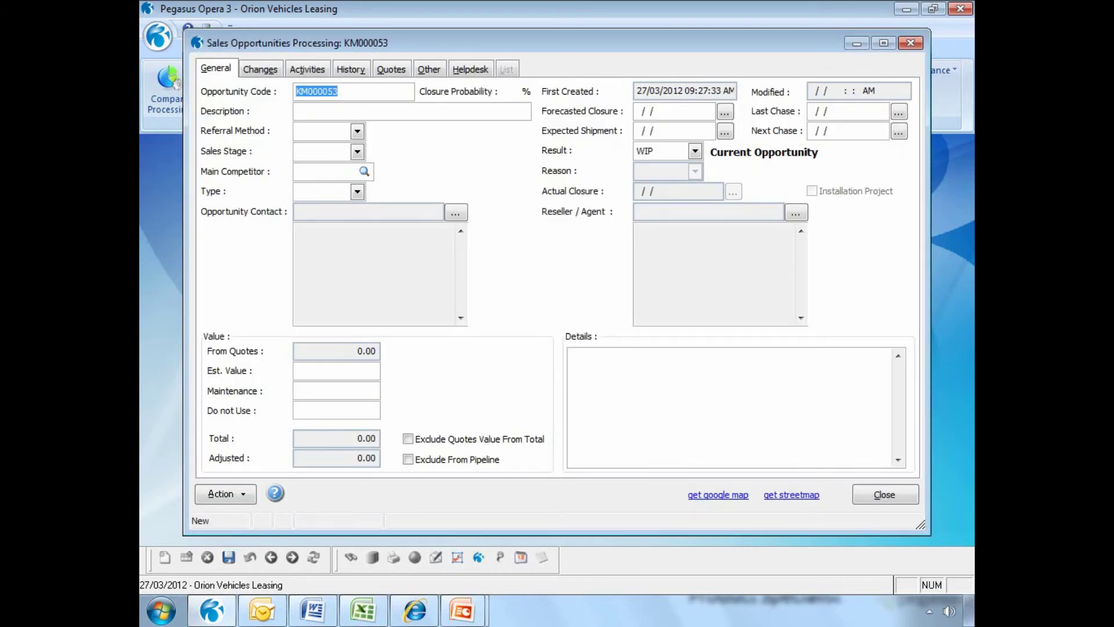
Describe the opportunity as "Is interested in some car accessories" and set its referral method to Marketing Campaign
{"action": "left_click", "coordinate": [403, 111]}
{"action": "type", "text": "Is interested in some car accessories"}
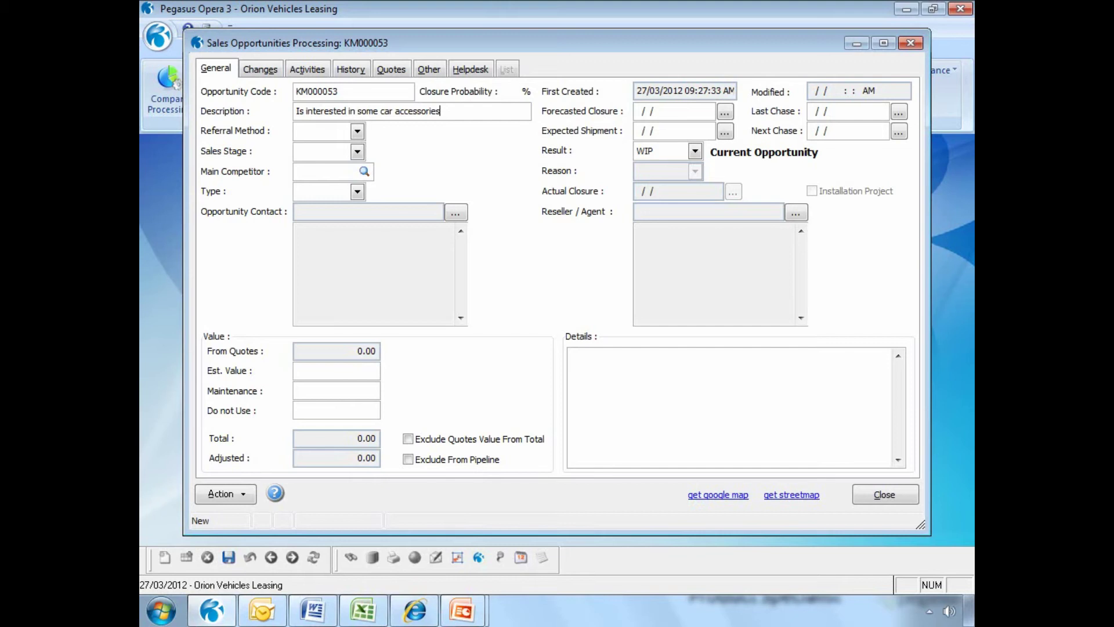
{"action": "left_click", "coordinate": [357, 131]}
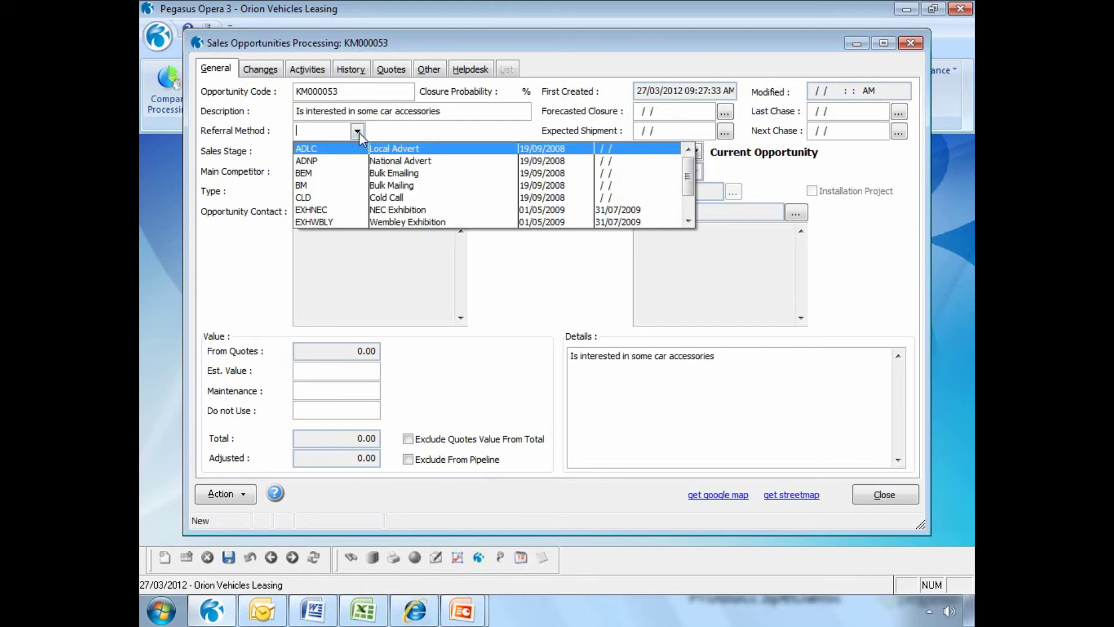
{"action": "scroll", "coordinate": [685, 222], "scroll_direction": "down", "scroll_amount": 1}
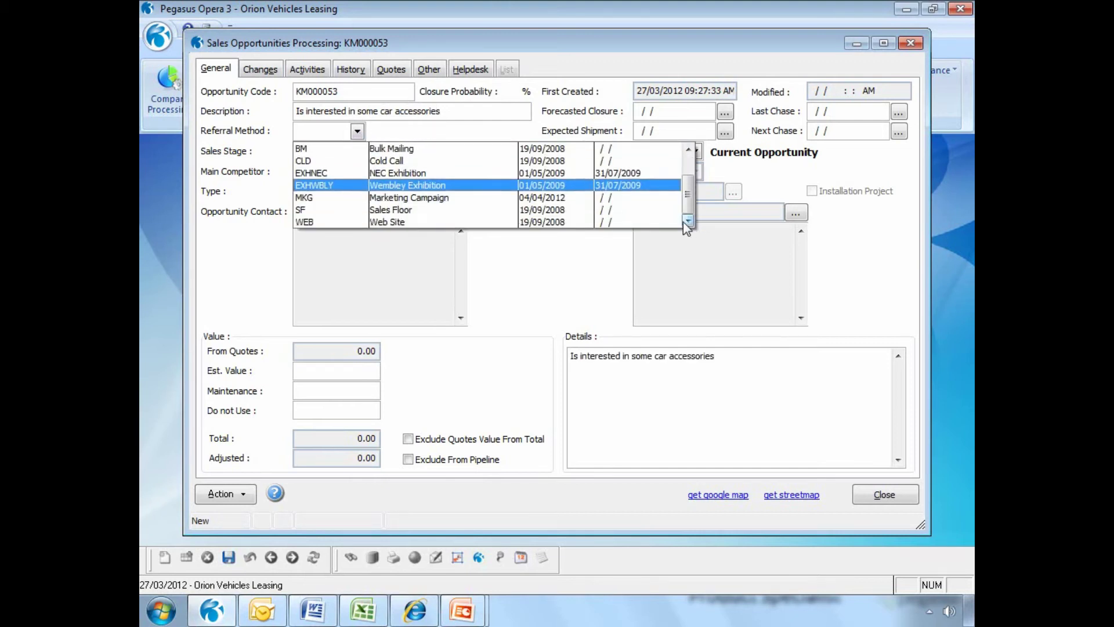
{"action": "left_click", "coordinate": [601, 199]}
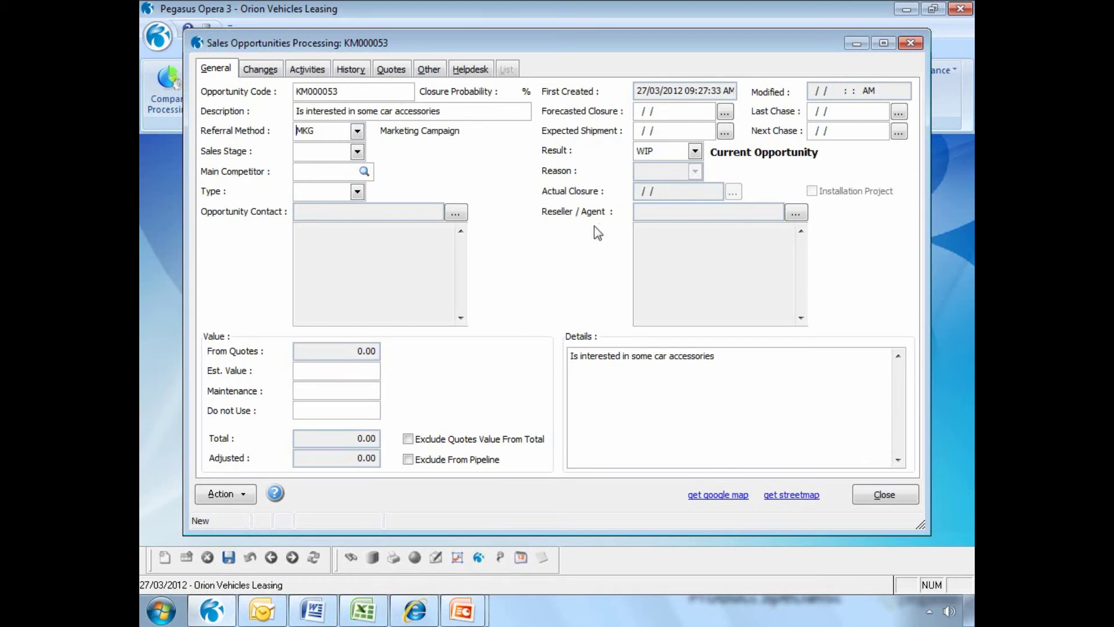
Set the opportunity's sales stage to Sent Quote, main competitor to Apollo Cars and type to Accessories
{"action": "left_click", "coordinate": [357, 150]}
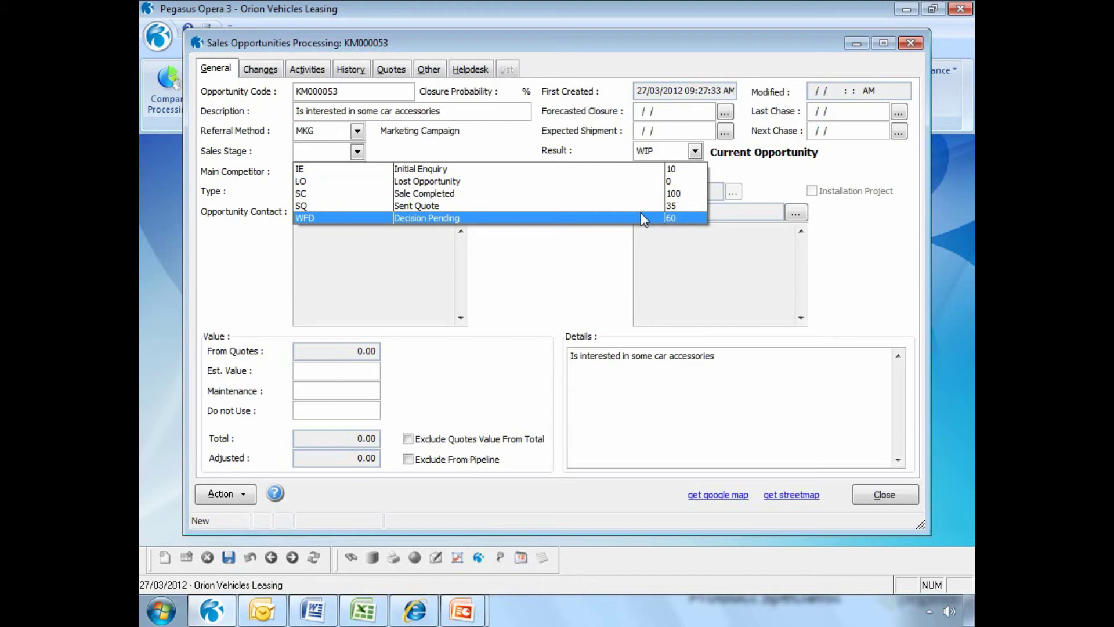
{"action": "left_click", "coordinate": [604, 206]}
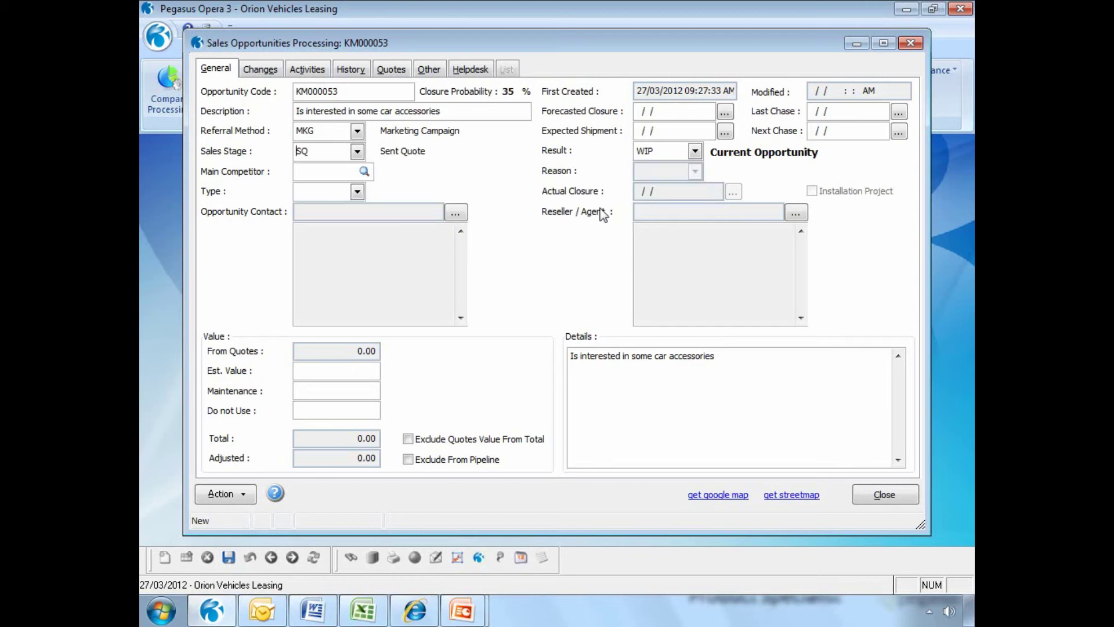
{"action": "left_click", "coordinate": [311, 172]}
{"action": "double_click", "coordinate": [310, 174]}
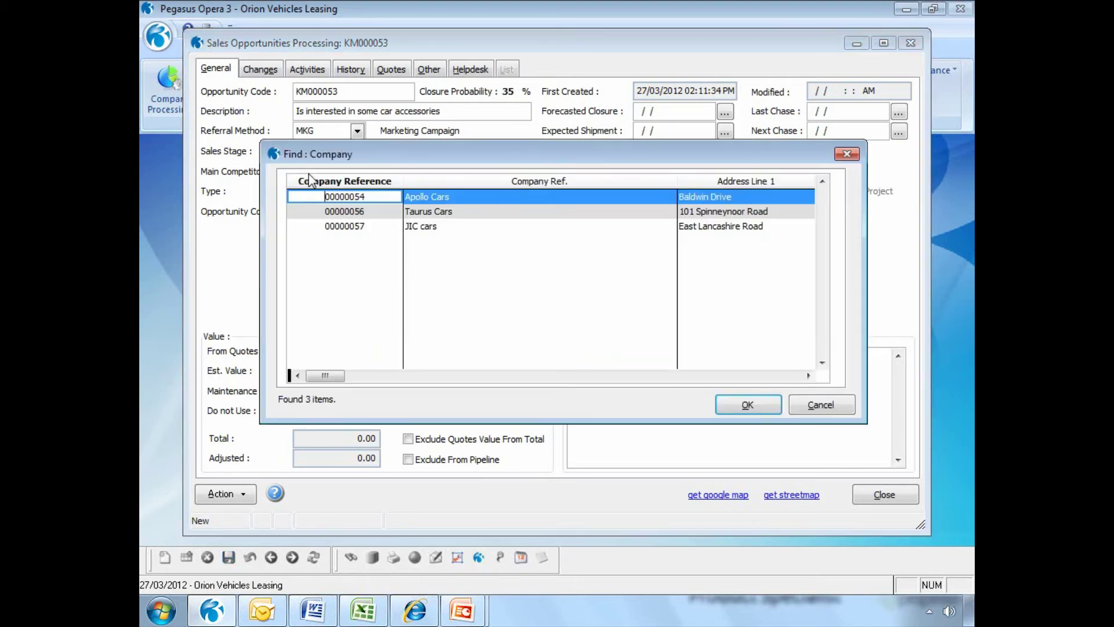
{"action": "double_click", "coordinate": [426, 198]}
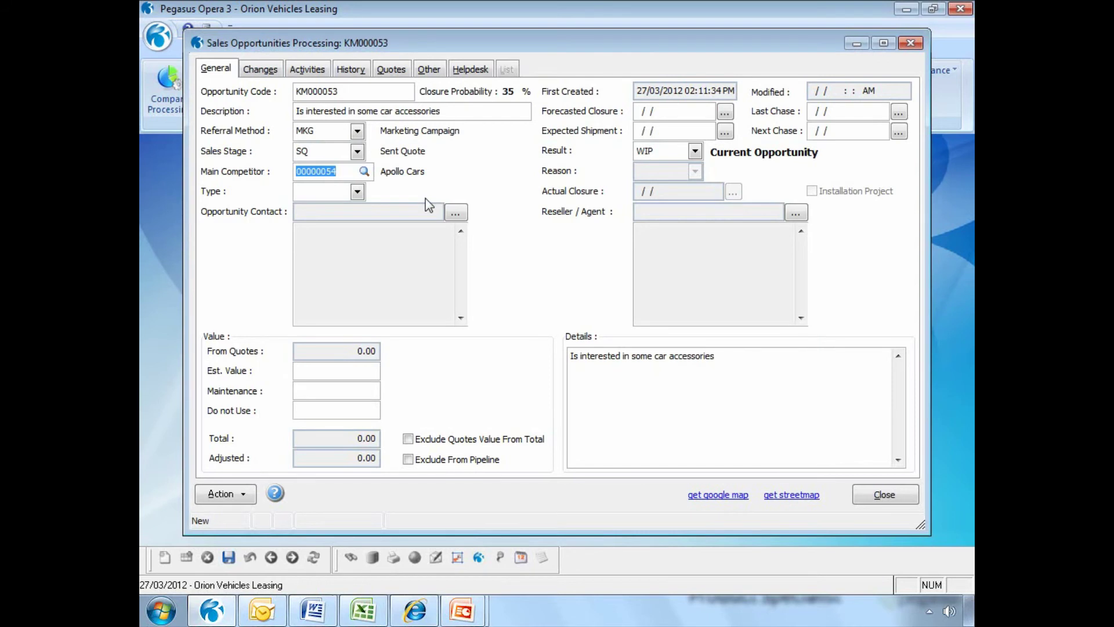
{"action": "left_click", "coordinate": [357, 194]}
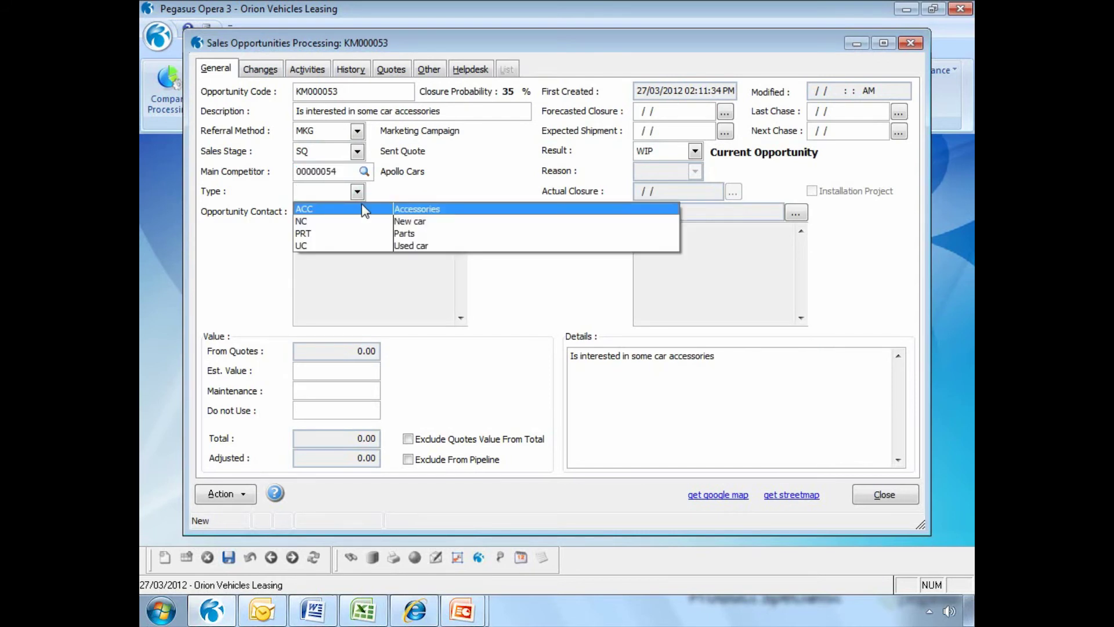
{"action": "left_click", "coordinate": [362, 205]}
Assign the director at the Hardcastle - Bath site as opportunity contact and set the forecasted closure to 11/04/2012
{"action": "left_click", "coordinate": [456, 213]}
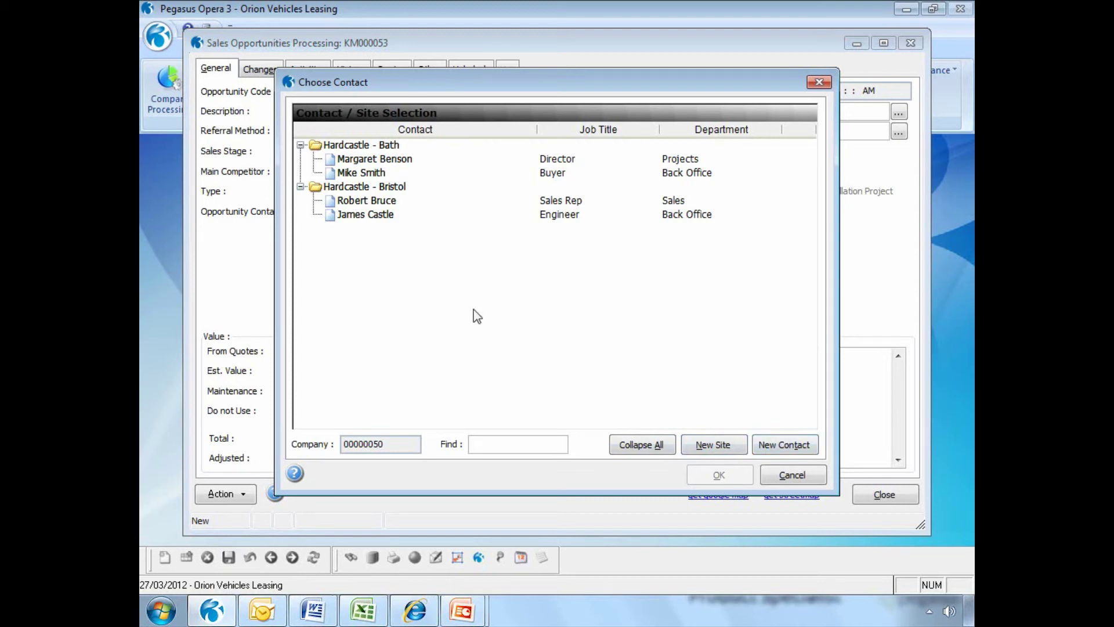
{"action": "double_click", "coordinate": [360, 158]}
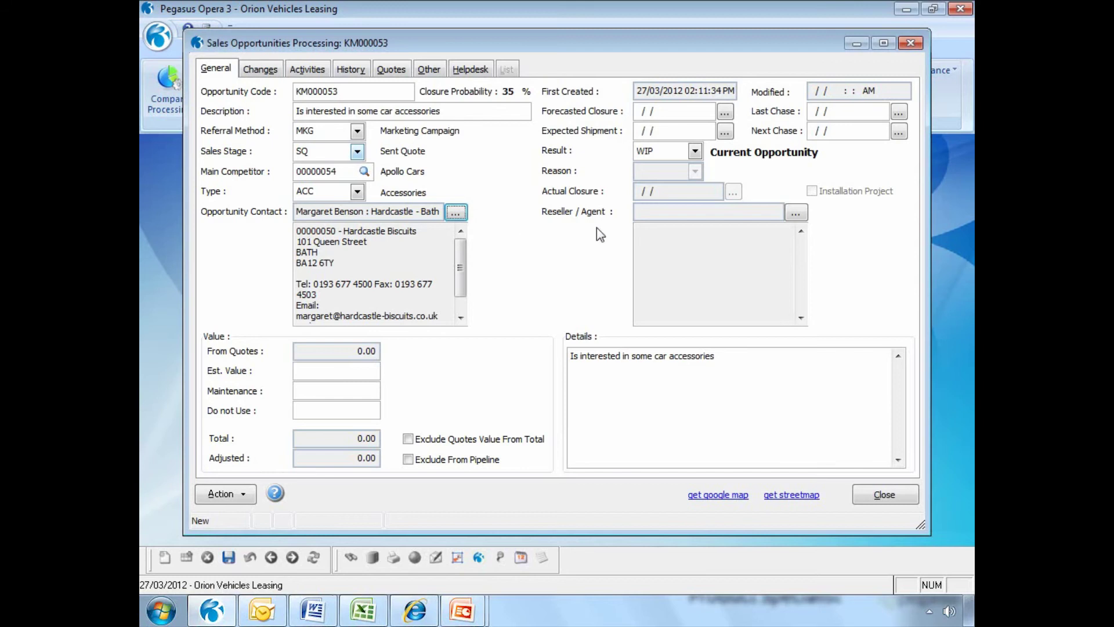
{"action": "left_click", "coordinate": [726, 114]}
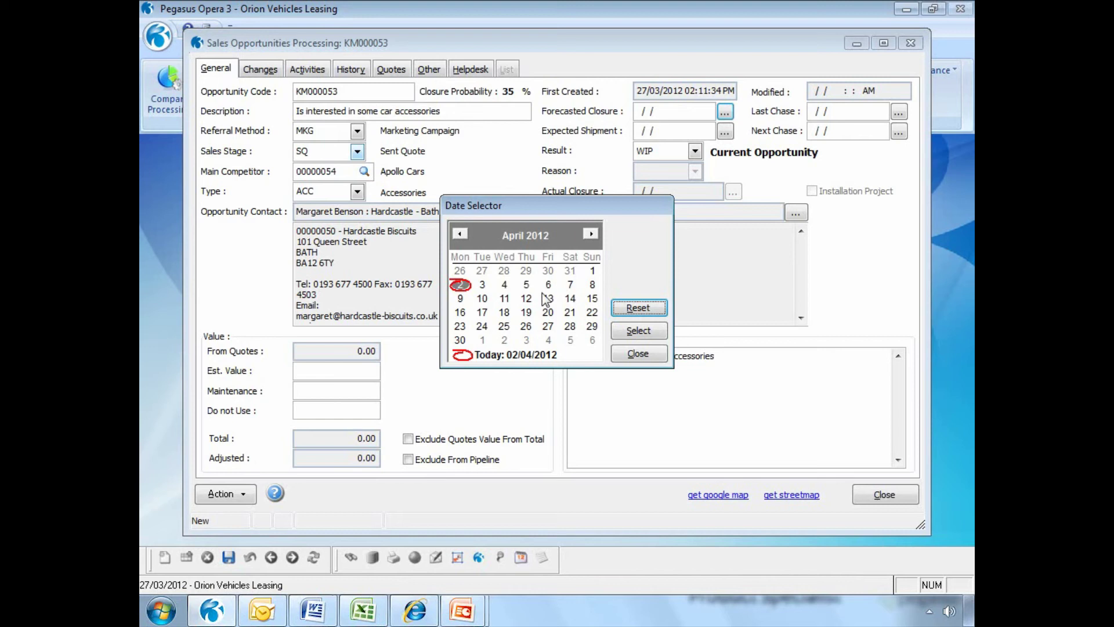
{"action": "double_click", "coordinate": [504, 299]}
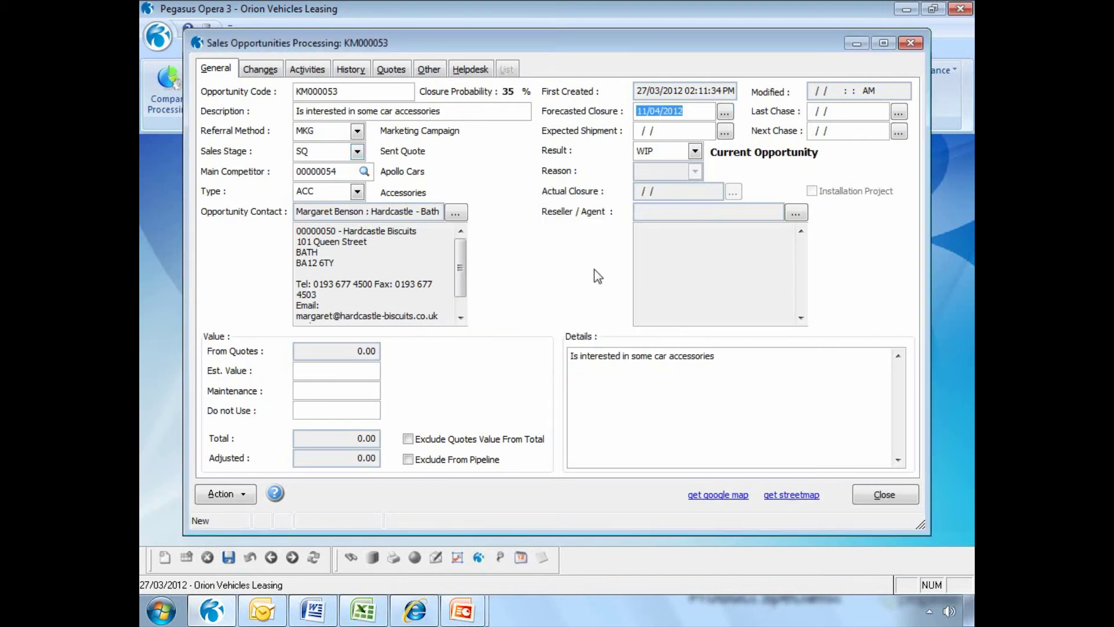
Save the opportunity and close the new follow-up activity without saving it
{"action": "left_click", "coordinate": [228, 557]}
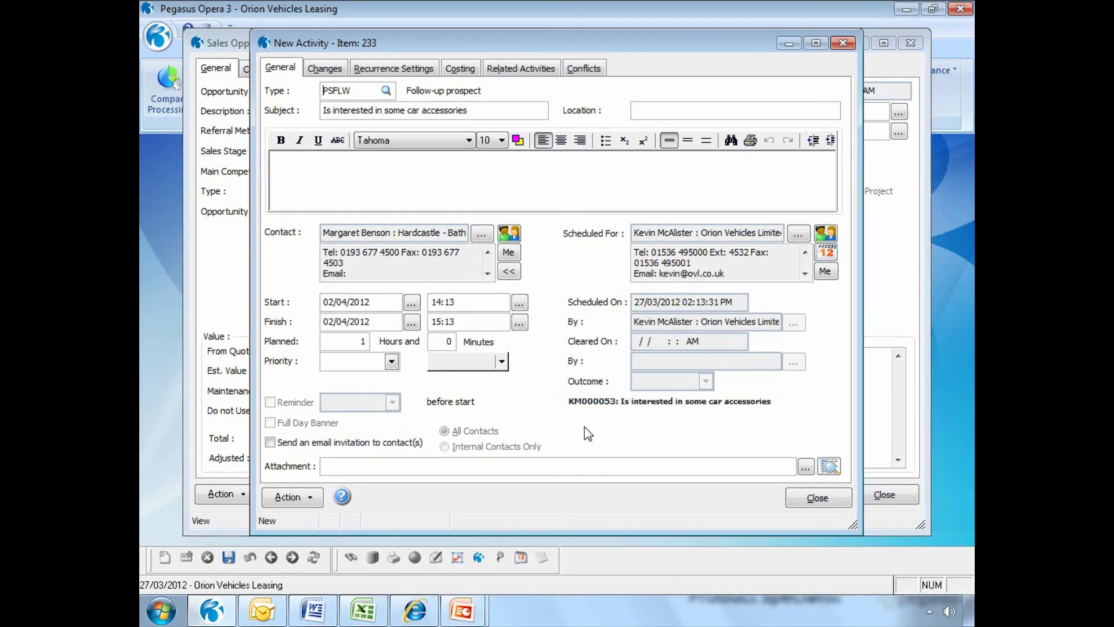
{"action": "left_click", "coordinate": [822, 498]}
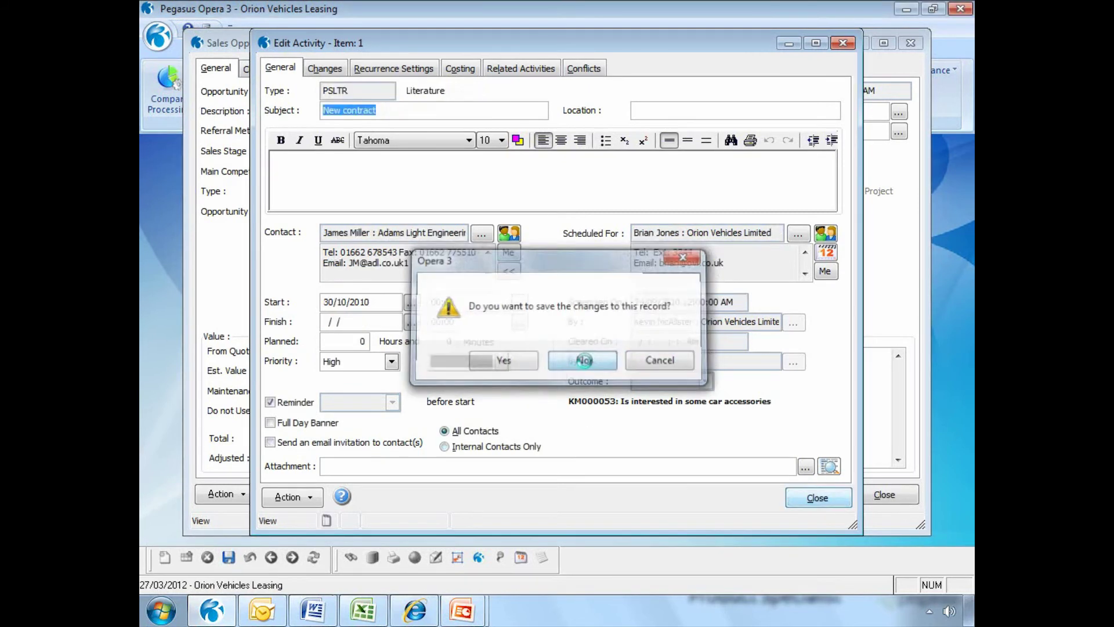
{"action": "left_click", "coordinate": [582, 361]}
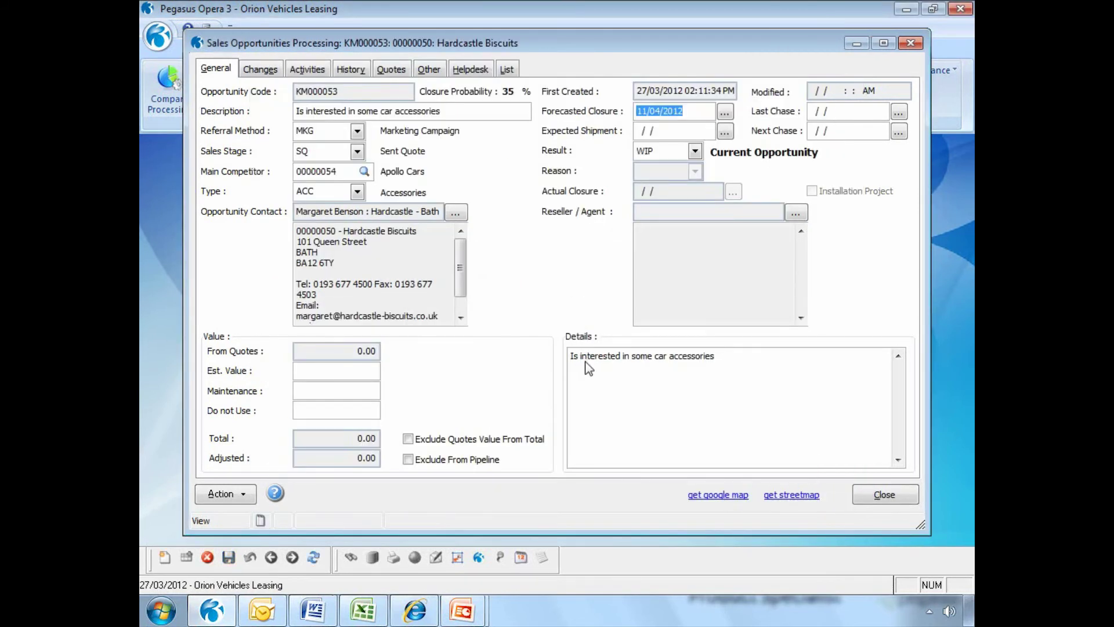
Raise a new quote for the opportunity from the Main Warehouse with customer reference "demo"
{"action": "left_click", "coordinate": [388, 75]}
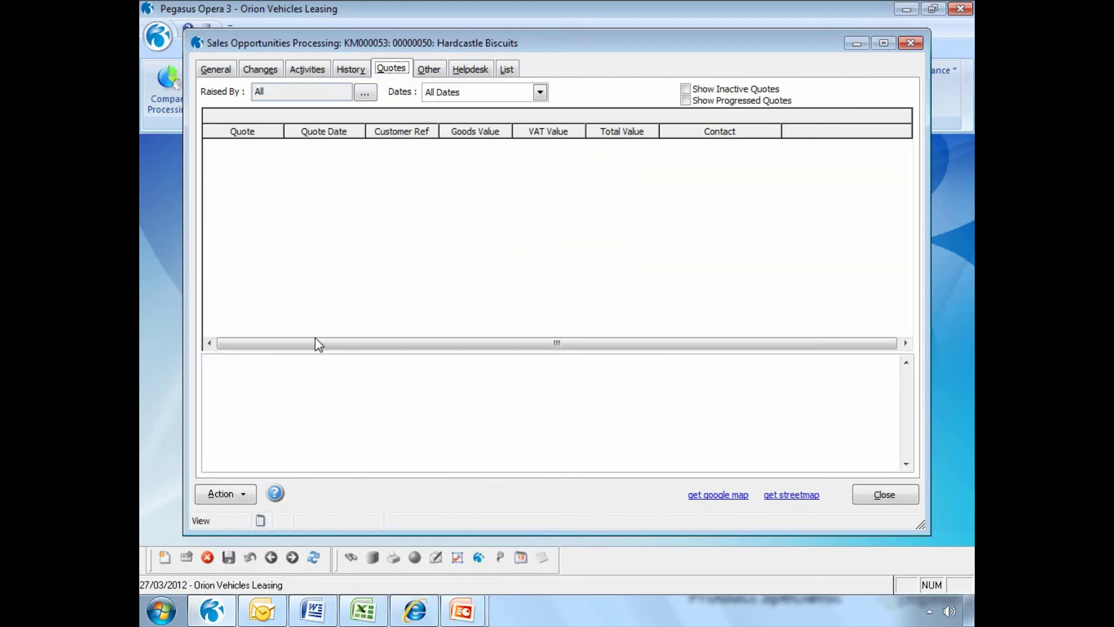
{"action": "left_click", "coordinate": [227, 497]}
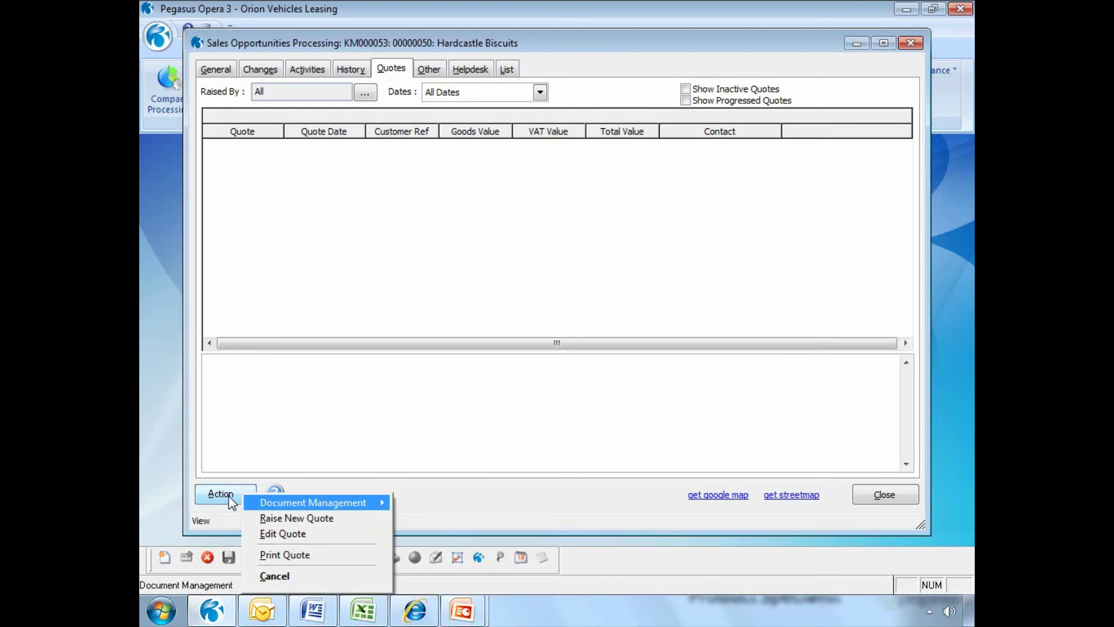
{"action": "left_click", "coordinate": [261, 516]}
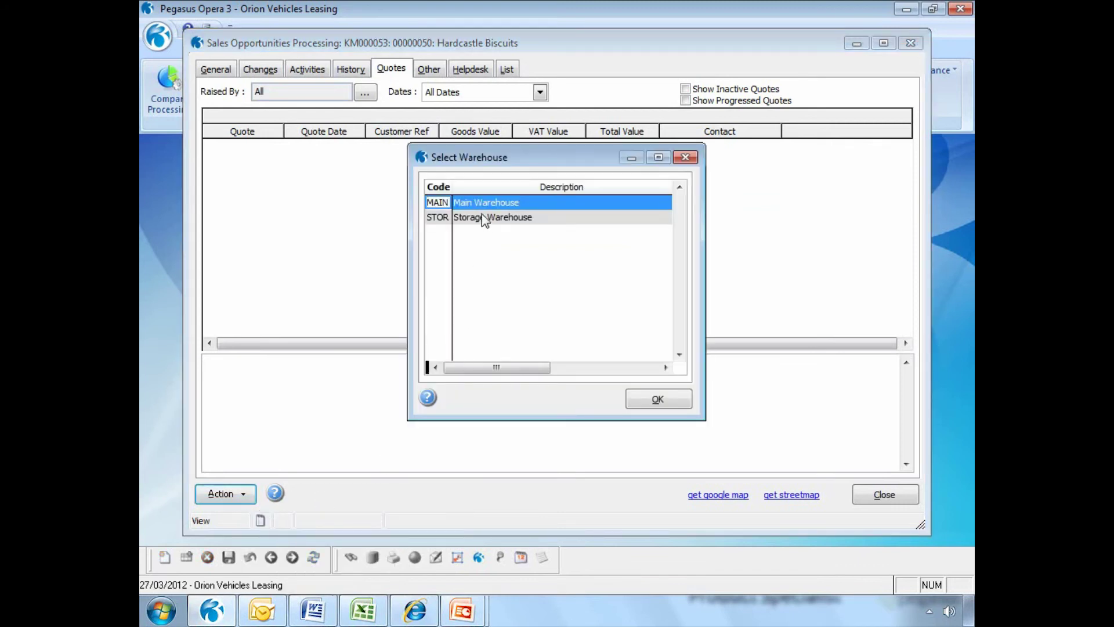
{"action": "left_click", "coordinate": [642, 405]}
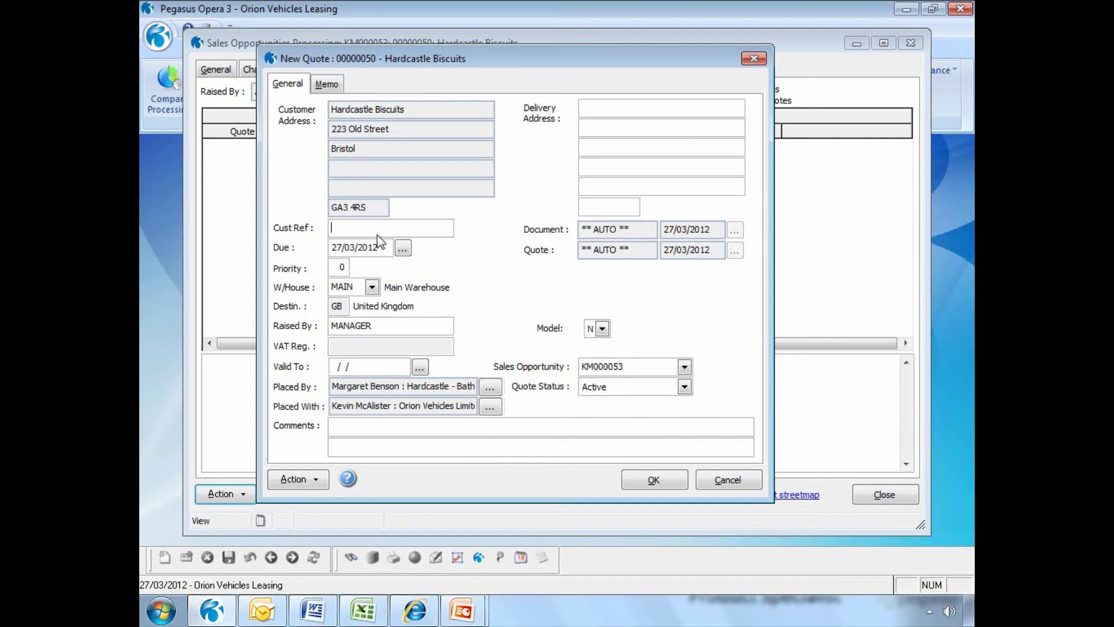
{"action": "type", "text": "demo"}
{"action": "left_click", "coordinate": [643, 479]}
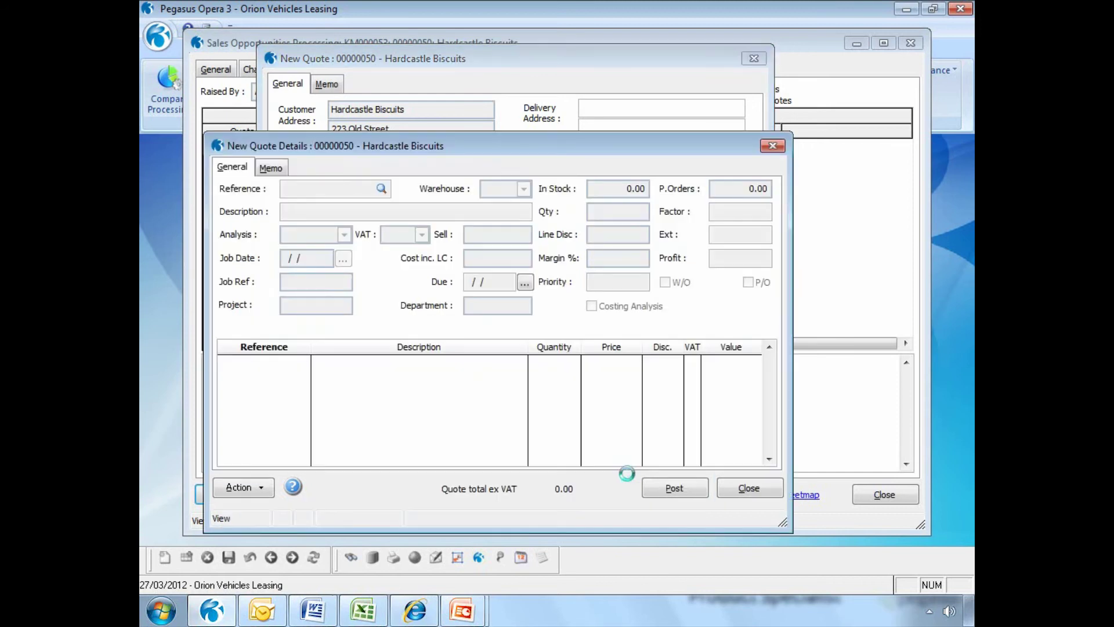
Add a quote line for 40 of stock item CMAT109, Car Mat - Medium, and finish line entry
{"action": "key", "text": "Return"}
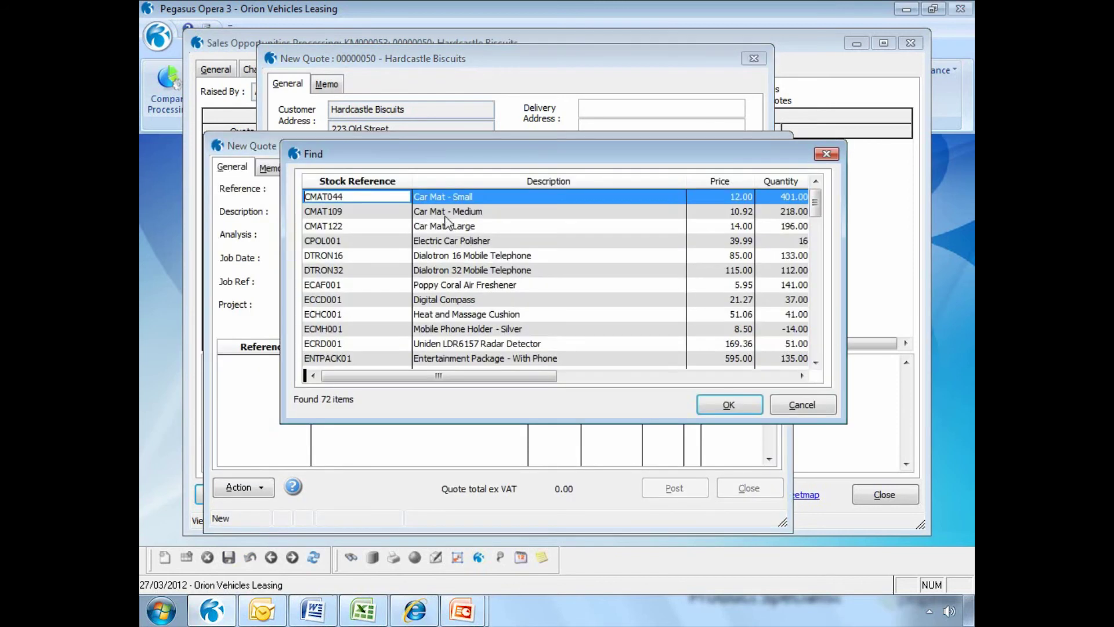
{"action": "key", "text": "Return"}
{"action": "type", "text": "40"}
{"action": "key", "text": "Return"}
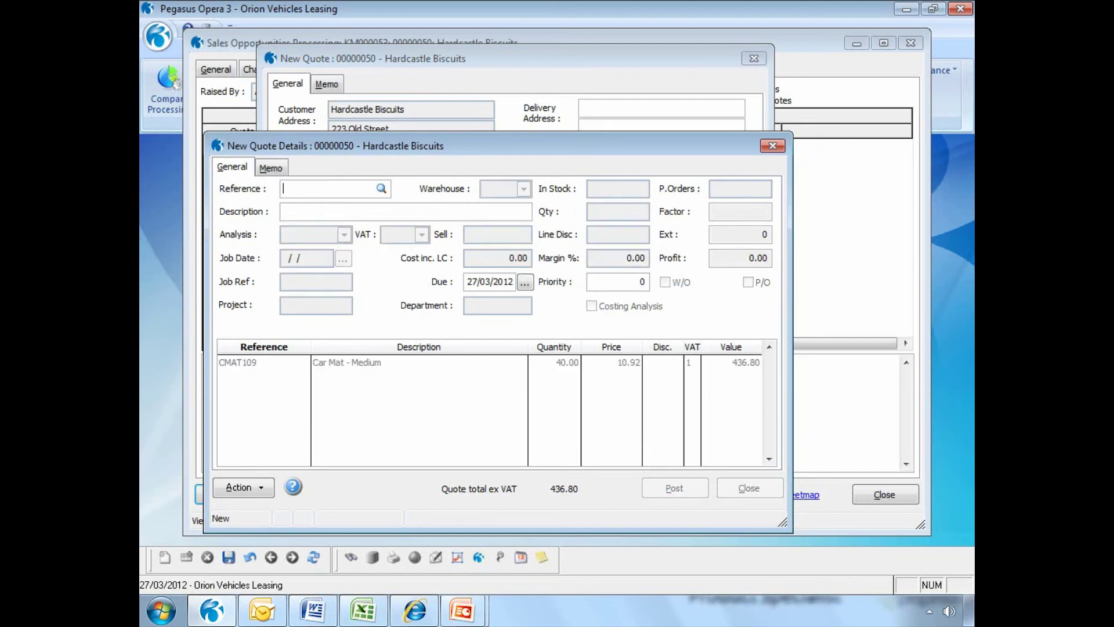
{"action": "left_click", "coordinate": [662, 495]}
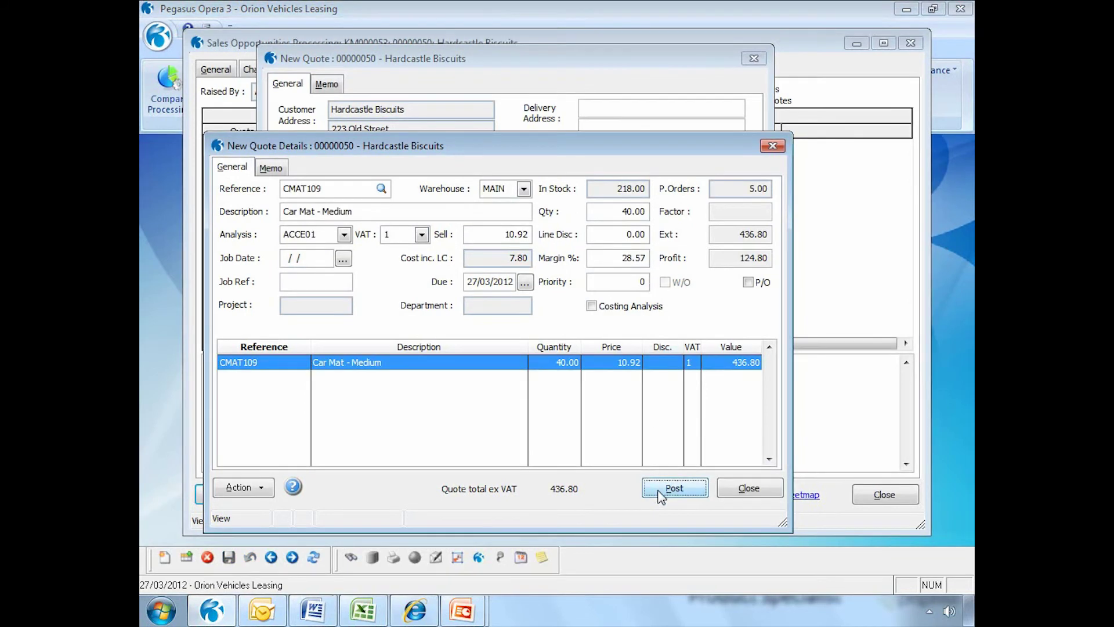
Post the quote and start printing it with the Quotation Cover Letter as covering letter template
{"action": "left_click", "coordinate": [601, 364]}
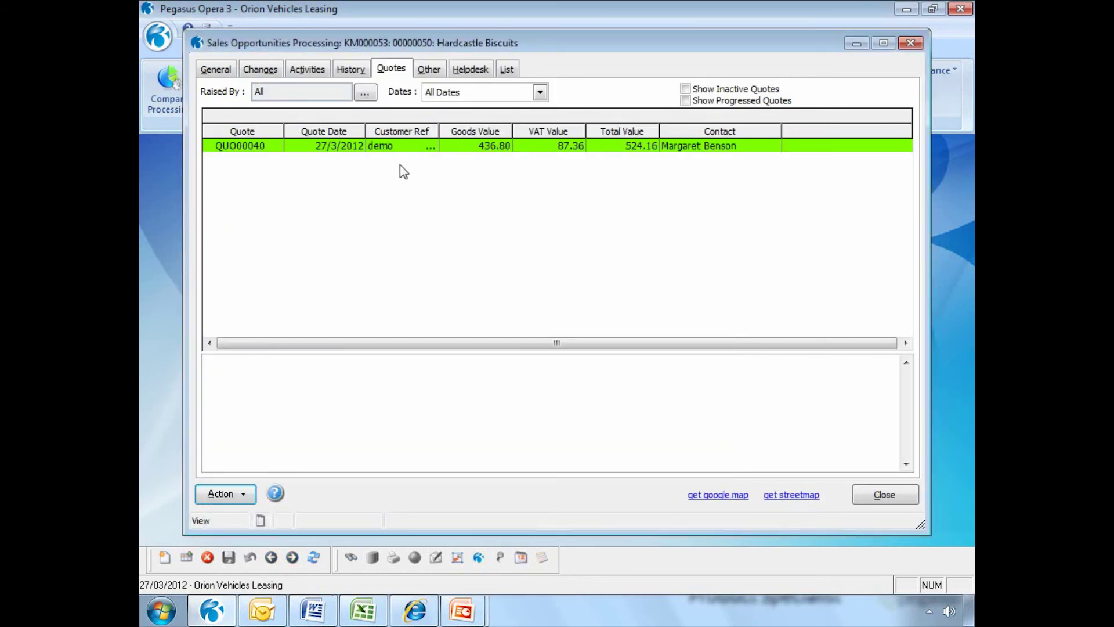
{"action": "left_click", "coordinate": [399, 149]}
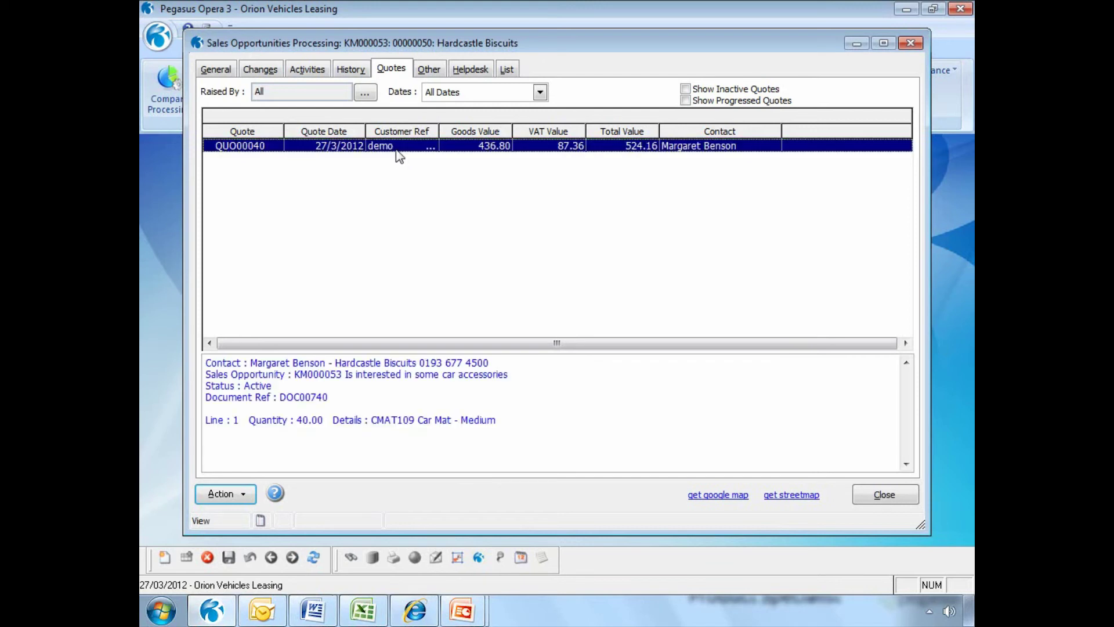
{"action": "left_click", "coordinate": [249, 497]}
{"action": "mouse_move", "coordinate": [250, 498]}
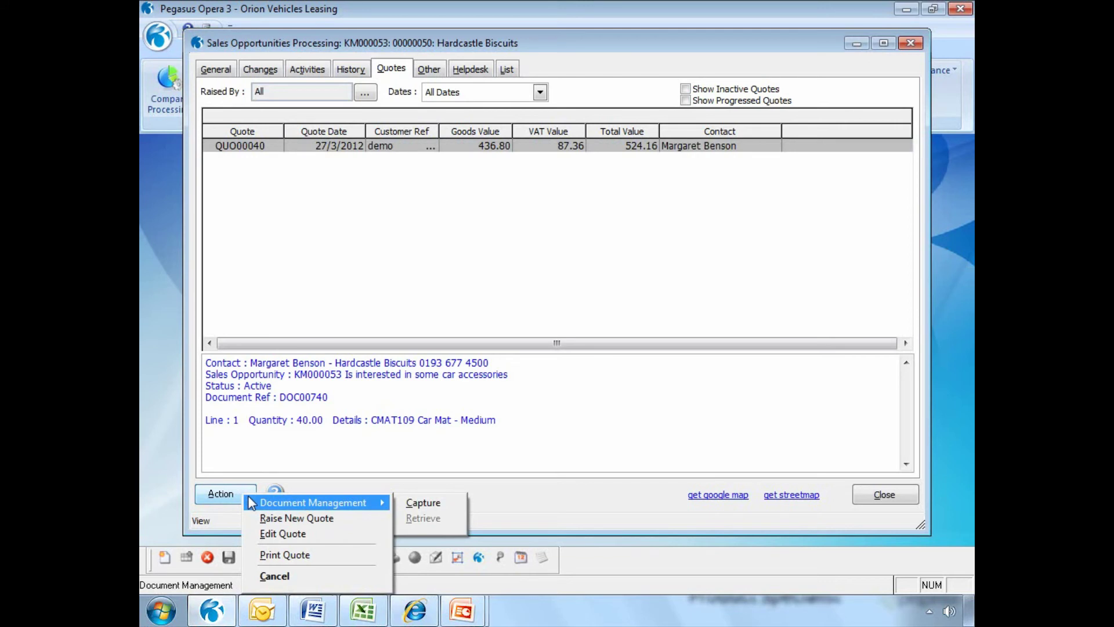
{"action": "left_click", "coordinate": [286, 556]}
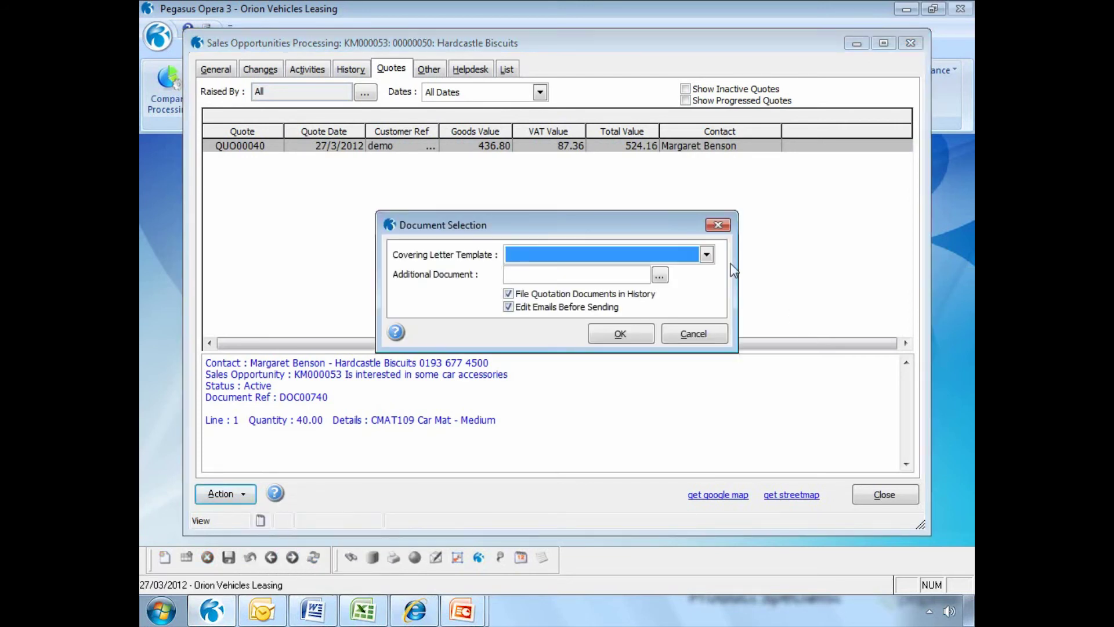
{"action": "left_click", "coordinate": [707, 256]}
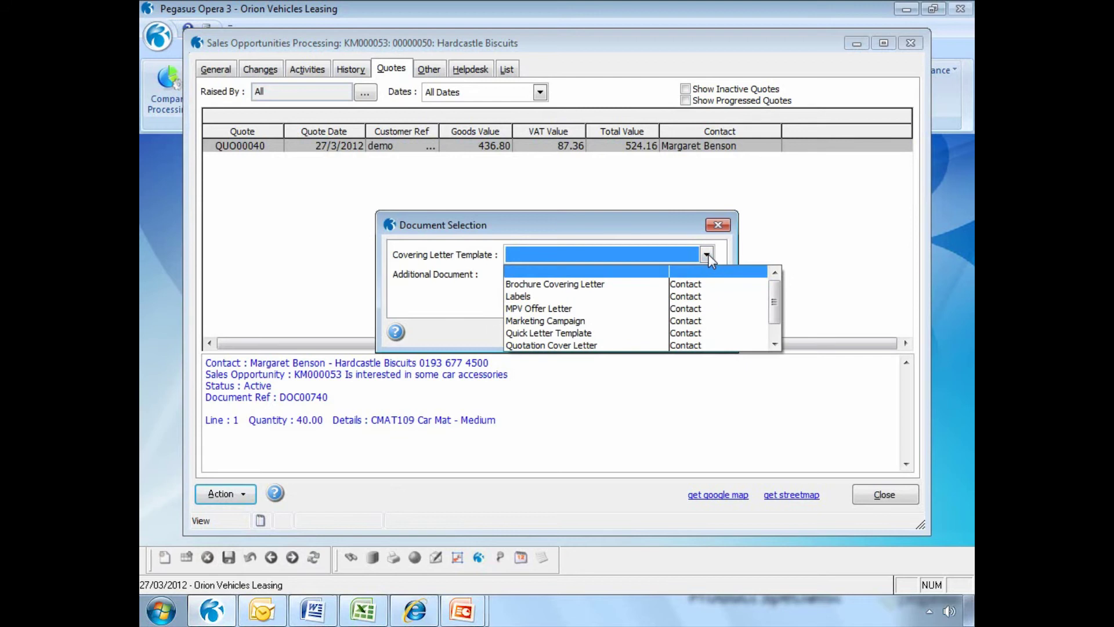
{"action": "left_click", "coordinate": [708, 346]}
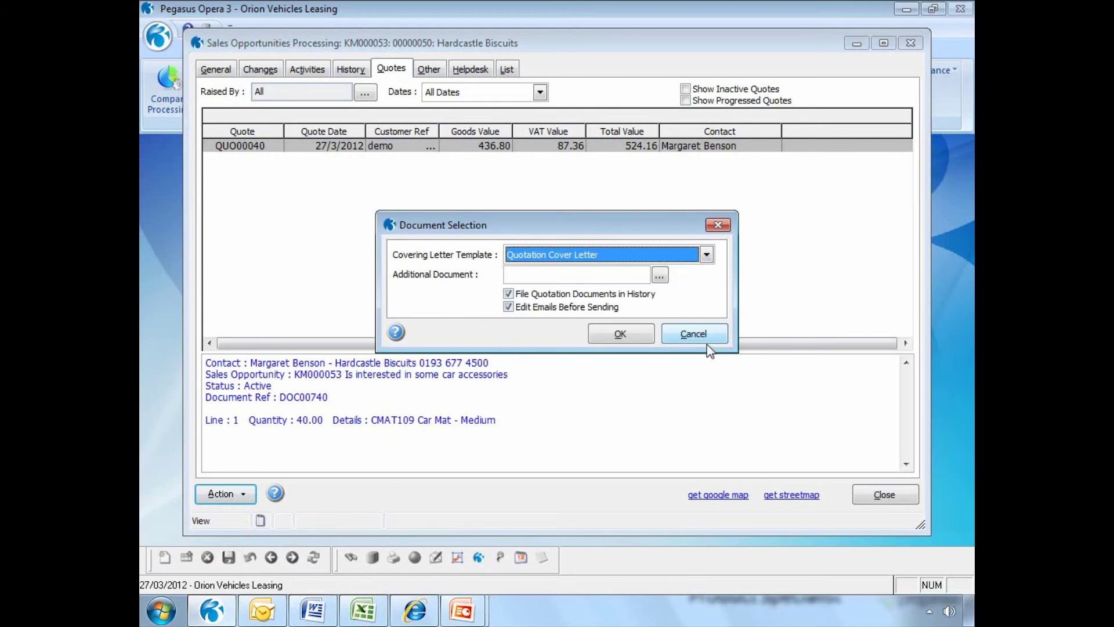
Add "t and c.docx" from the desktop's example documents folder as additional document and publish the quote to screen
{"action": "left_click", "coordinate": [660, 276]}
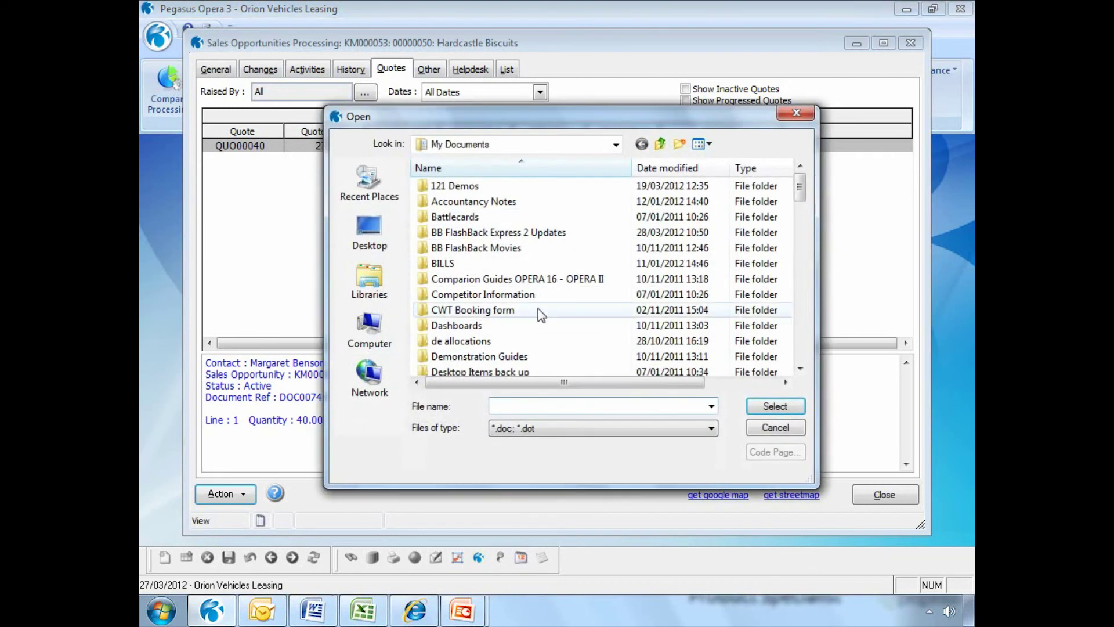
{"action": "left_click", "coordinate": [370, 232]}
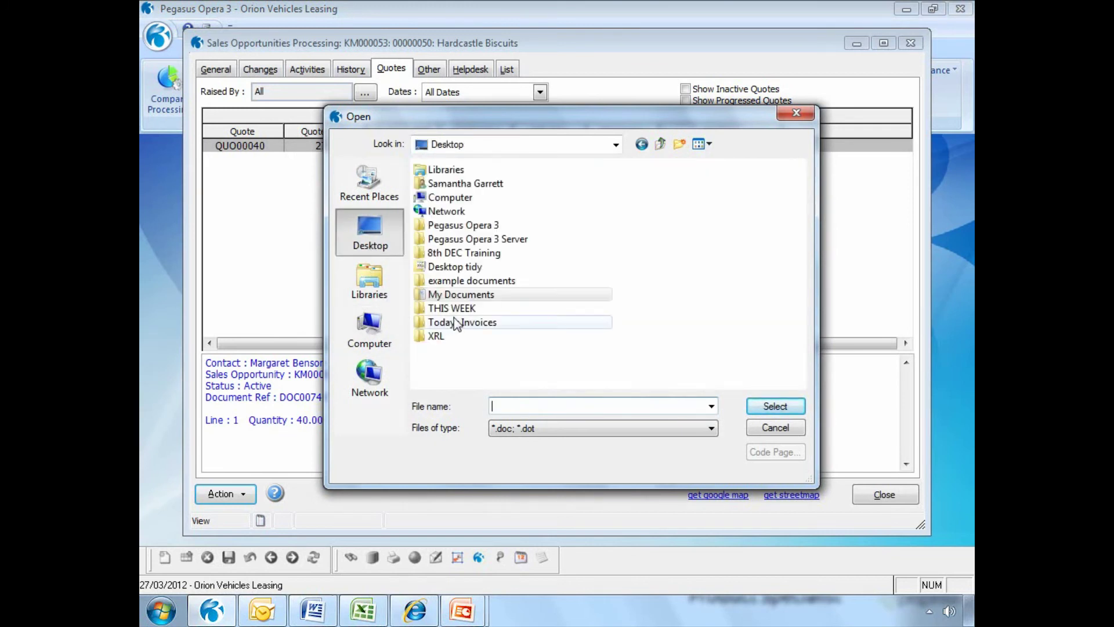
{"action": "double_click", "coordinate": [460, 281]}
{"action": "double_click", "coordinate": [539, 209]}
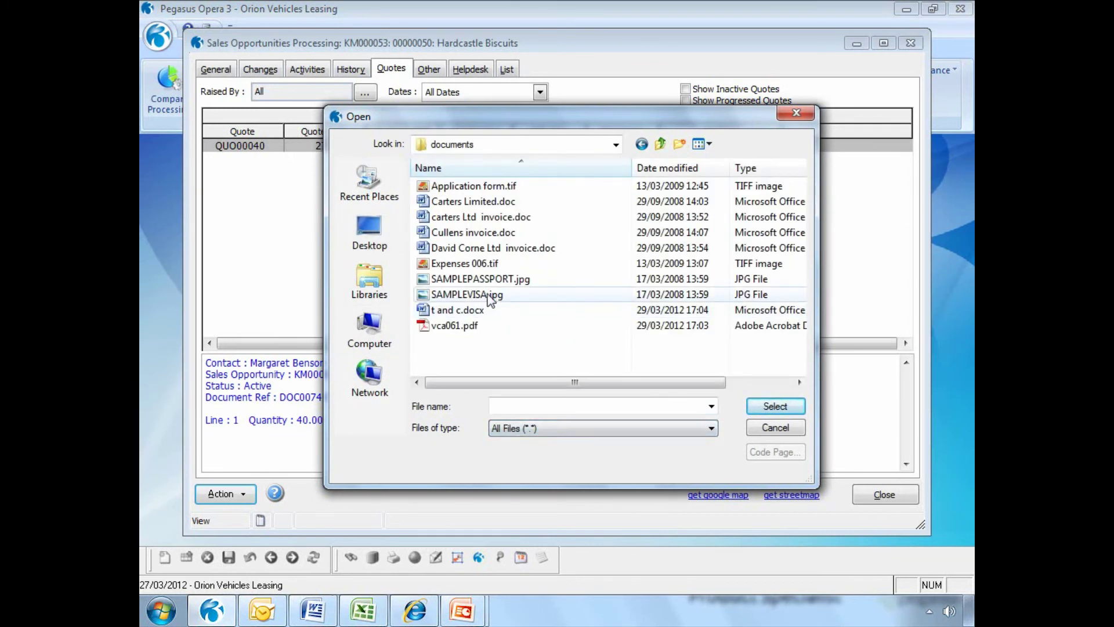
{"action": "double_click", "coordinate": [469, 313]}
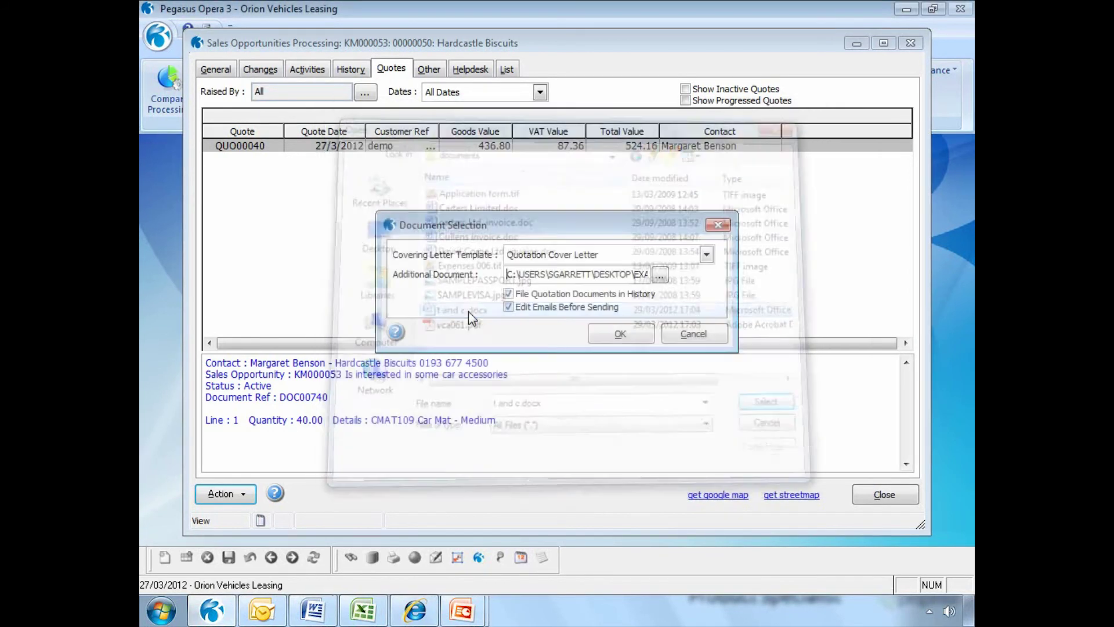
{"action": "left_click", "coordinate": [620, 333]}
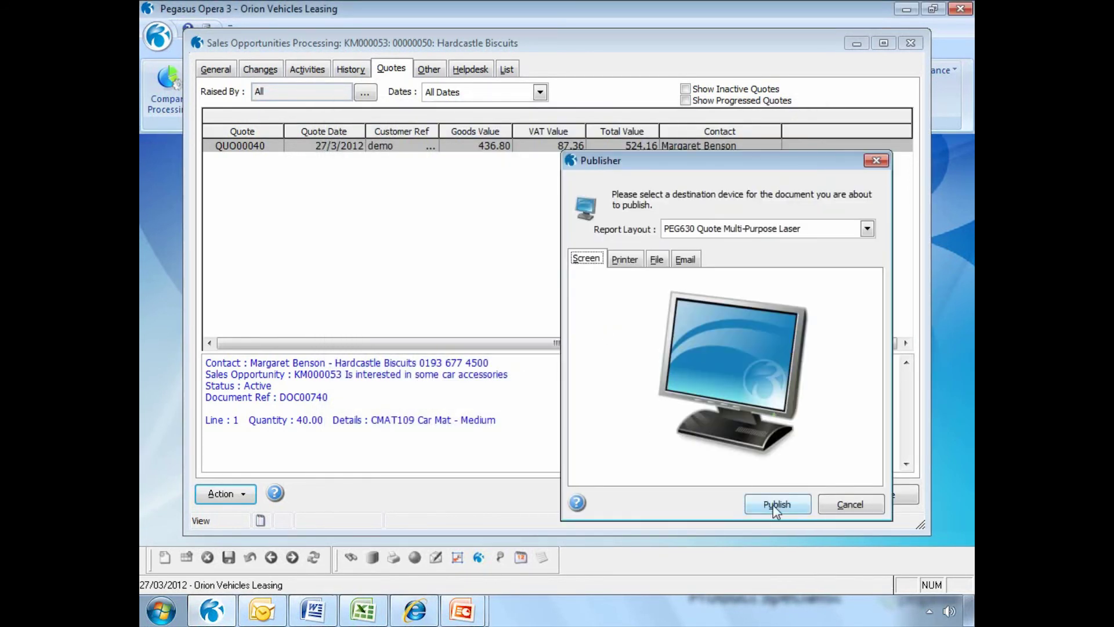
{"action": "left_click", "coordinate": [776, 506]}
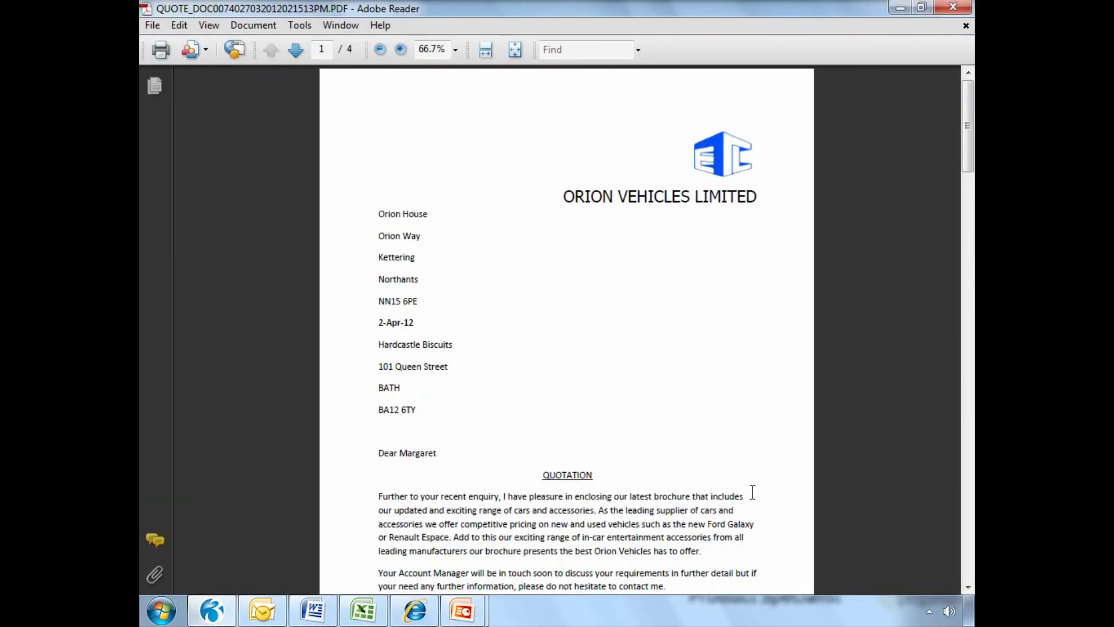
Read through the published quotation PDF from the covering letter to its last page and close it
{"action": "scroll", "coordinate": [751, 493], "scroll_direction": "down", "scroll_amount": 15}
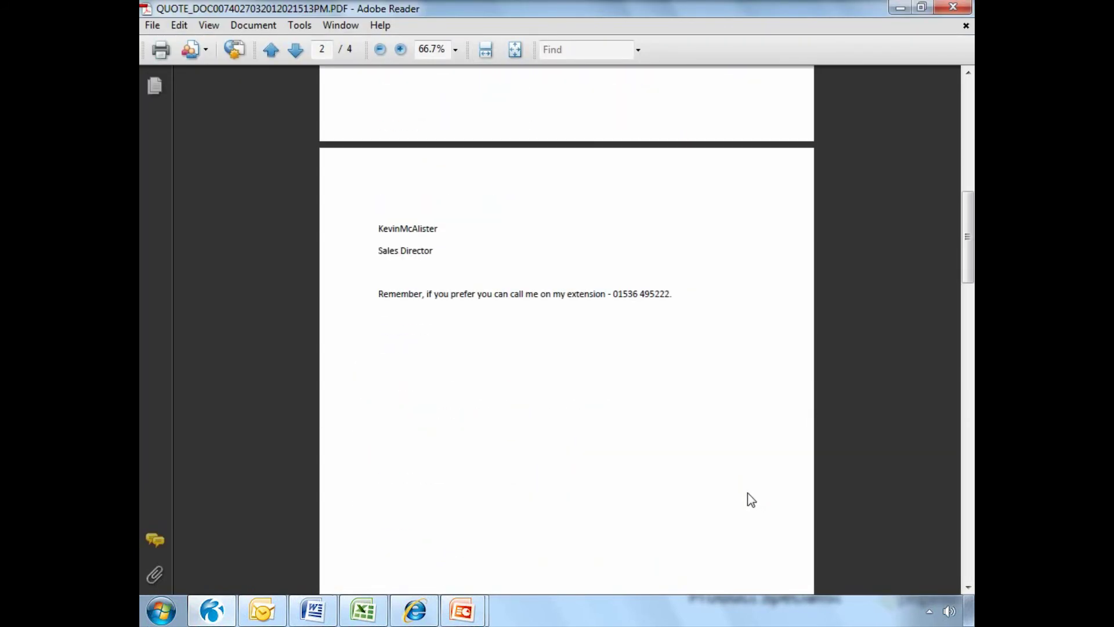
{"action": "scroll", "coordinate": [749, 496], "scroll_direction": "down", "scroll_amount": 6}
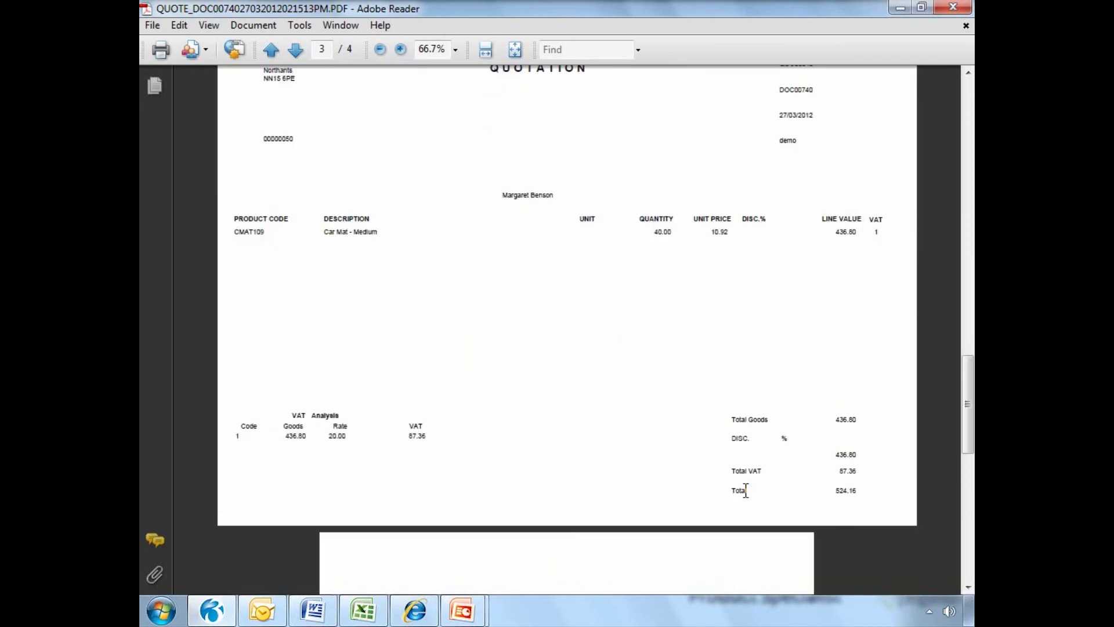
{"action": "scroll", "coordinate": [746, 491], "scroll_direction": "up", "scroll_amount": 1}
{"action": "scroll", "coordinate": [746, 492], "scroll_direction": "down", "scroll_amount": 11}
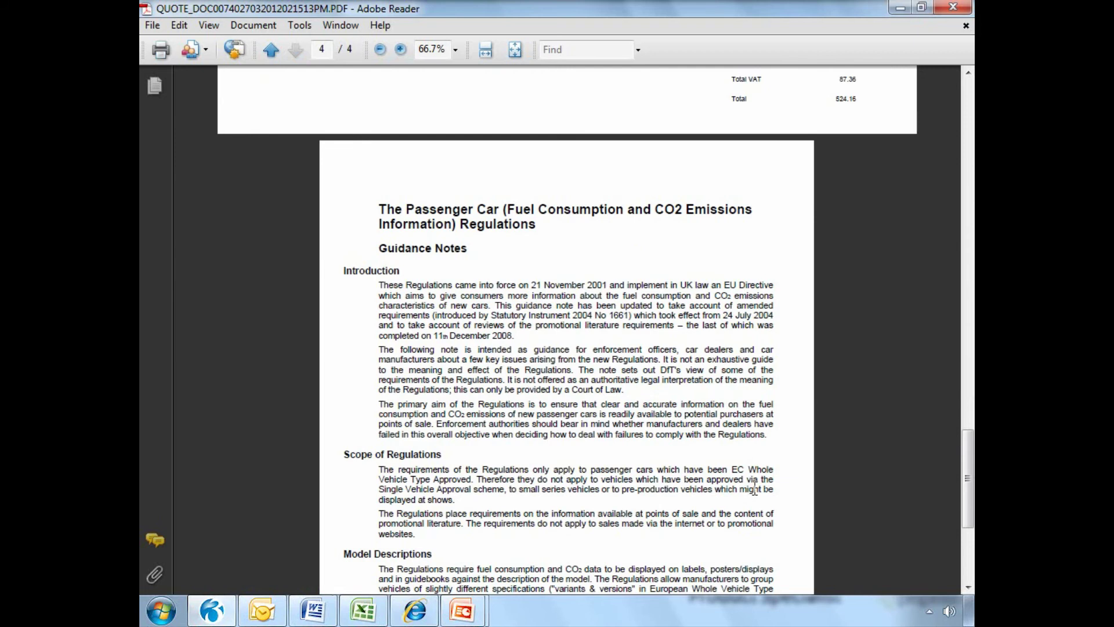
{"action": "left_click", "coordinate": [953, 7]}
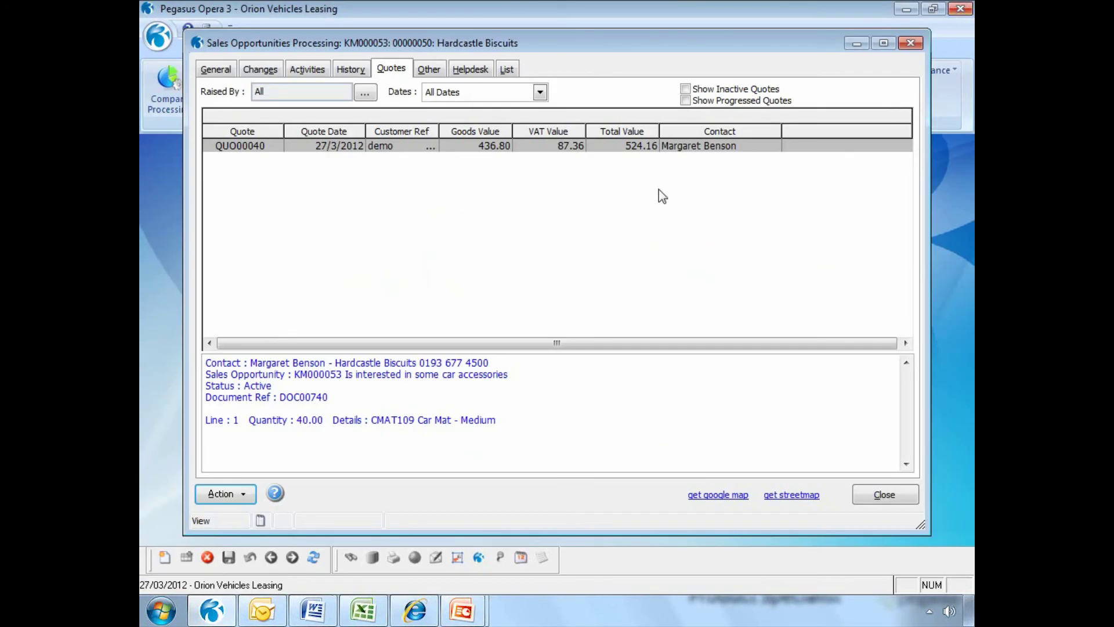
Review the opportunity's closure probability and value fields, its activities and its helpdesk calls
{"action": "left_click", "coordinate": [216, 69]}
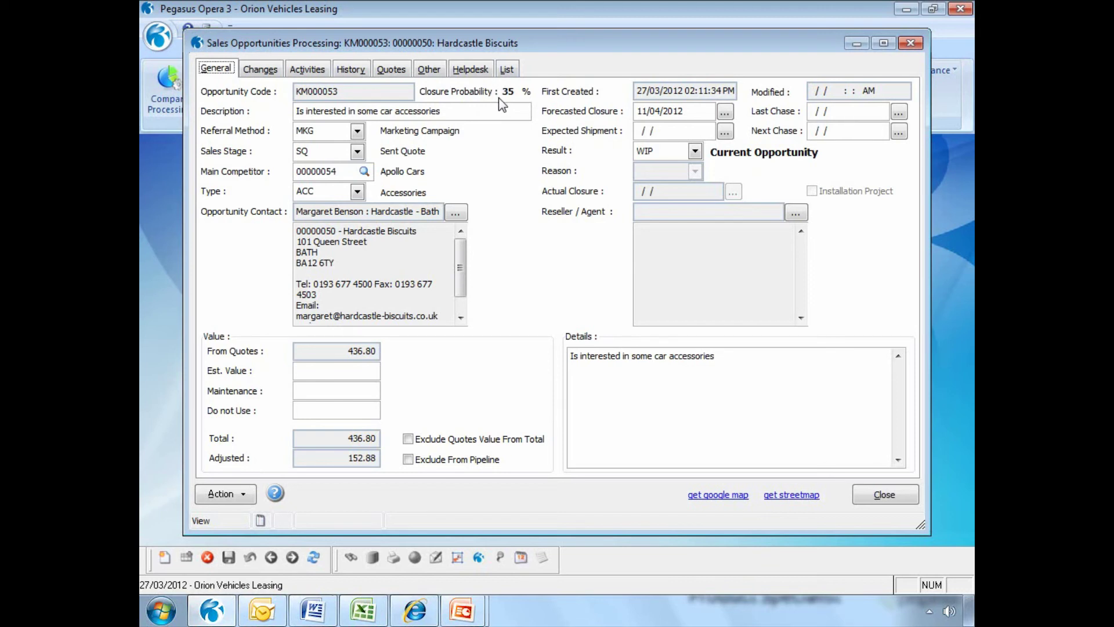
{"action": "left_click", "coordinate": [331, 370]}
{"action": "left_click", "coordinate": [328, 390]}
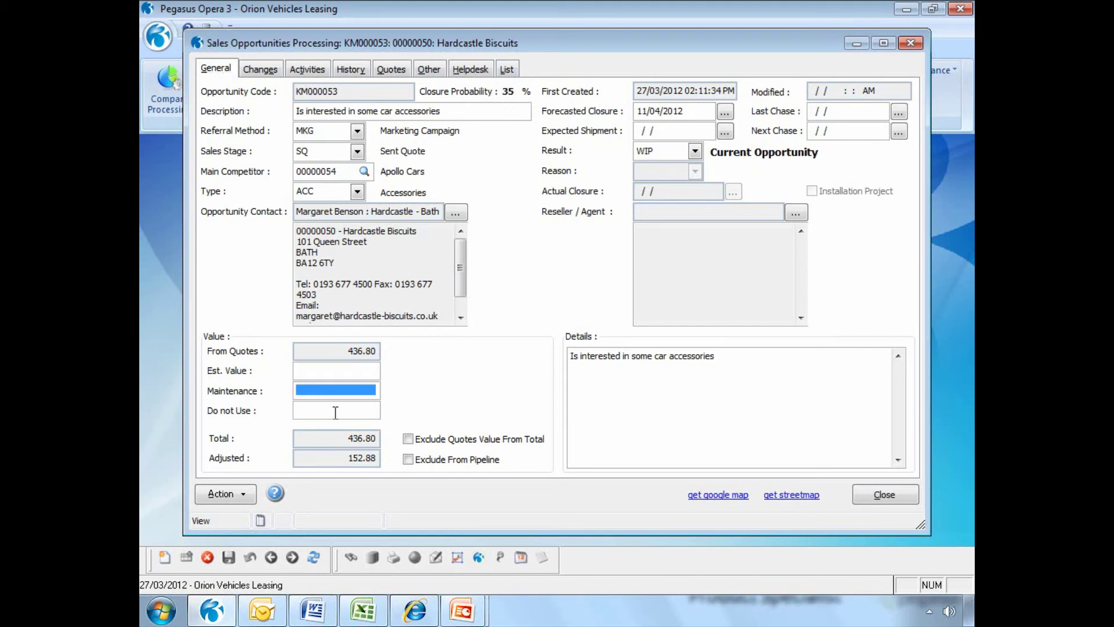
{"action": "left_click", "coordinate": [332, 412]}
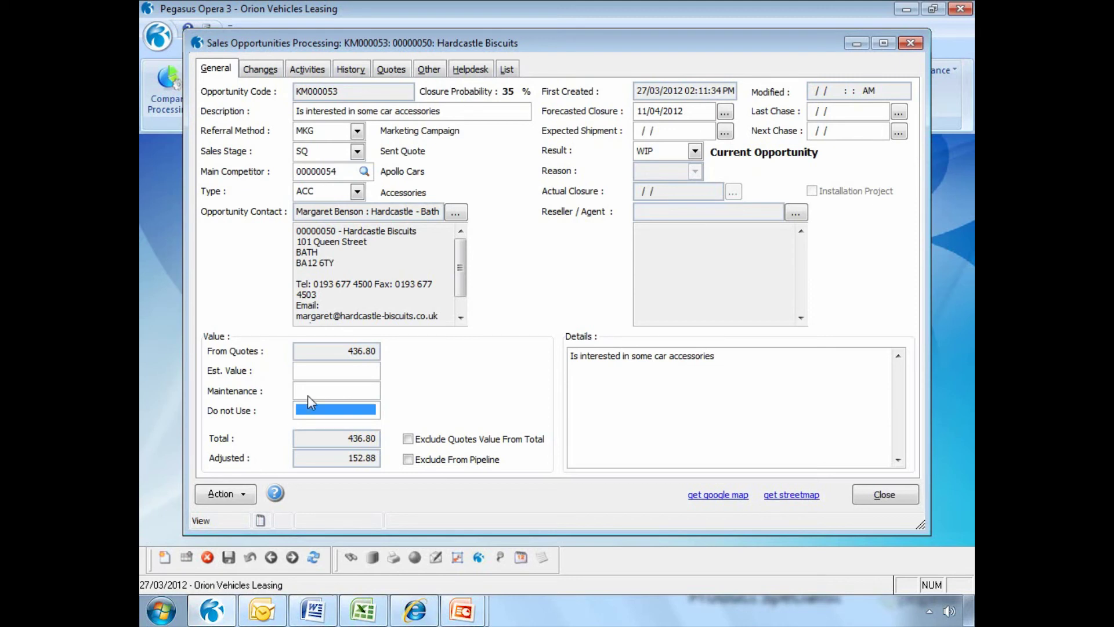
{"action": "left_click", "coordinate": [355, 82]}
{"action": "left_click", "coordinate": [319, 72]}
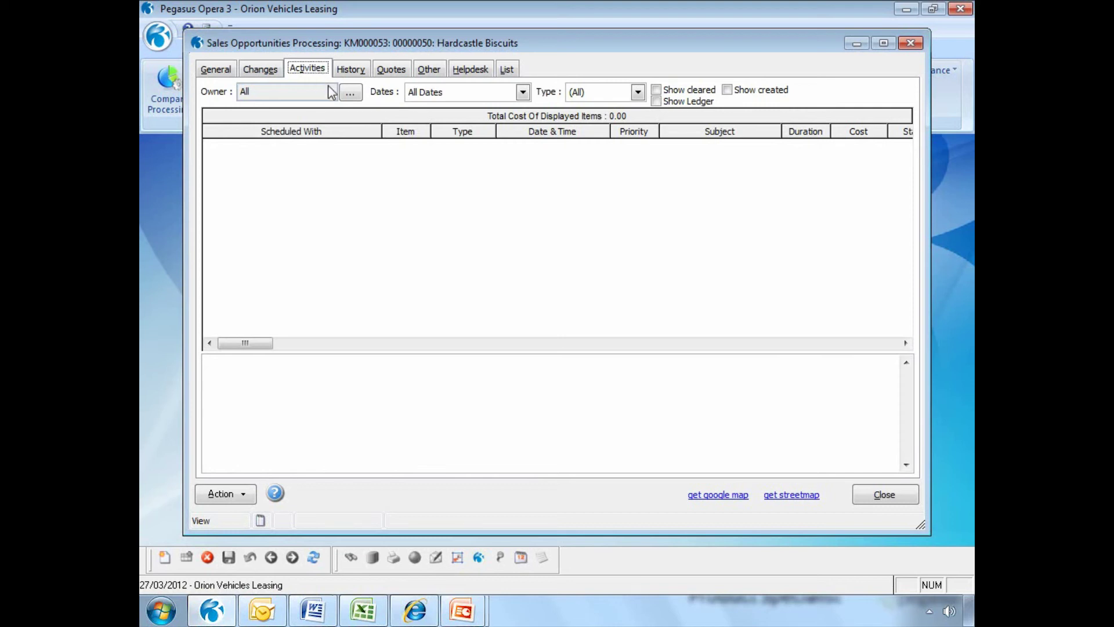
{"action": "left_click", "coordinate": [461, 70]}
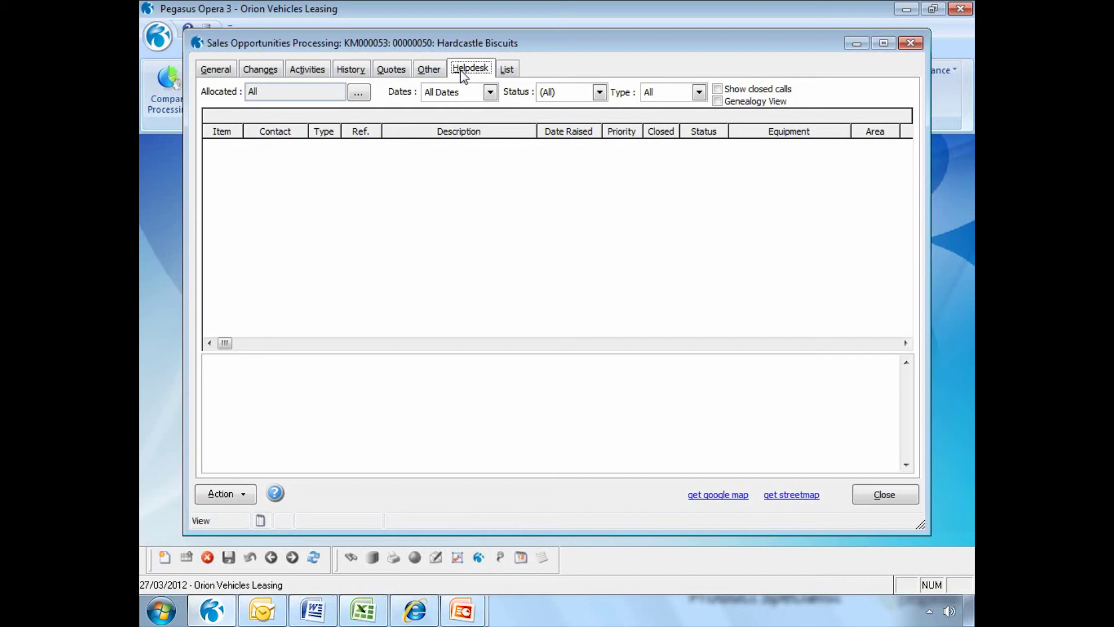
Set the opportunity's sales stage to SC, Sale Completed
{"action": "left_click", "coordinate": [231, 72]}
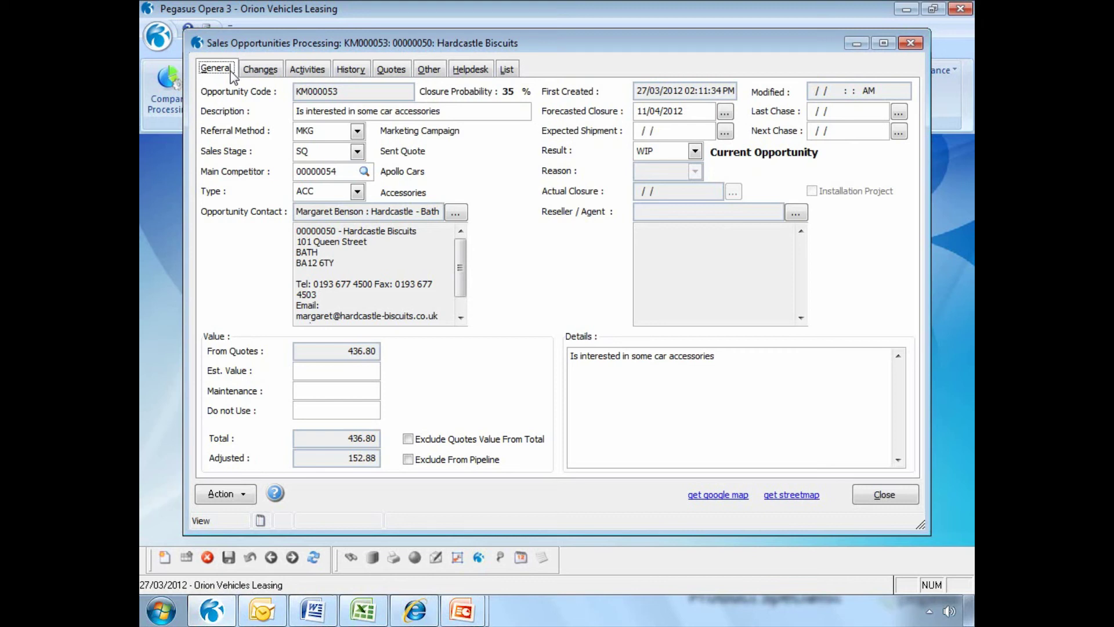
{"action": "left_click", "coordinate": [348, 152]}
{"action": "left_click", "coordinate": [357, 154]}
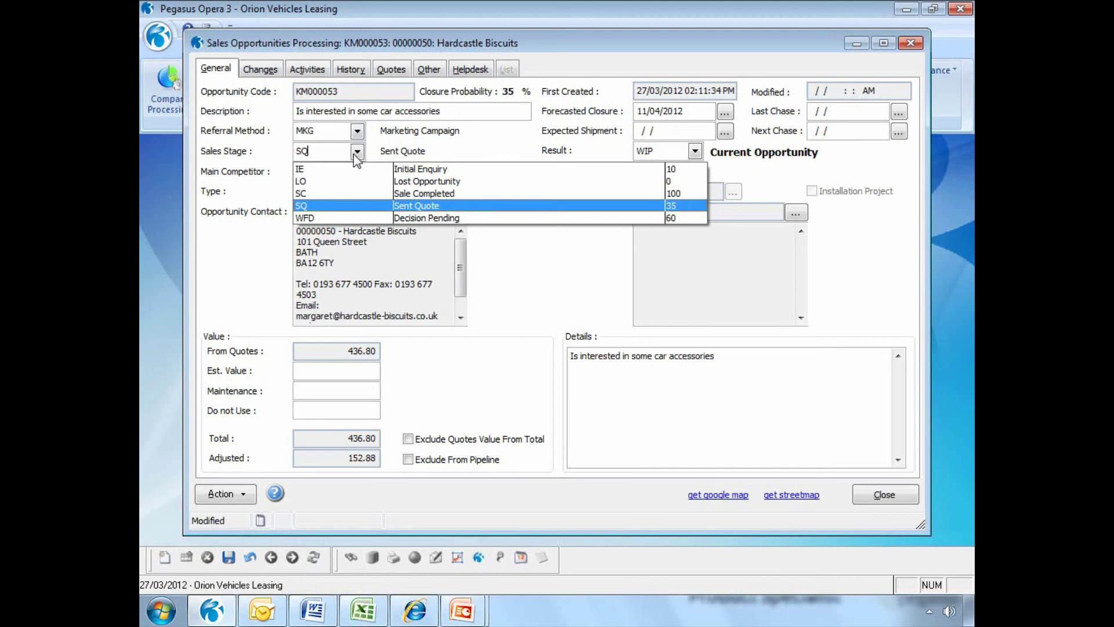
{"action": "left_click", "coordinate": [362, 193]}
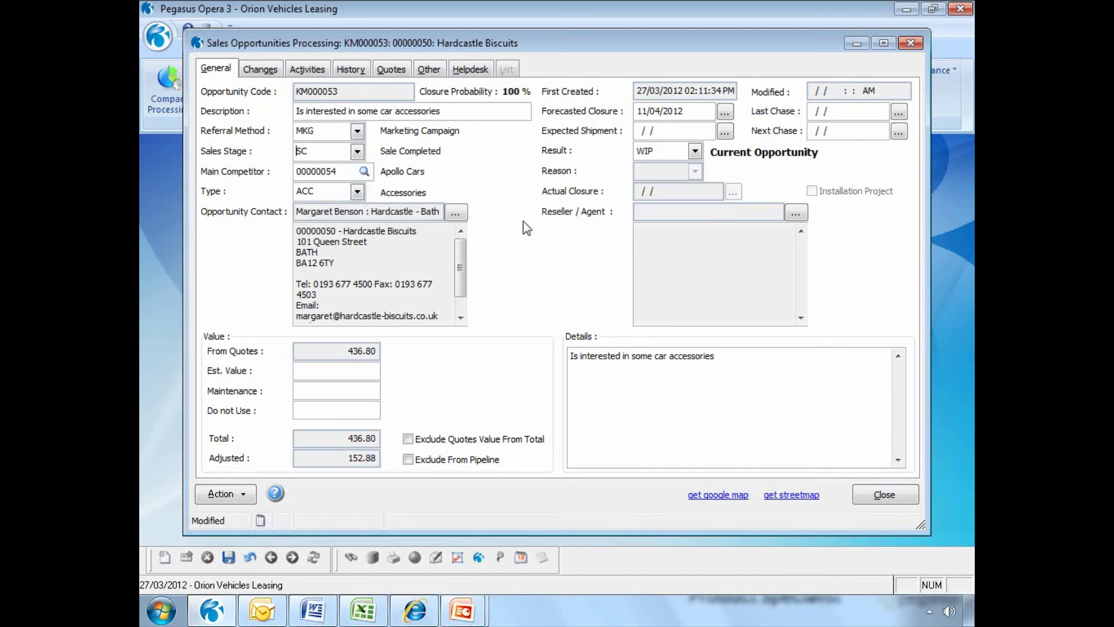
Record the opportunity's result as Won with reason NSLC, Competition, and save and close the open records
{"action": "left_click", "coordinate": [695, 152]}
{"action": "left_click", "coordinate": [688, 182]}
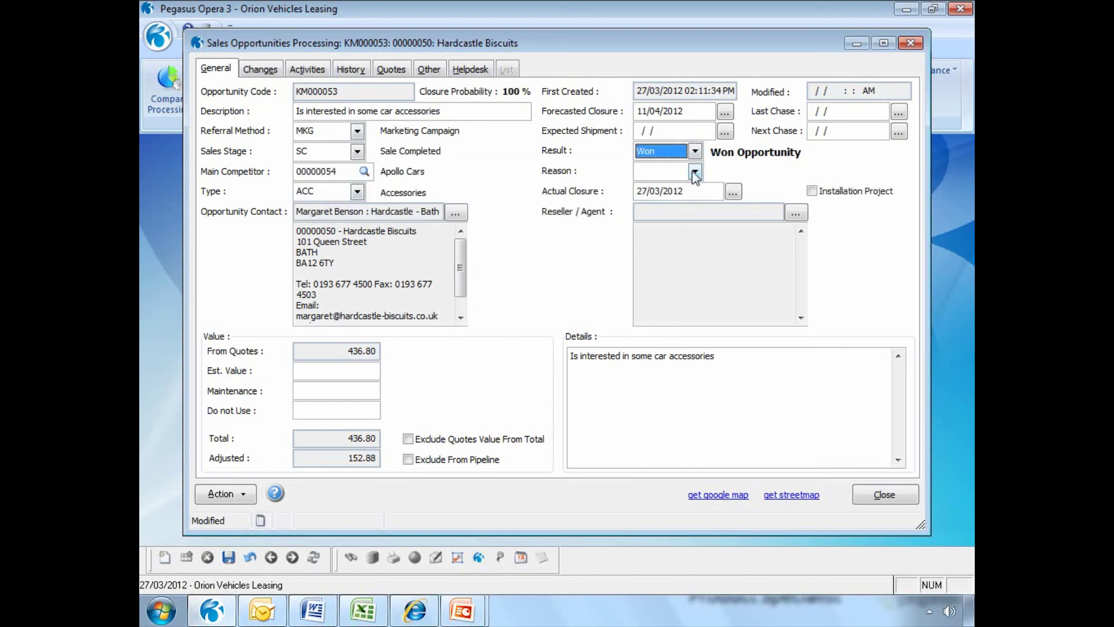
{"action": "left_click", "coordinate": [695, 171]}
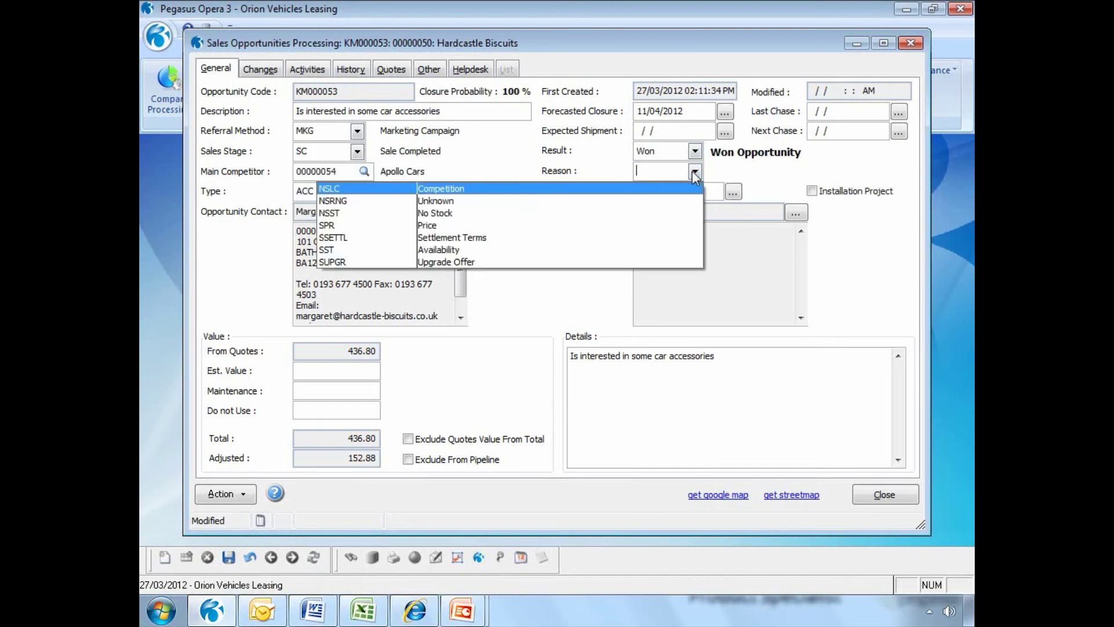
{"action": "left_click", "coordinate": [643, 191]}
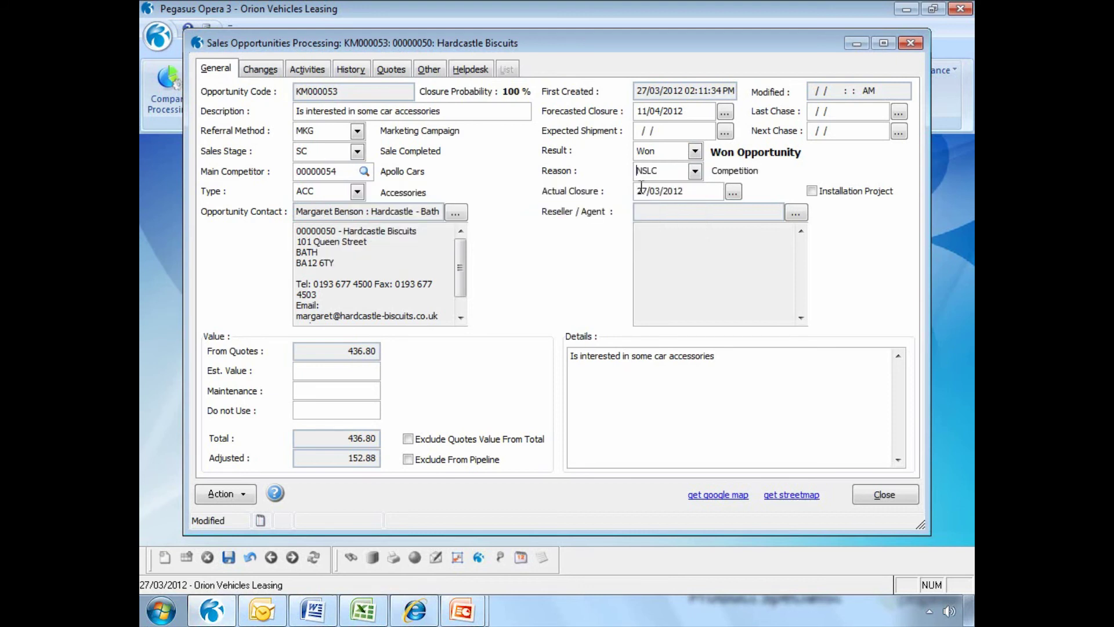
{"action": "left_click", "coordinate": [231, 558]}
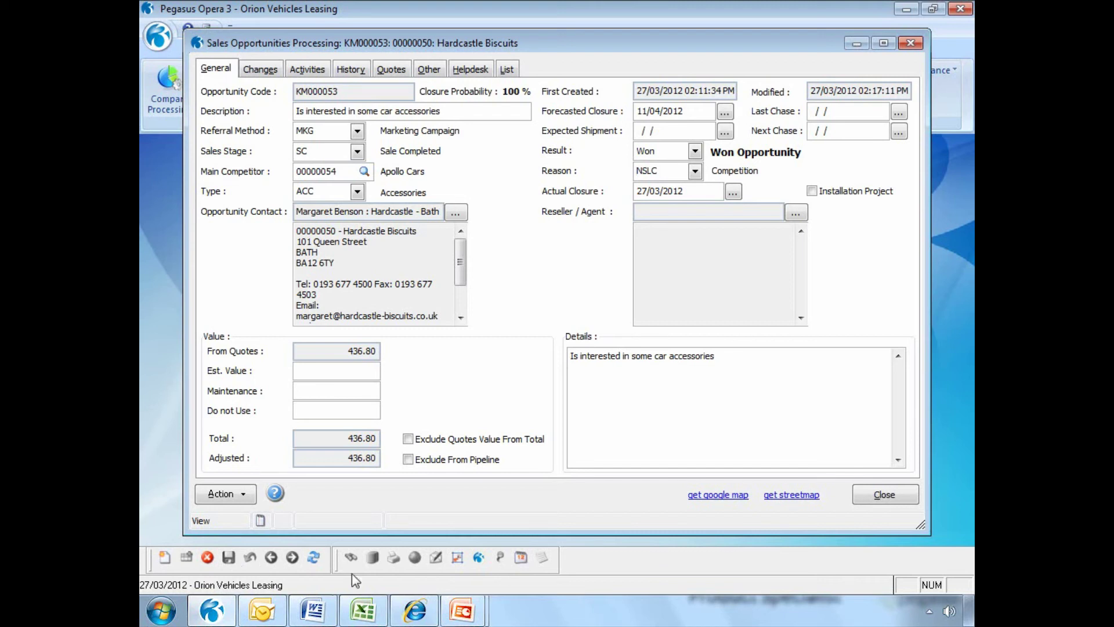
{"action": "left_click", "coordinate": [887, 497]}
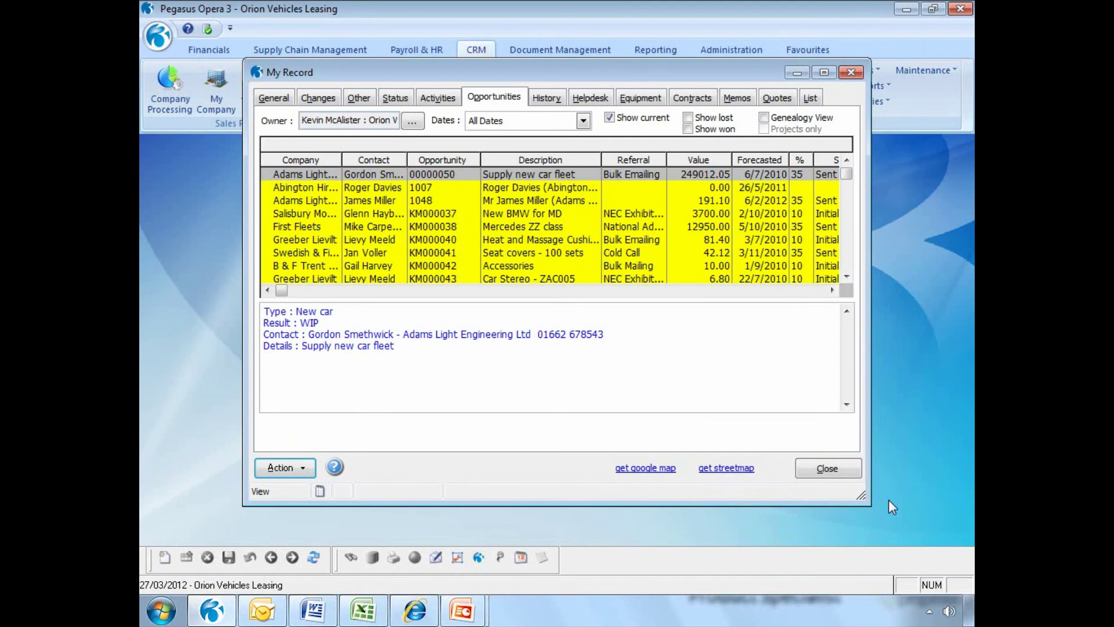
{"action": "left_click", "coordinate": [845, 468]}
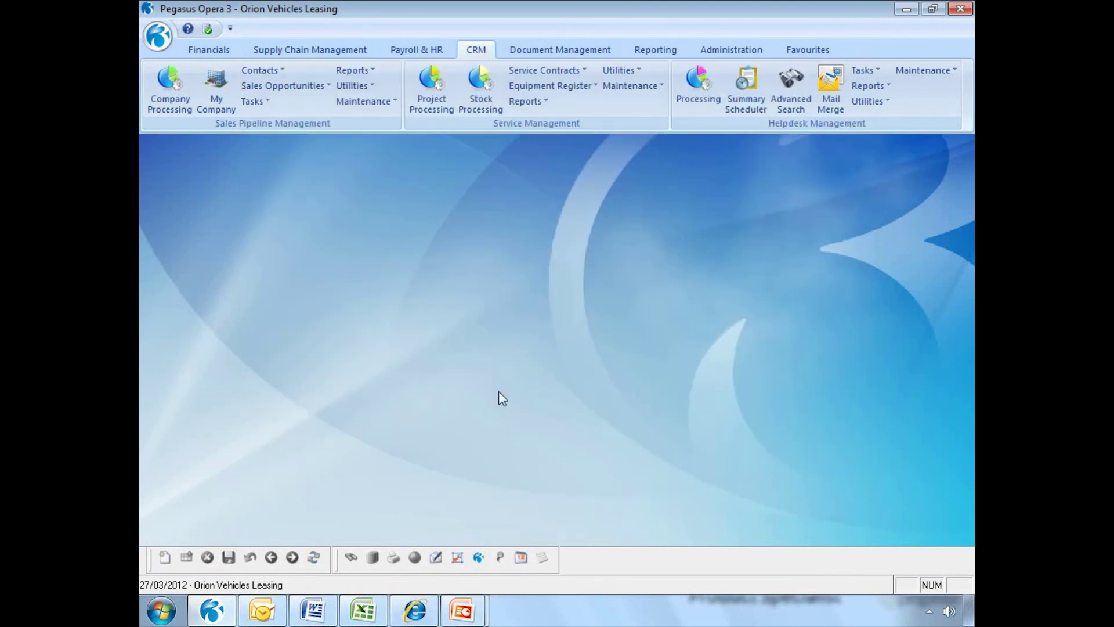
Find the Hardcastle Biscuits record in Company Processing by searching for "hard"
{"action": "left_click", "coordinate": [188, 108]}
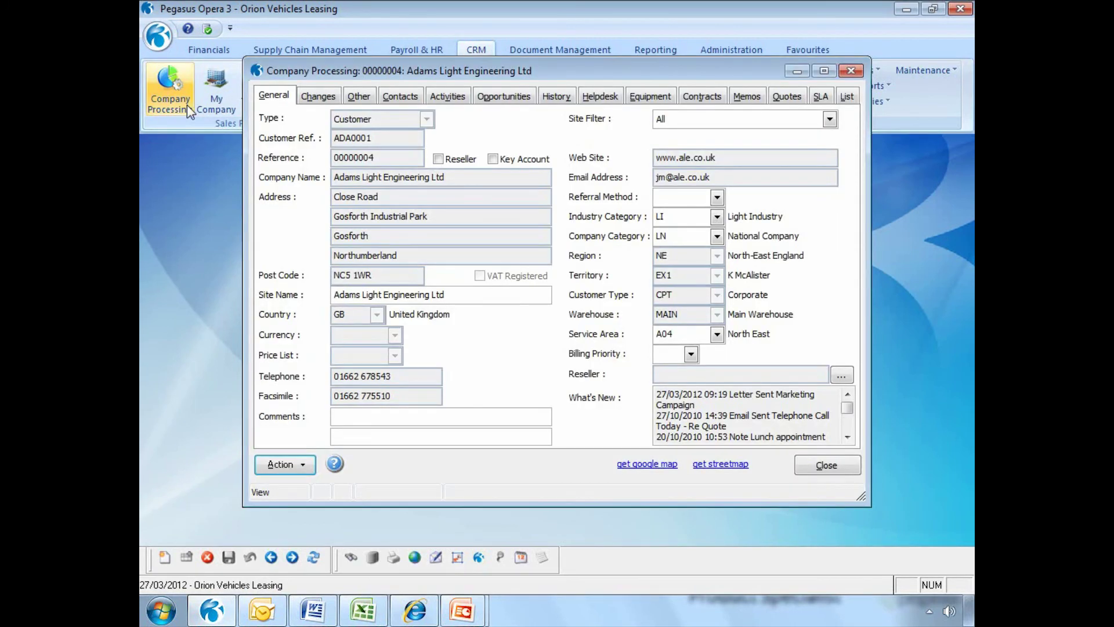
{"action": "key", "text": "ctrl+f"}
{"action": "type", "text": "hard"}
{"action": "key", "text": "Return"}
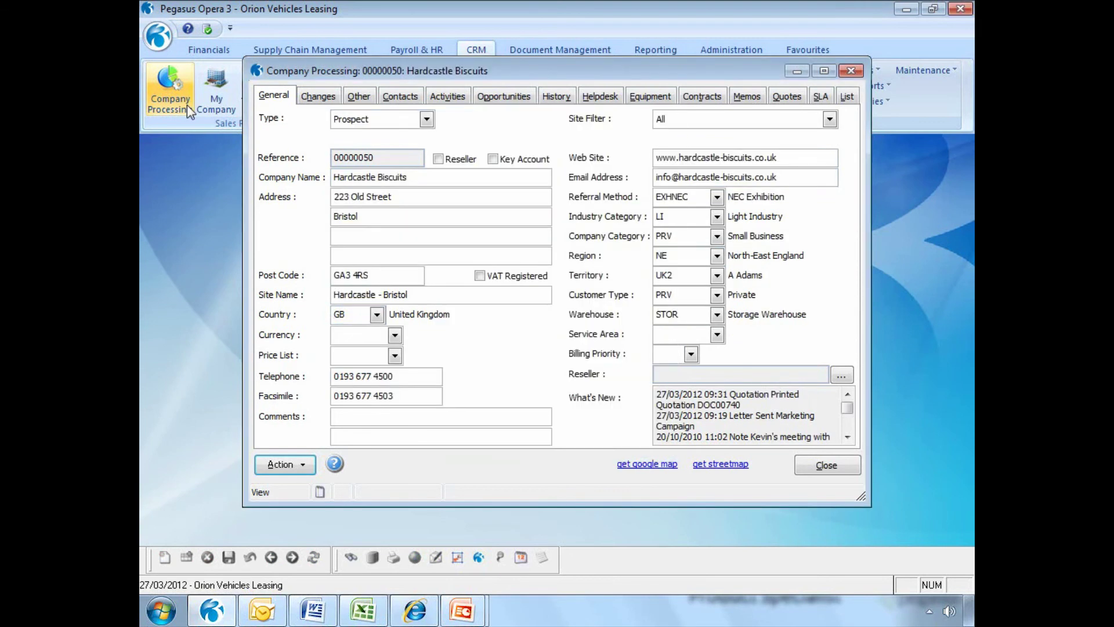
Create a sales ledger account for Hardcastle Biscuits with the suggested account code, skipping the optional settings and analysis details
{"action": "left_click", "coordinate": [296, 464]}
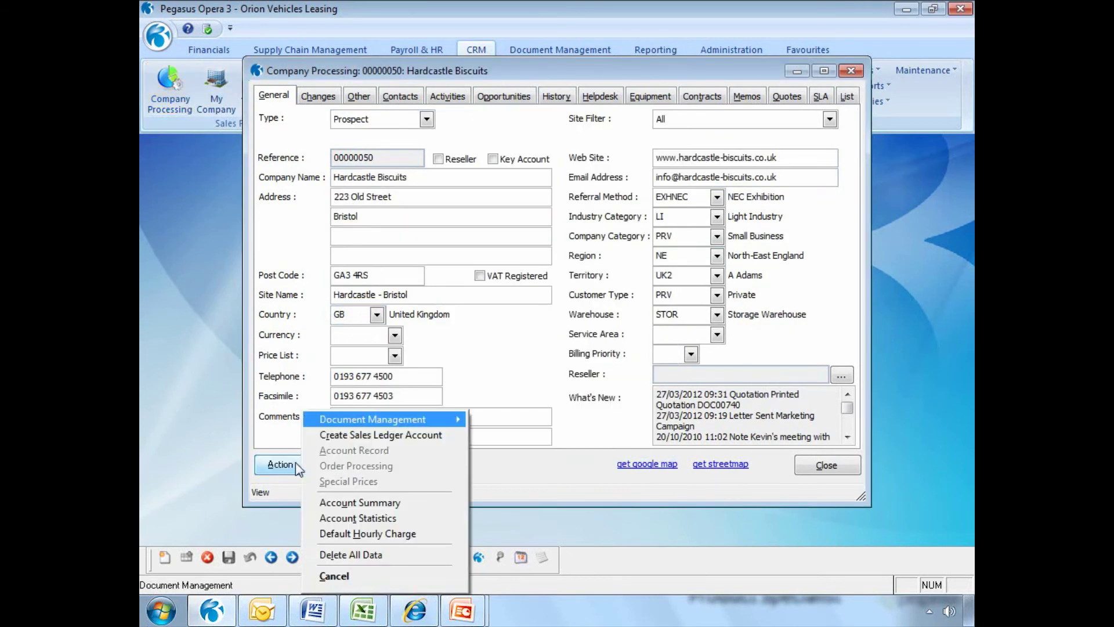
{"action": "left_click", "coordinate": [372, 434]}
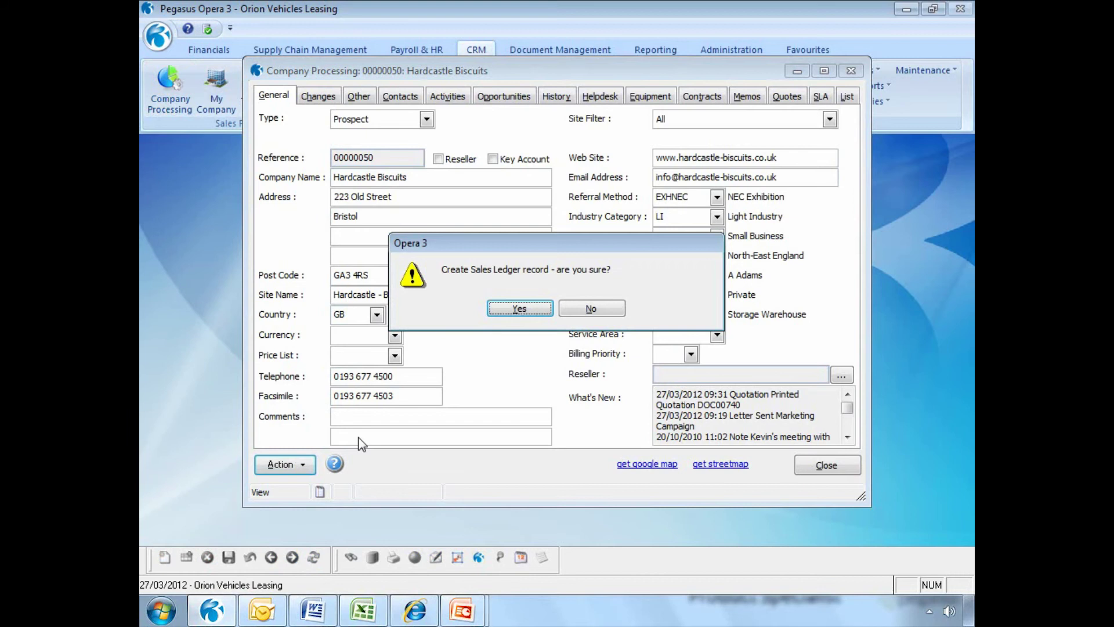
{"action": "left_click", "coordinate": [518, 308]}
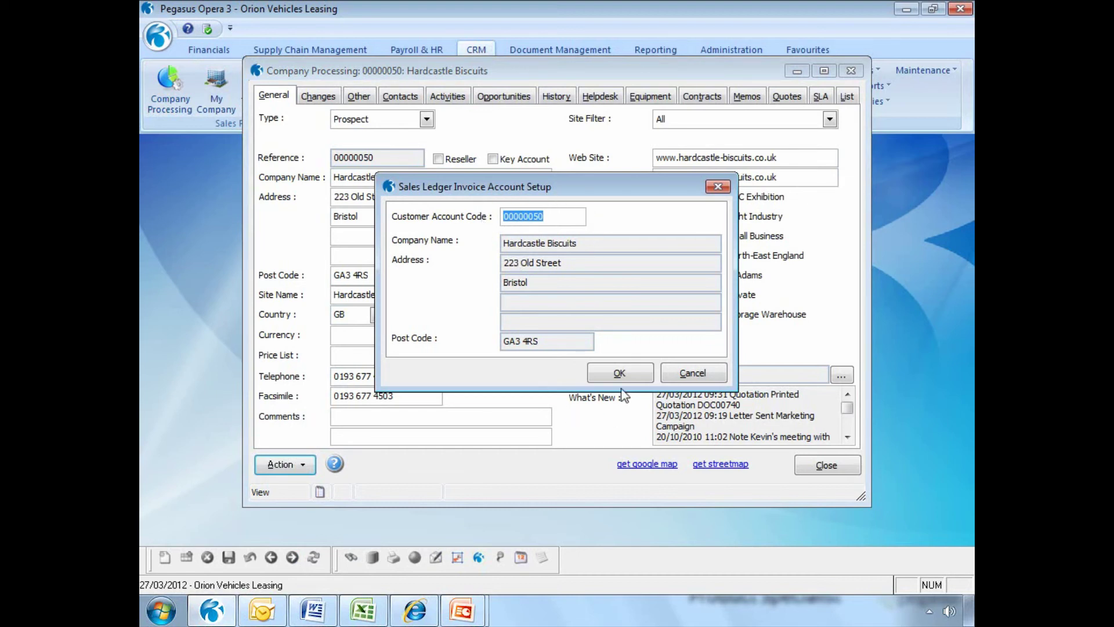
{"action": "left_click", "coordinate": [621, 373]}
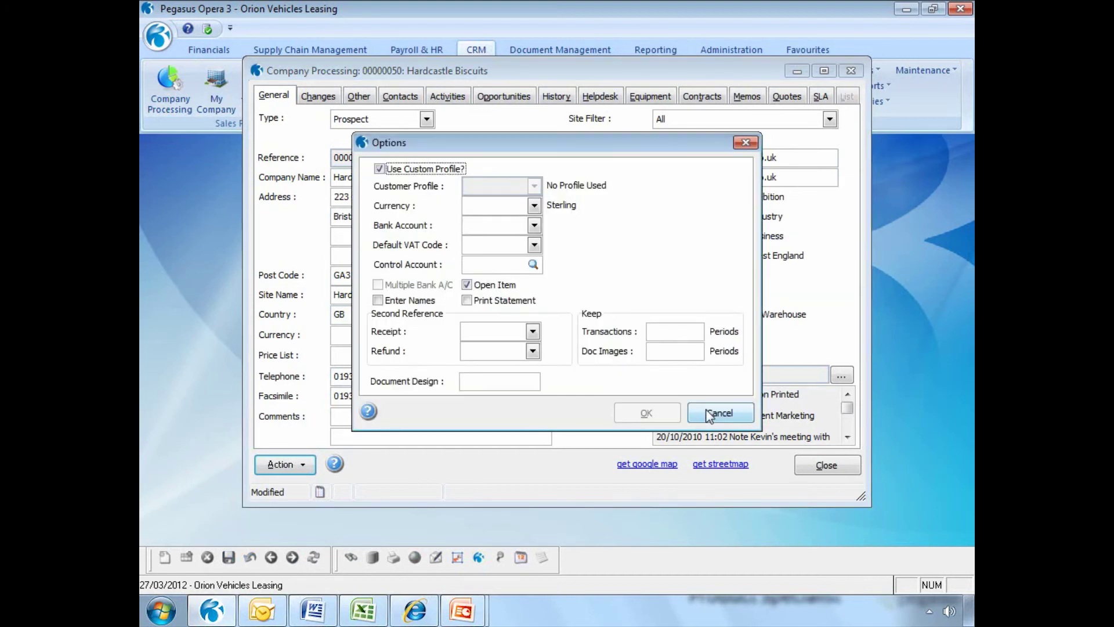
{"action": "left_click", "coordinate": [709, 416]}
{"action": "left_click", "coordinate": [821, 458]}
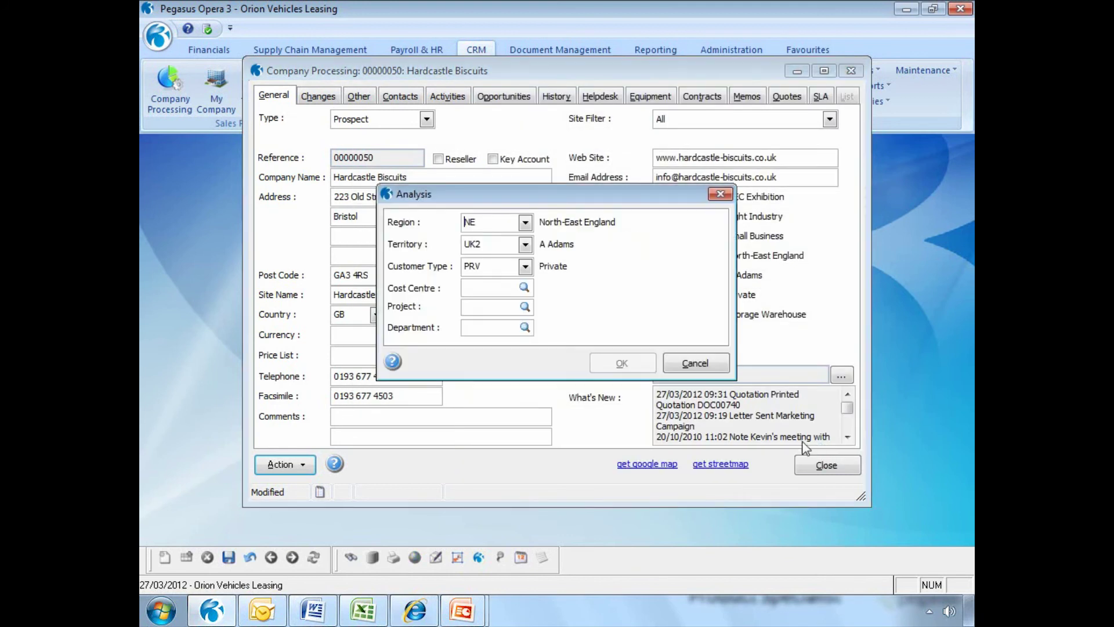
{"action": "left_click", "coordinate": [718, 364]}
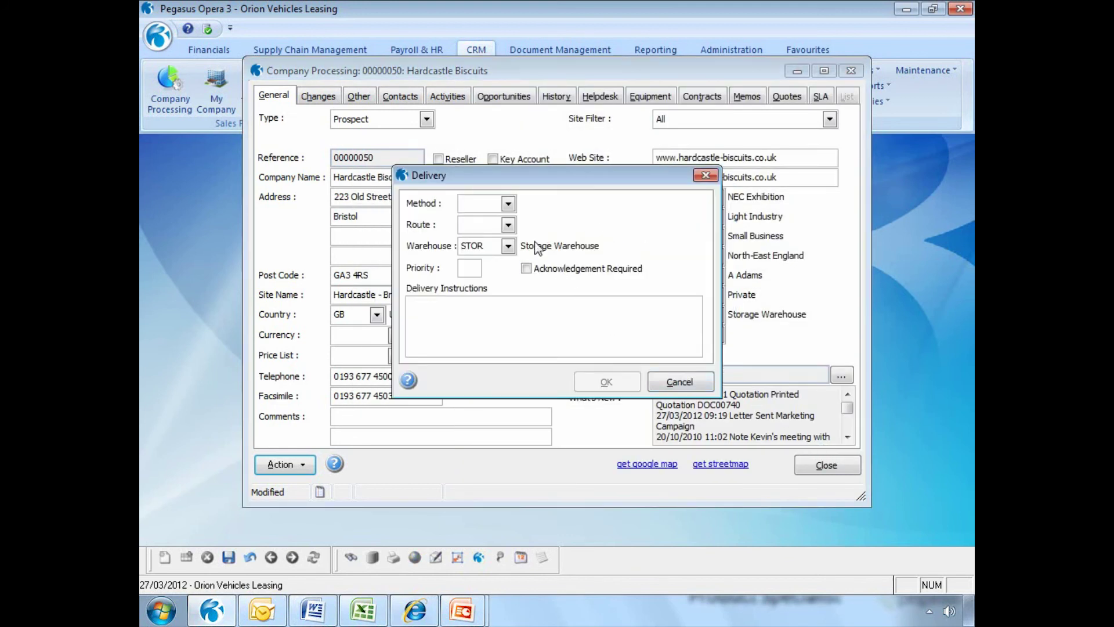
Set the delivery method to COL, Collection, choose a route, finish creating the ledger record and close the company record
{"action": "left_click", "coordinate": [509, 205]}
{"action": "left_click", "coordinate": [502, 221]}
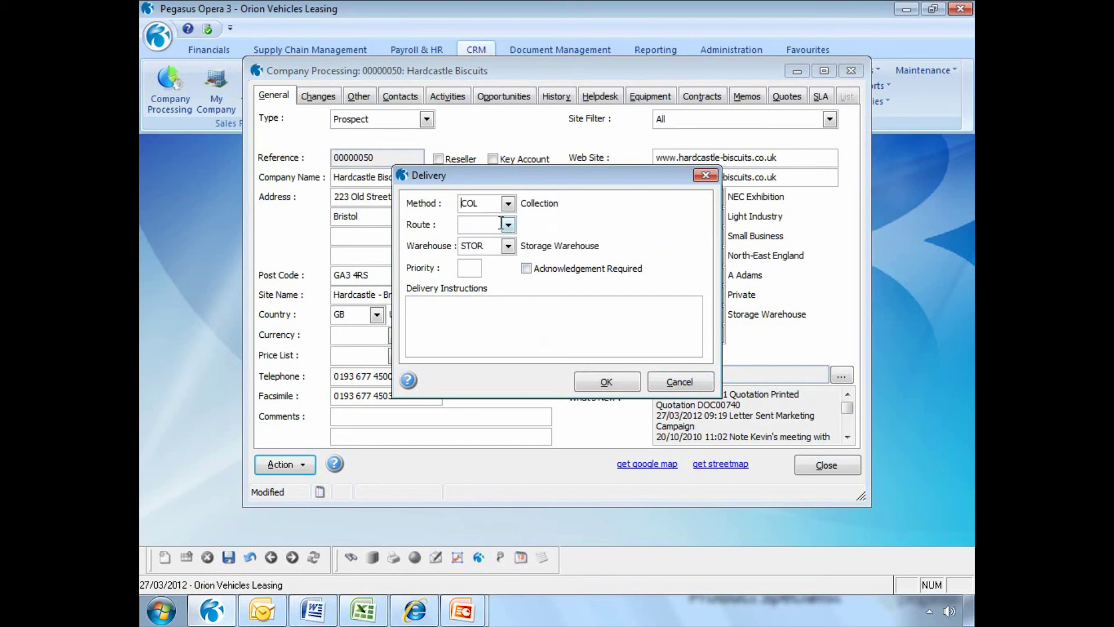
{"action": "left_click", "coordinate": [507, 225]}
{"action": "left_click", "coordinate": [522, 254]}
{"action": "left_click", "coordinate": [595, 381]}
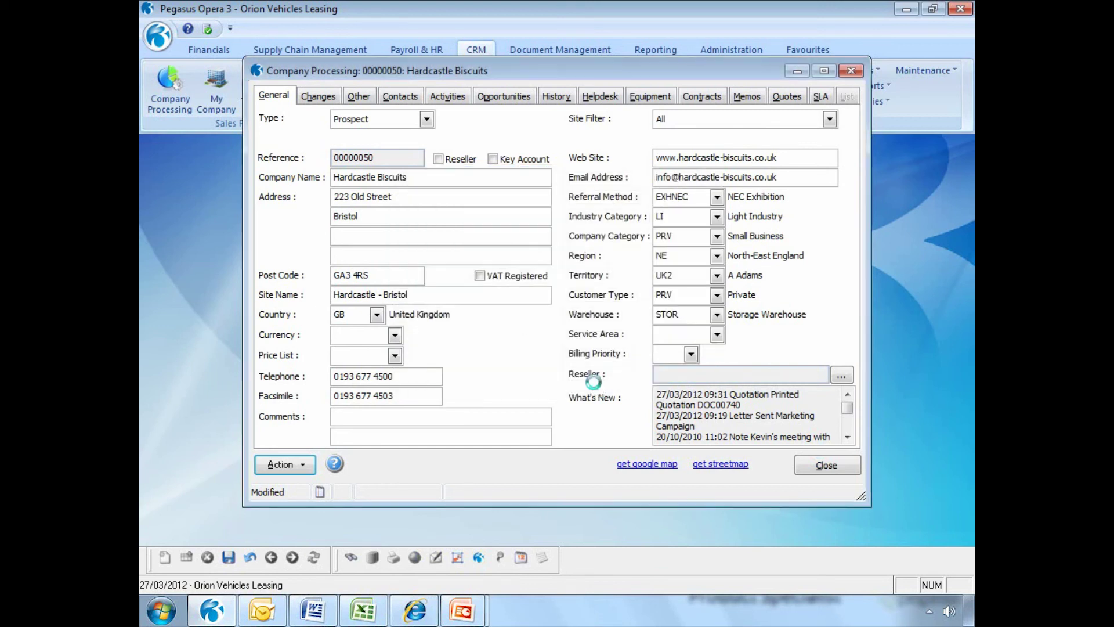
{"action": "left_click", "coordinate": [703, 356]}
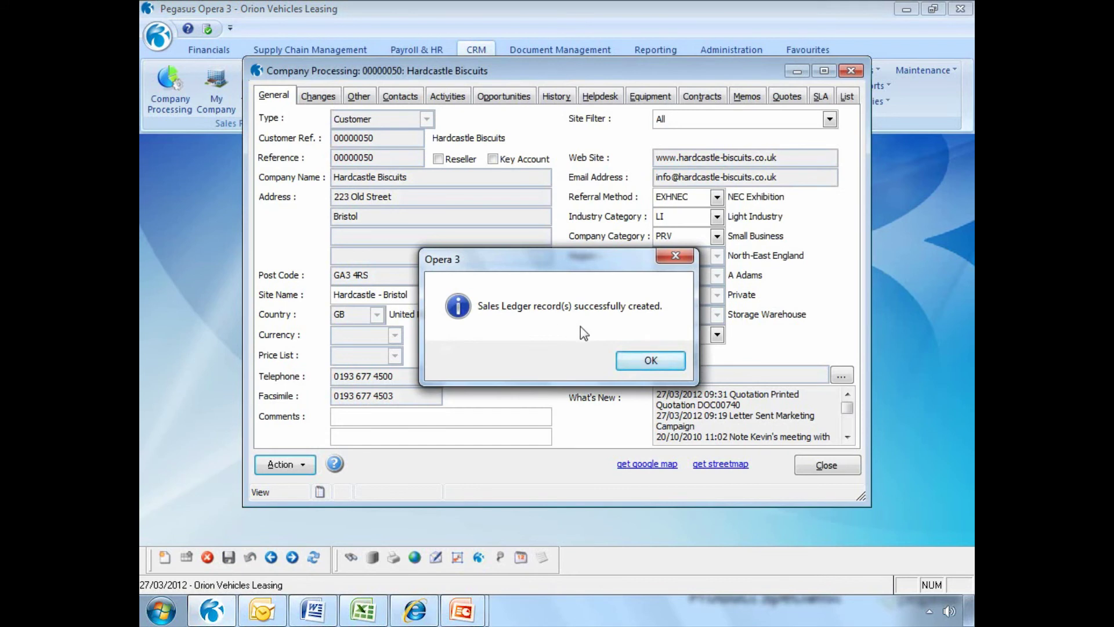
{"action": "left_click", "coordinate": [646, 364]}
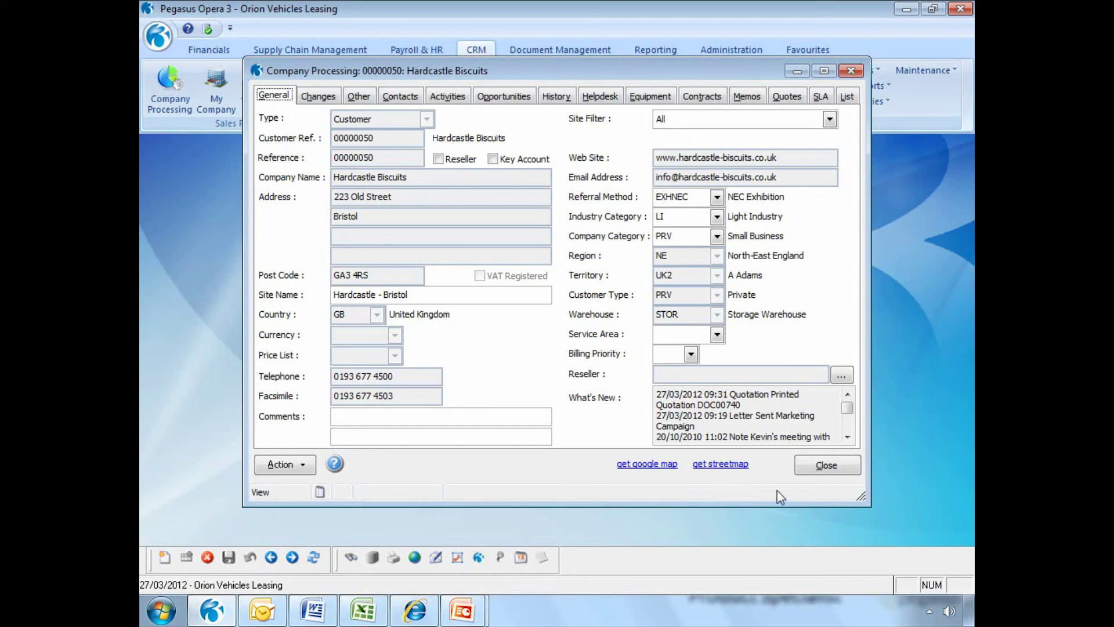
{"action": "left_click", "coordinate": [821, 467]}
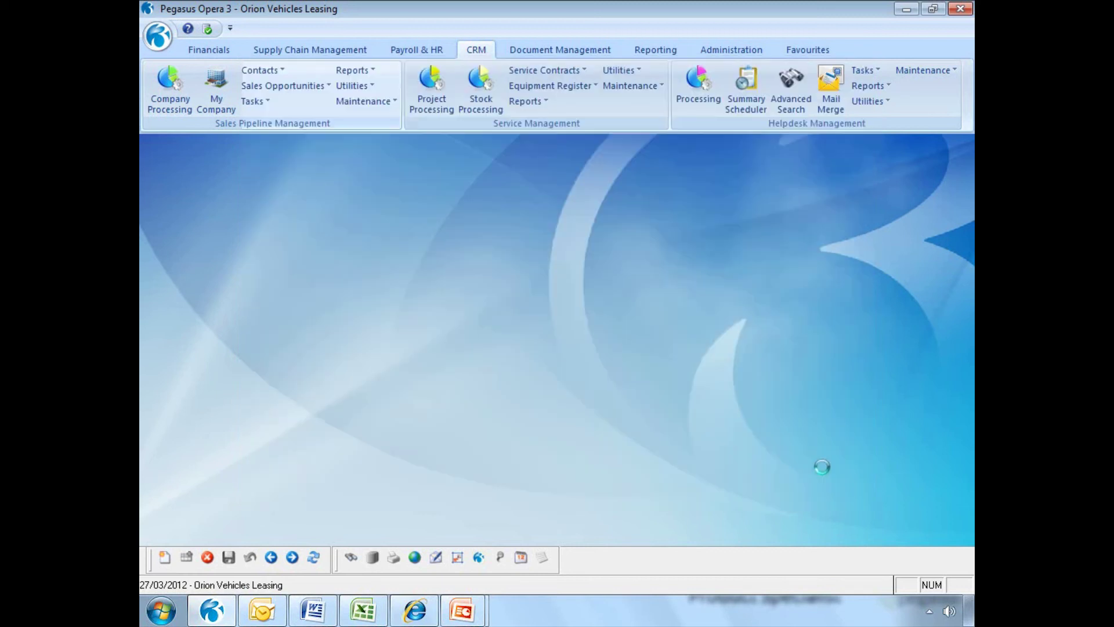
Check the Hardcastle Biscuits account in the sales ledger's Sales Processing and close it
{"action": "left_click", "coordinate": [209, 52]}
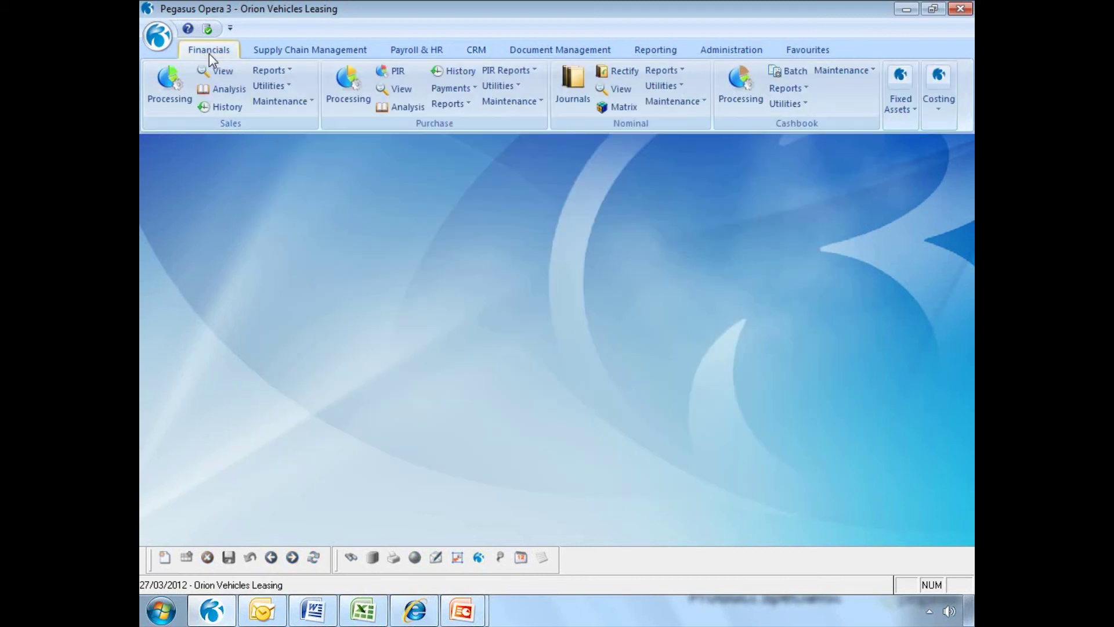
{"action": "left_click", "coordinate": [170, 93]}
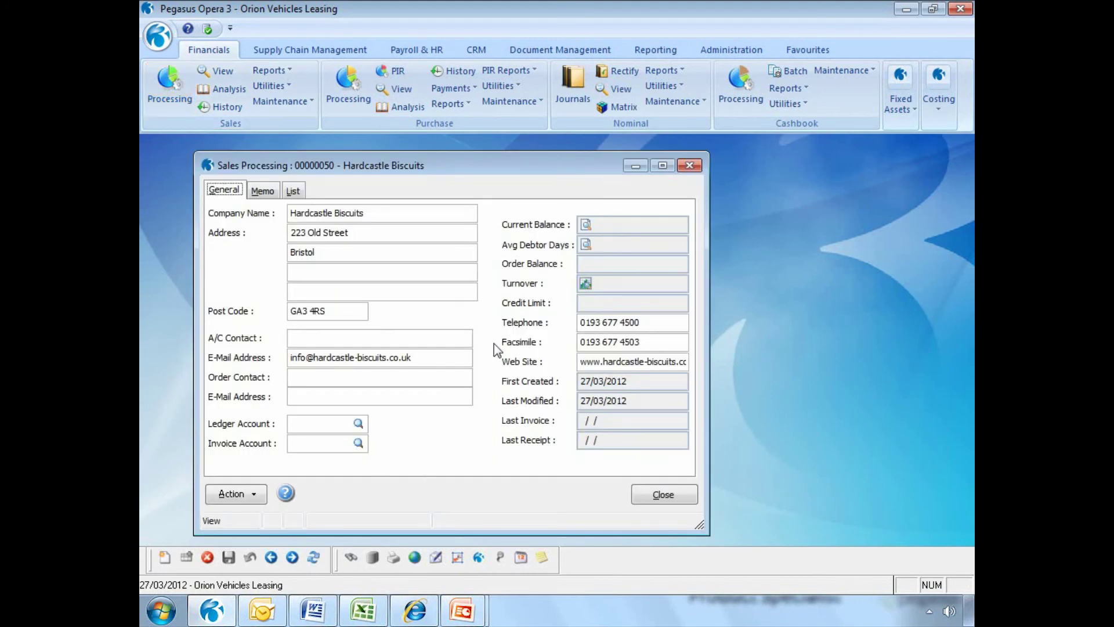
{"action": "left_click", "coordinate": [662, 494]}
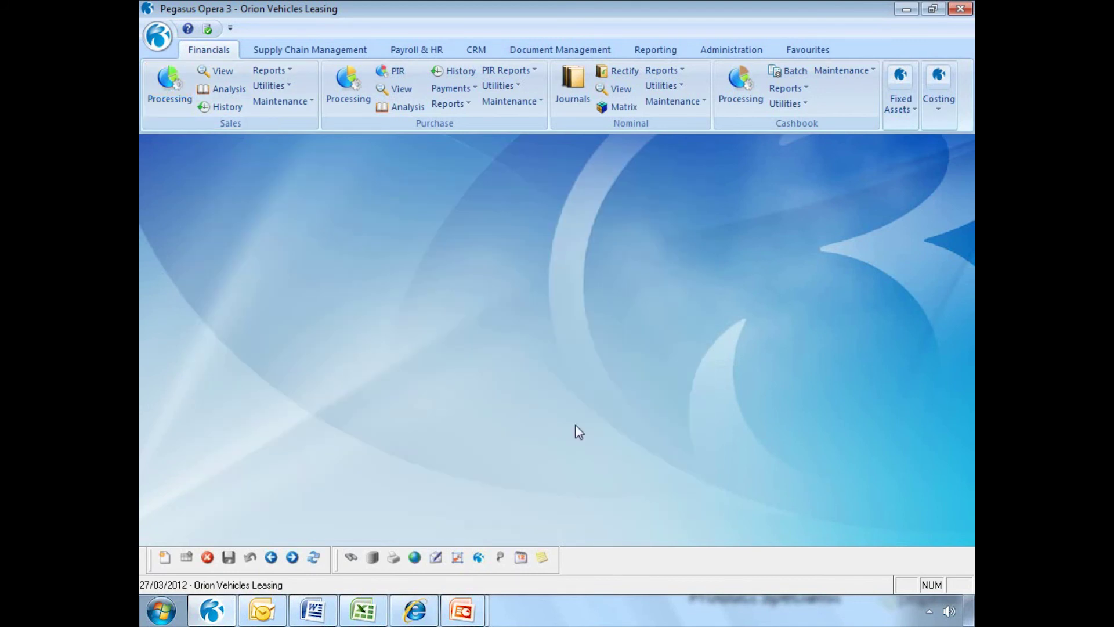
Review the Hardcastle Biscuits quote in SOP Processing and close the window
{"action": "left_click", "coordinate": [311, 51]}
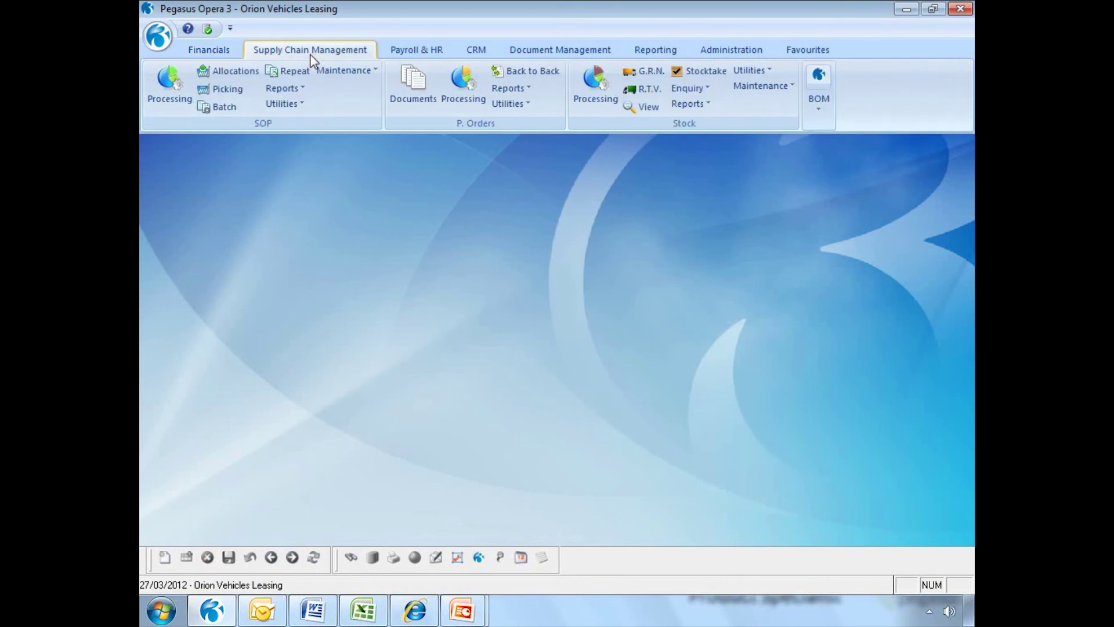
{"action": "left_click", "coordinate": [170, 90]}
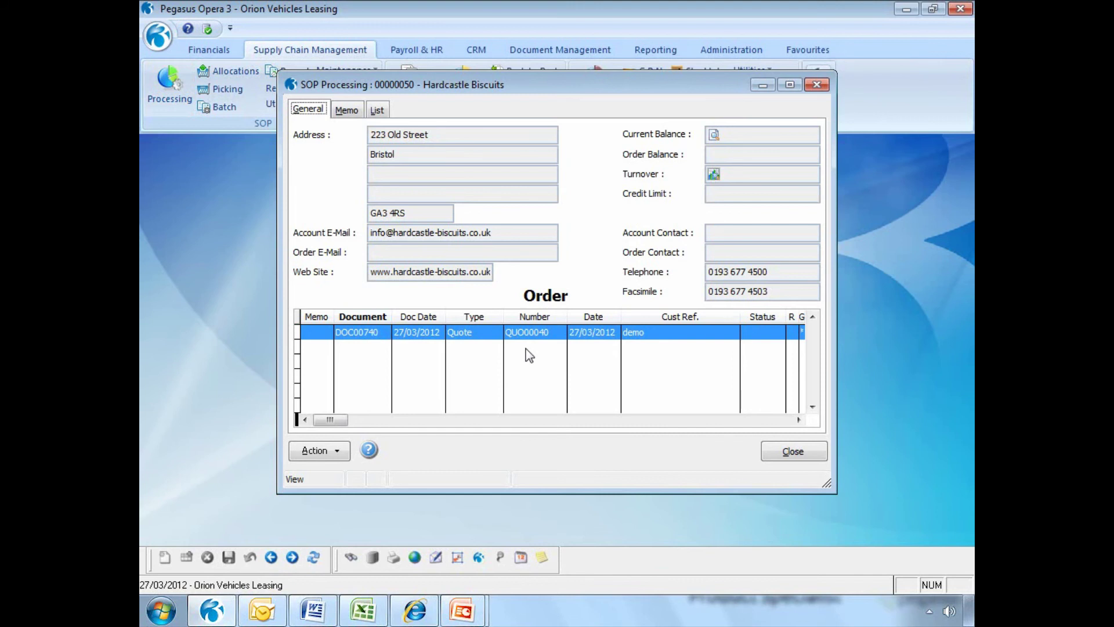
{"action": "double_click", "coordinate": [529, 356]}
{"action": "left_click", "coordinate": [611, 360]}
{"action": "left_click", "coordinate": [598, 314]}
{"action": "left_click", "coordinate": [784, 452]}
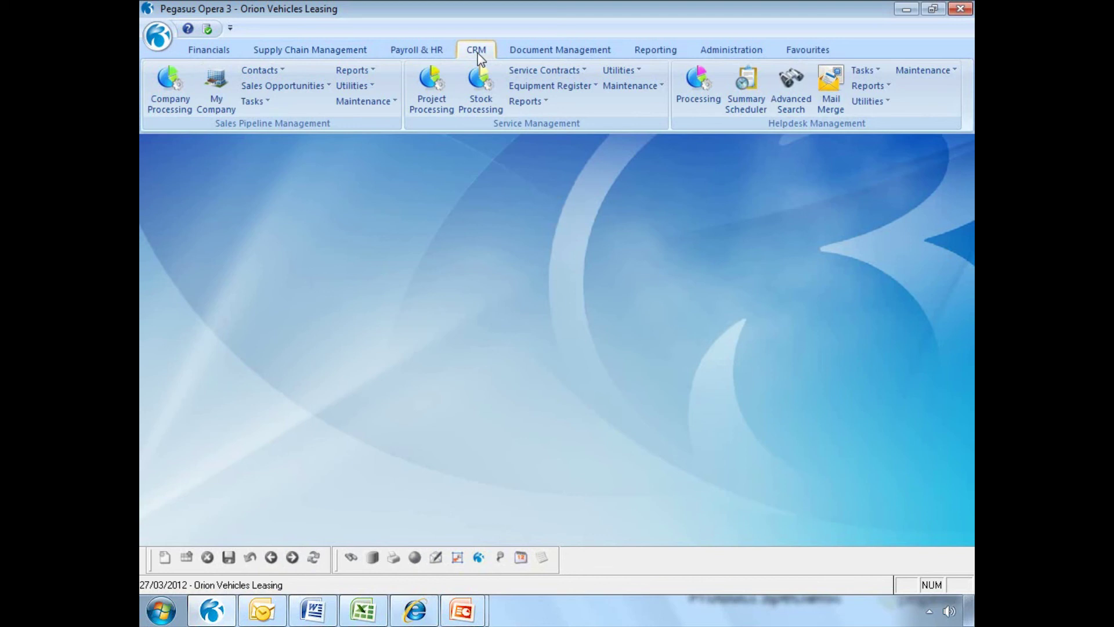
Set up a Sales Pipeline Report by Sales Stage as an Excel Summary, including the graph and attaching the spreadsheet to My Record
{"action": "left_click", "coordinate": [368, 71]}
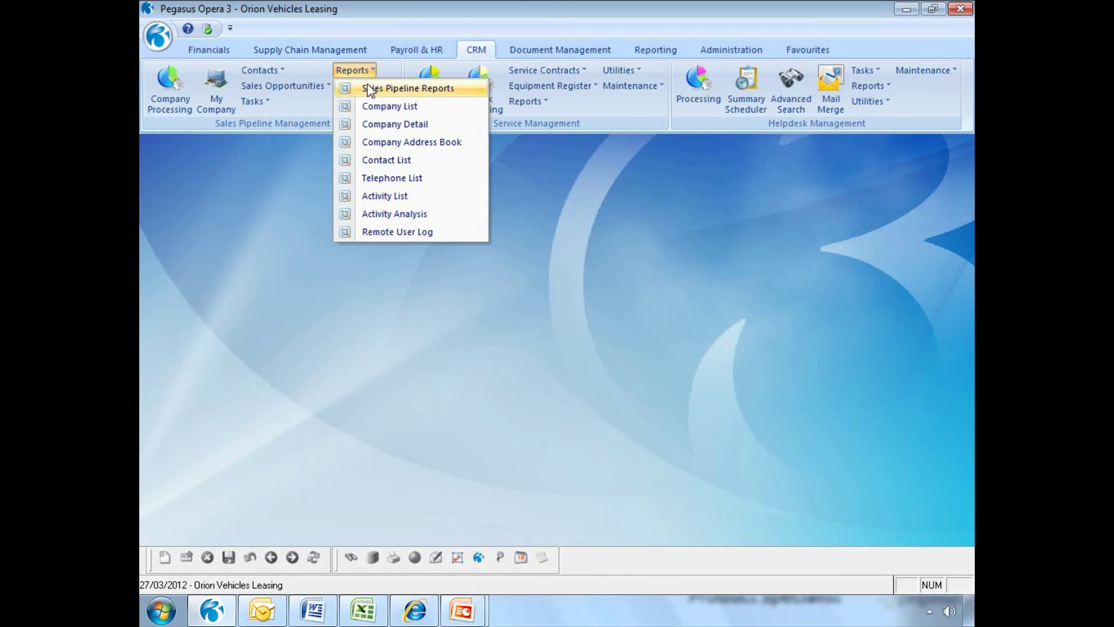
{"action": "left_click", "coordinate": [367, 87]}
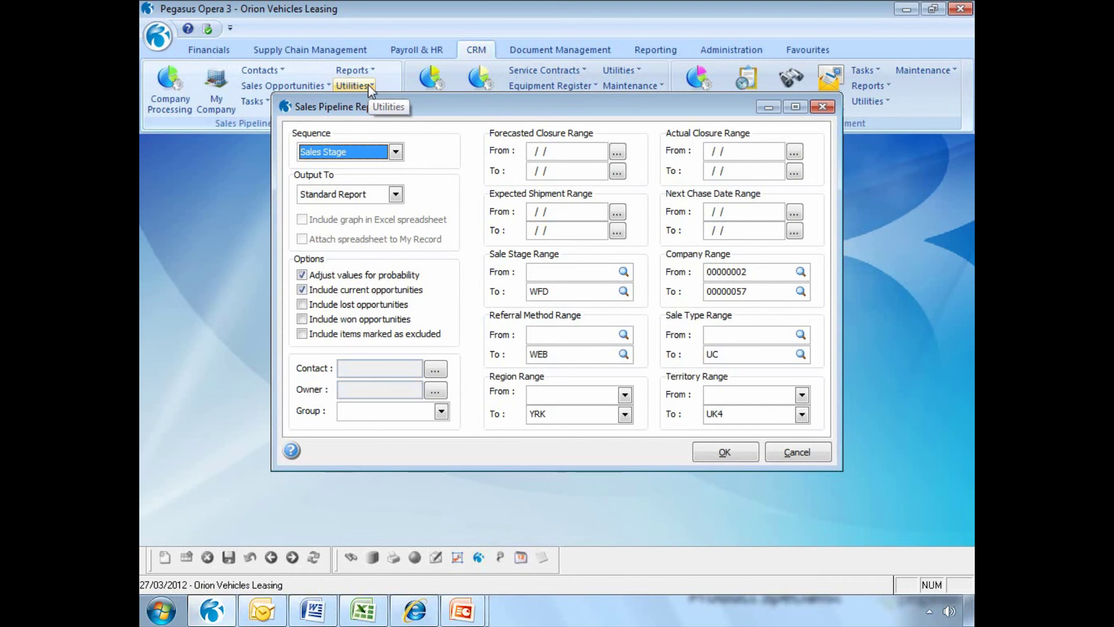
{"action": "left_click", "coordinate": [396, 152]}
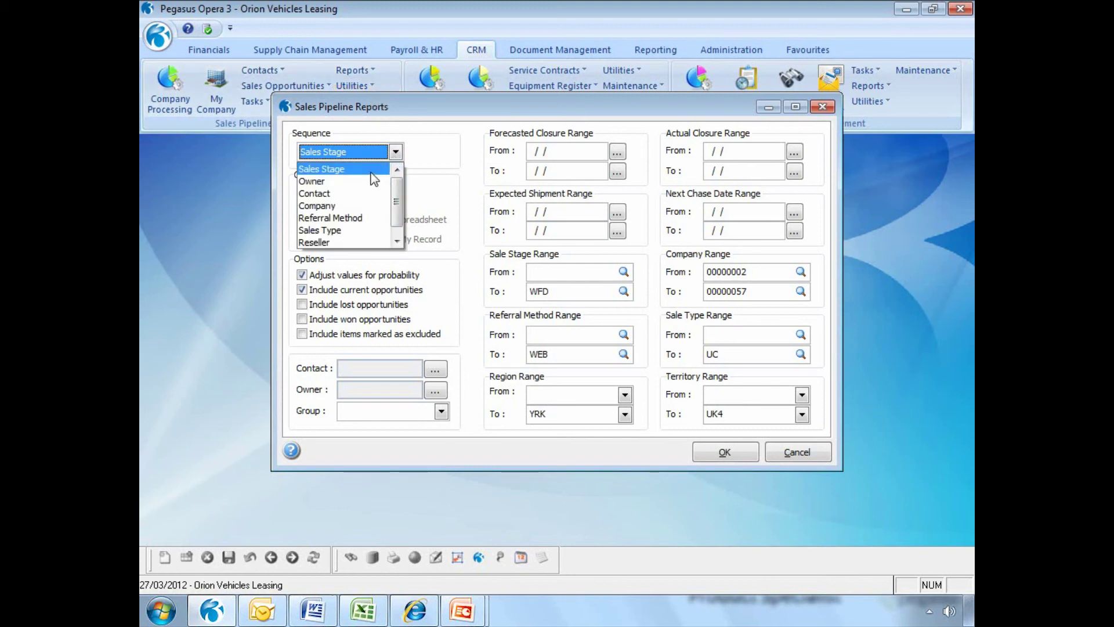
{"action": "left_click", "coordinate": [346, 170]}
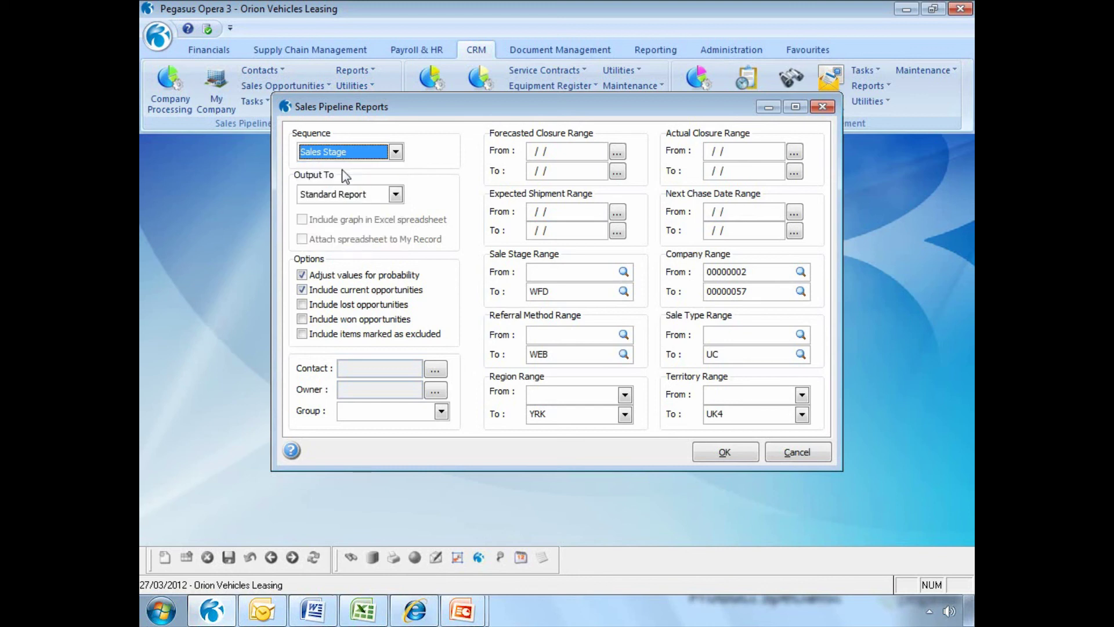
{"action": "left_click", "coordinate": [396, 195]}
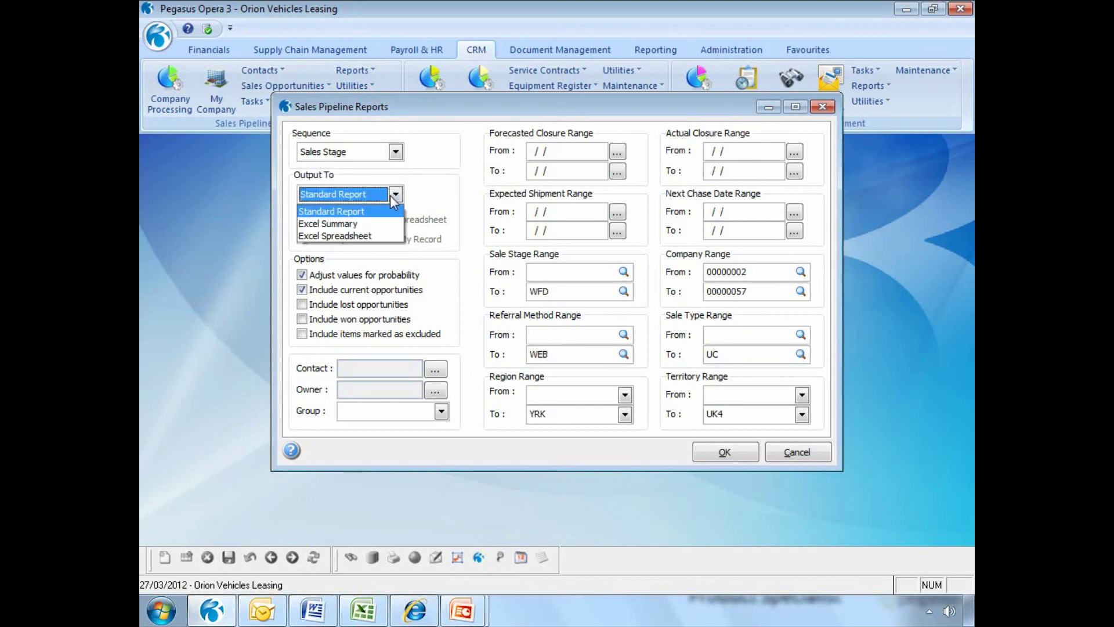
{"action": "left_click", "coordinate": [386, 226]}
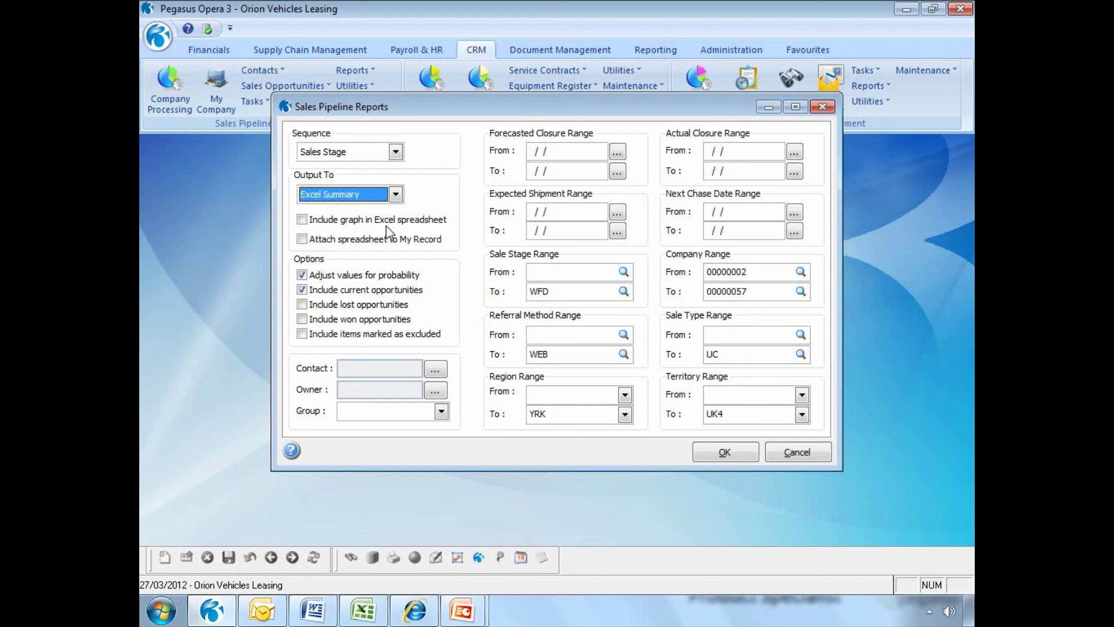
{"action": "left_click", "coordinate": [301, 220]}
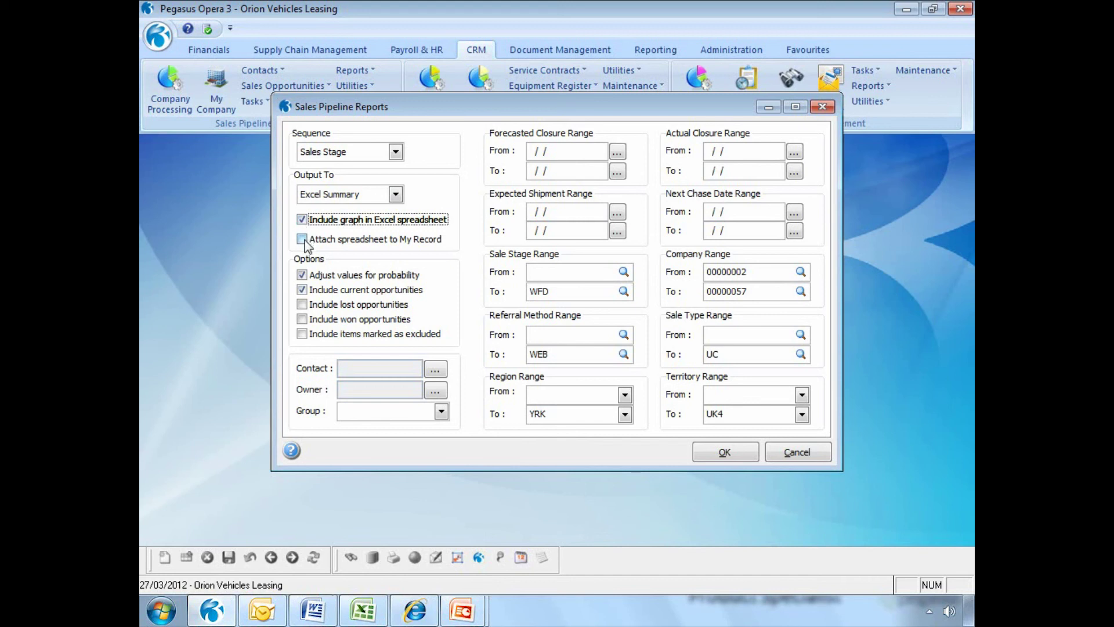
{"action": "left_click", "coordinate": [303, 240]}
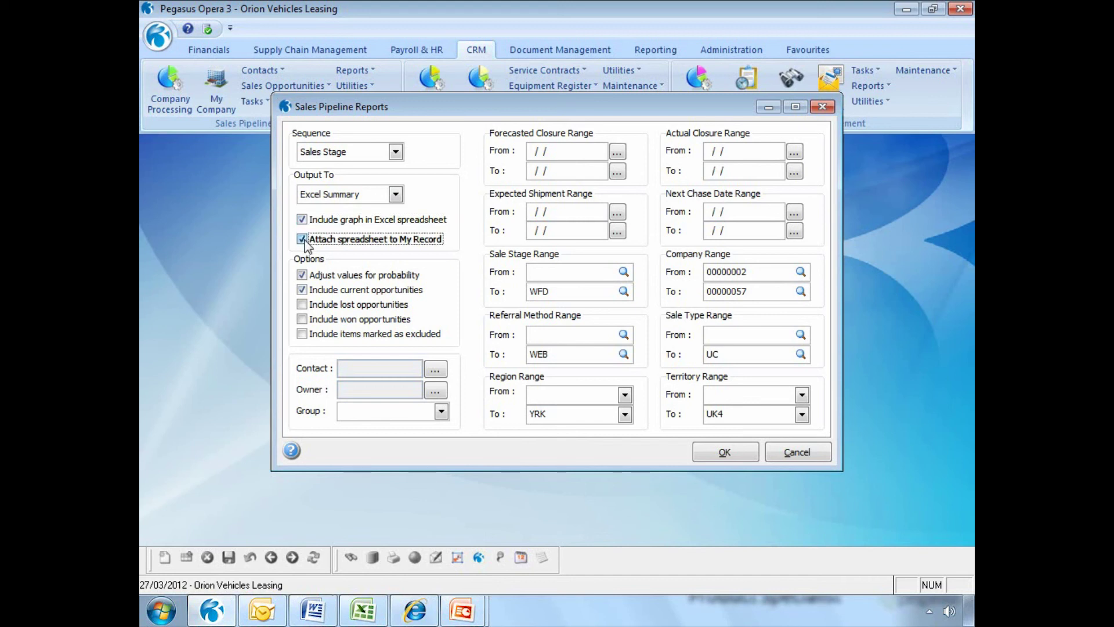
Disable the probability adjustment, include lost and won opportunities, leave Group blank and run the report
{"action": "left_click", "coordinate": [302, 276]}
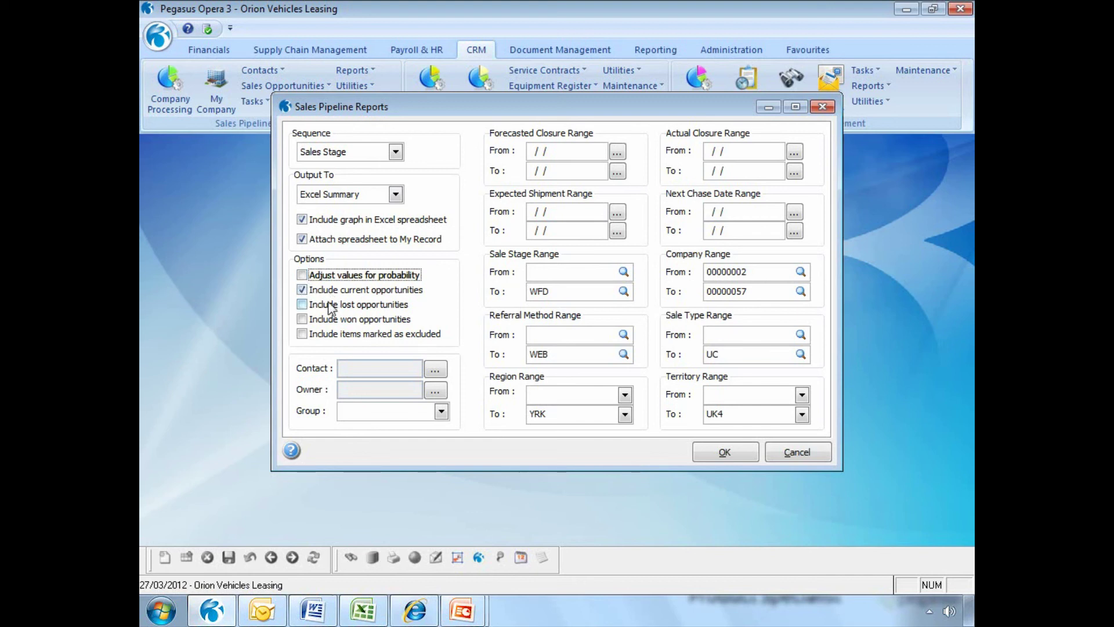
{"action": "left_click", "coordinate": [302, 305]}
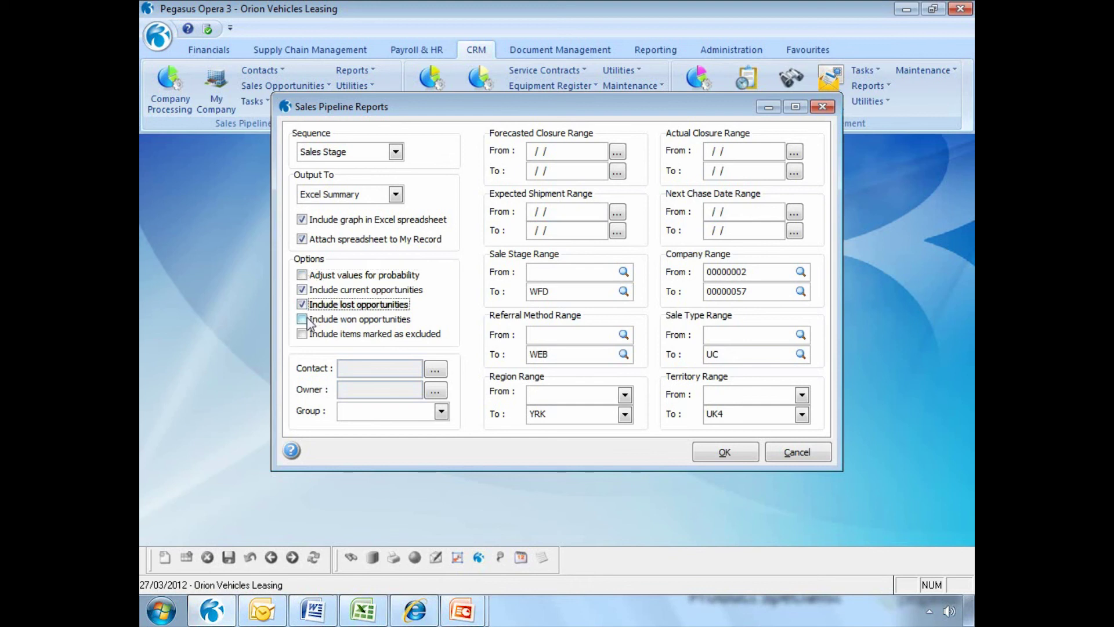
{"action": "left_click", "coordinate": [303, 320]}
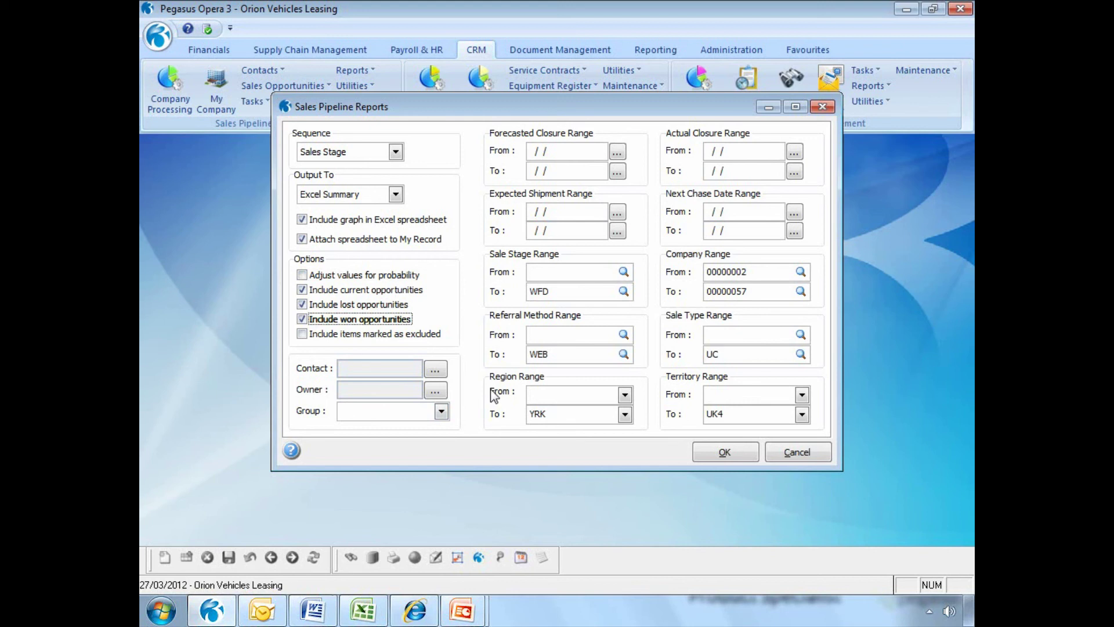
{"action": "left_click", "coordinate": [442, 411]}
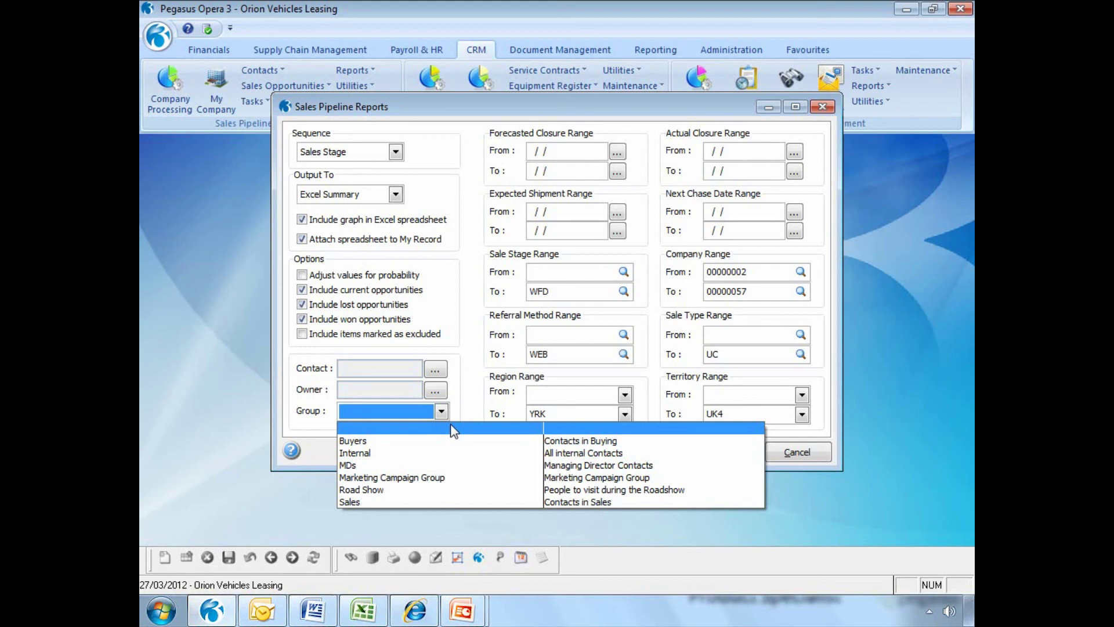
{"action": "left_click", "coordinate": [472, 409]}
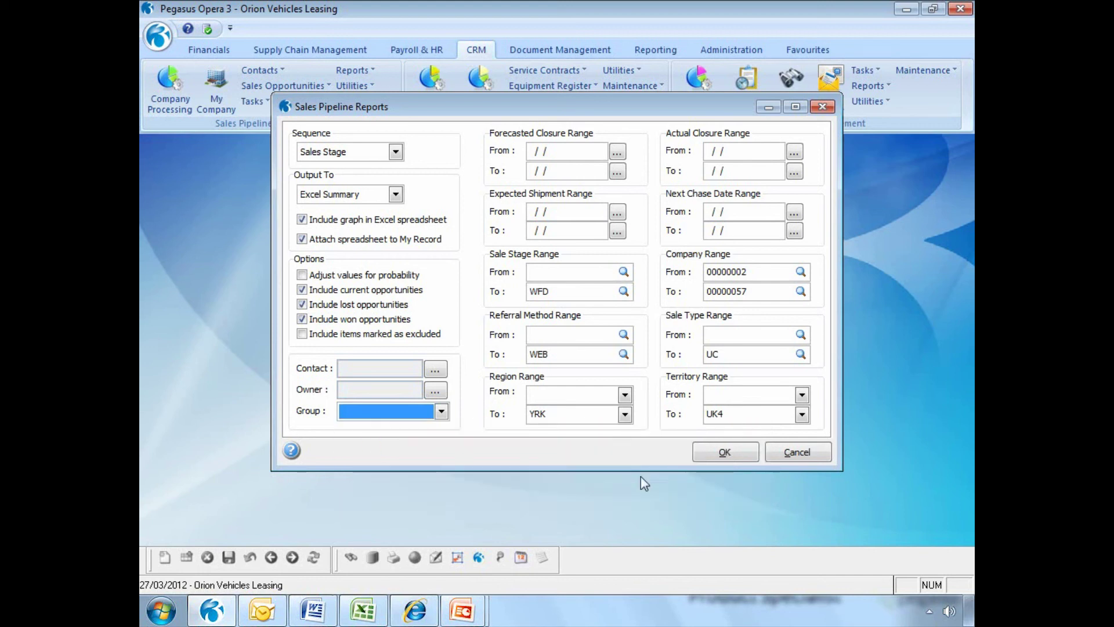
{"action": "left_click", "coordinate": [725, 451]}
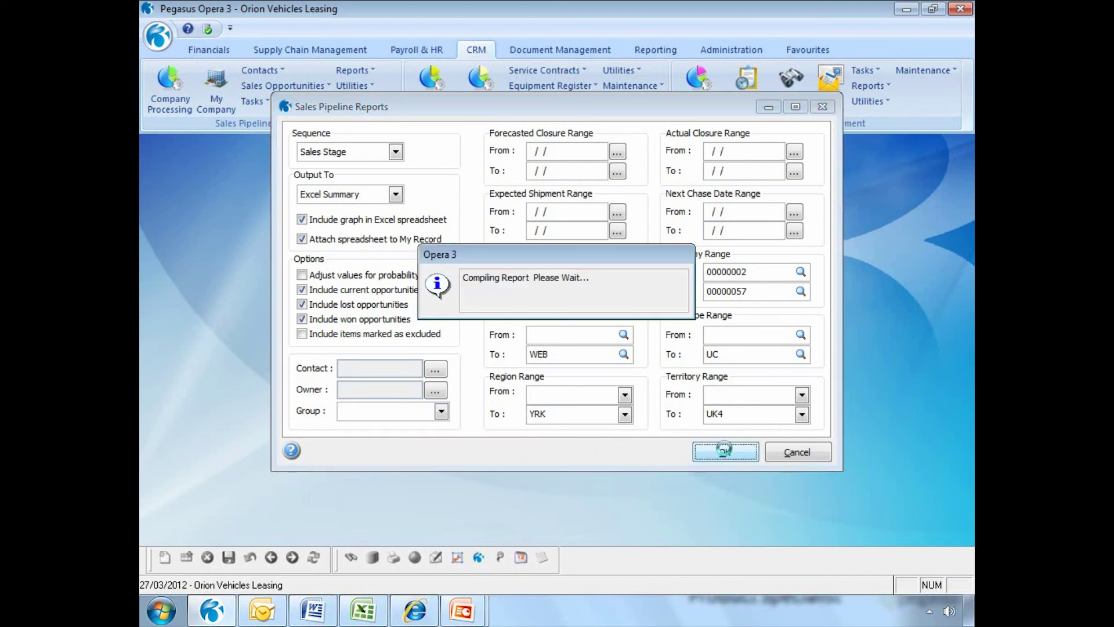
In the Excel report, fit columns B to F to their contents, move the Sales By Stage chart under the table and minimise the workbook
{"action": "double_click", "coordinate": [530, 93]}
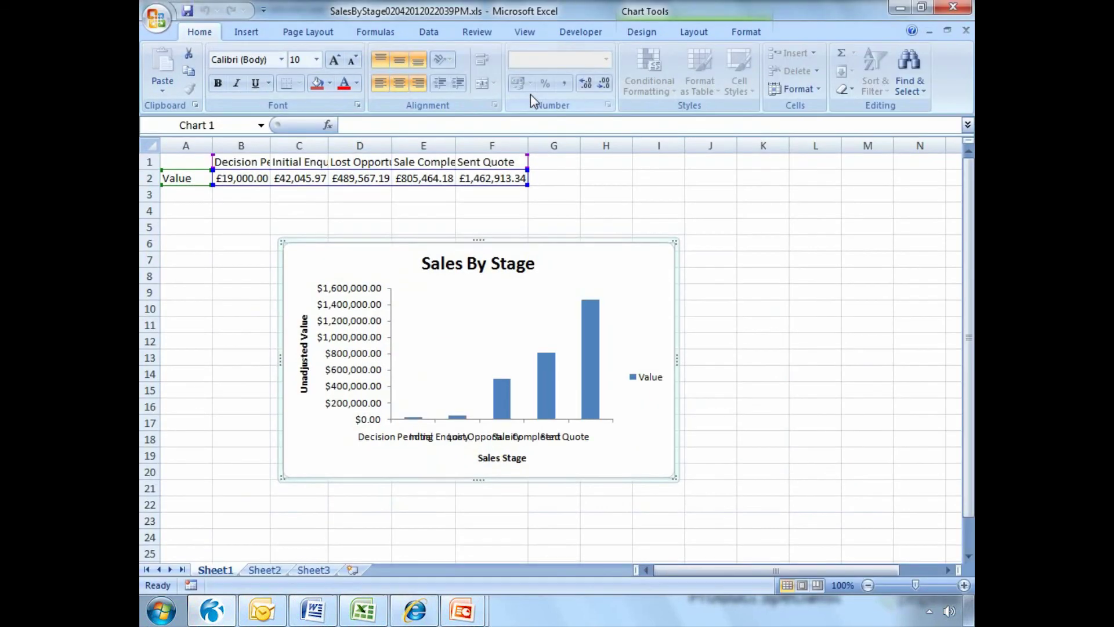
{"action": "left_click_drag", "start_coordinate": [240, 145], "coordinate": [529, 149]}
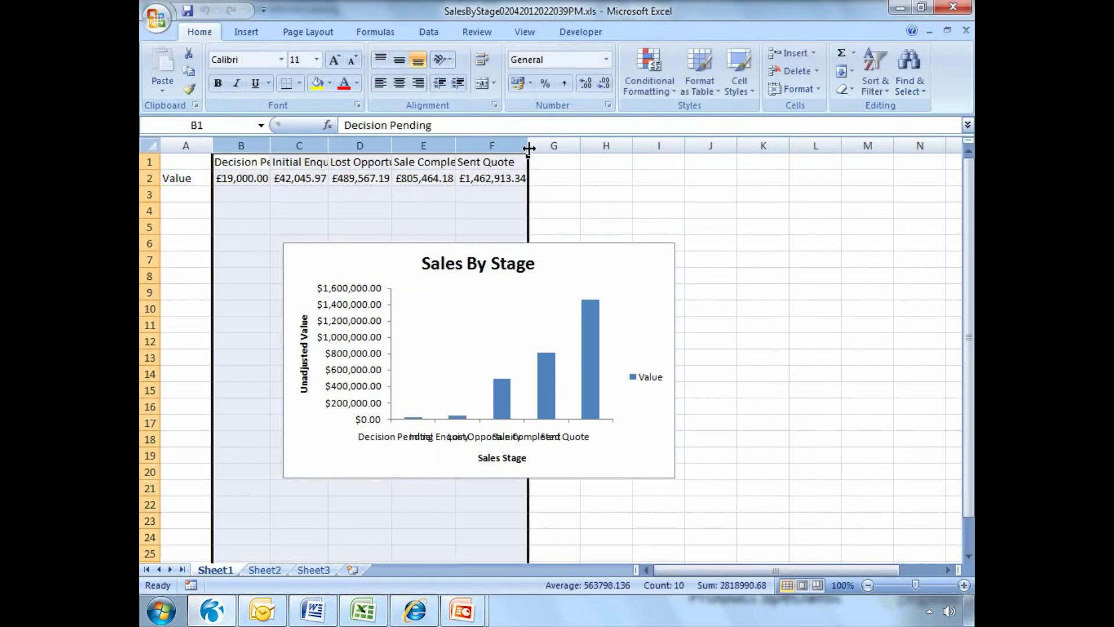
{"action": "double_click", "coordinate": [529, 149]}
{"action": "left_click", "coordinate": [511, 249]}
{"action": "left_click_drag", "start_coordinate": [510, 249], "coordinate": [427, 247]}
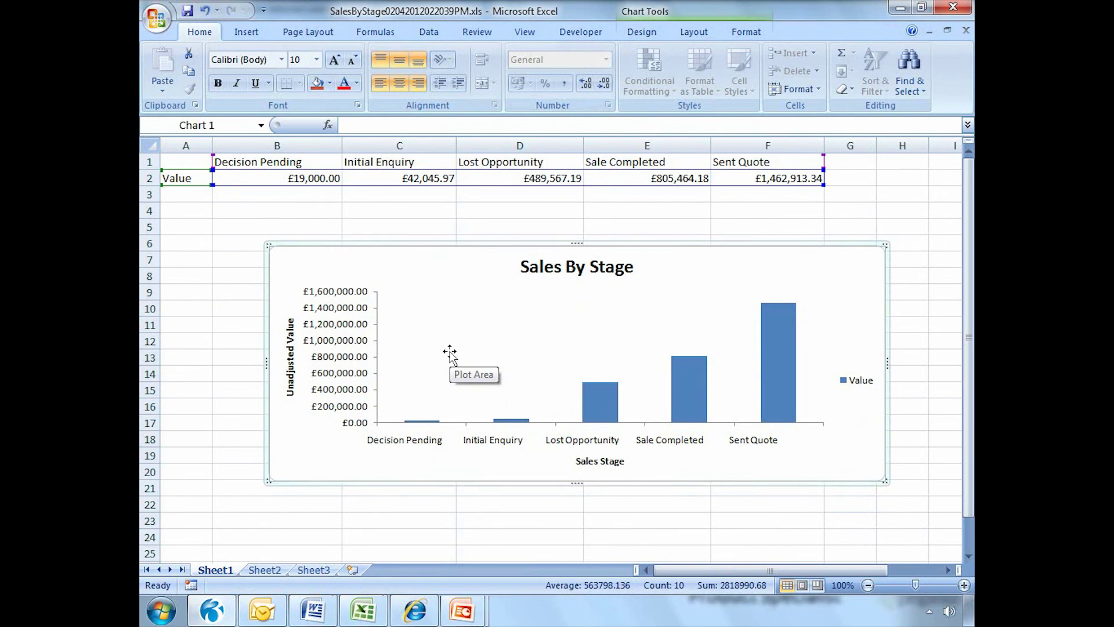
{"action": "left_click", "coordinate": [900, 9]}
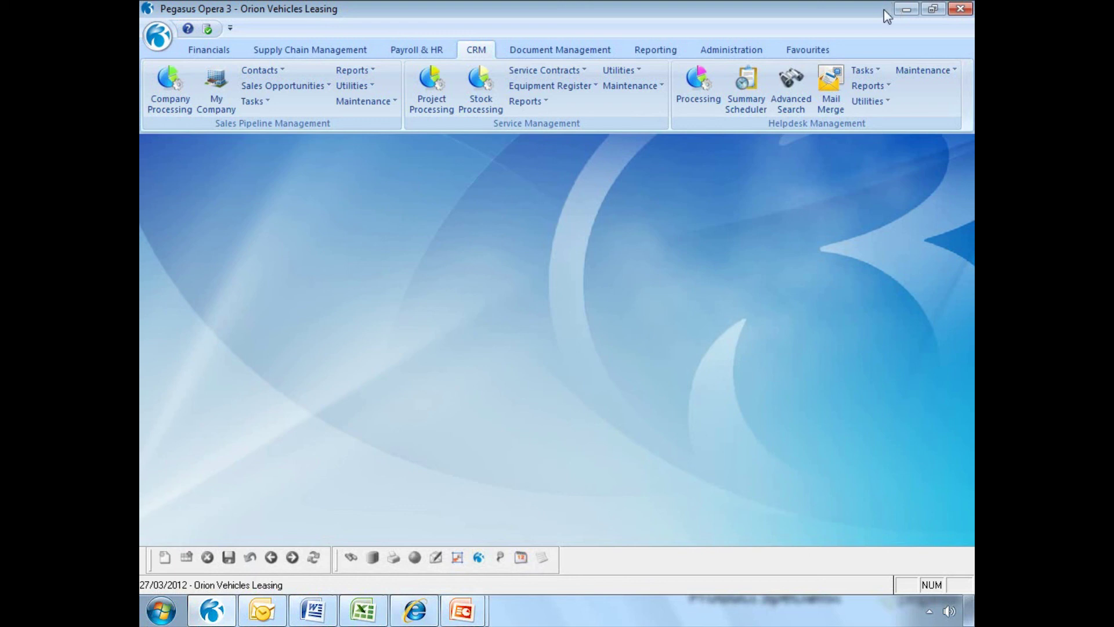
Review the Sales Pipeline Management Task List for all dates with cleared tasks shown, and close it
{"action": "left_click", "coordinate": [253, 101]}
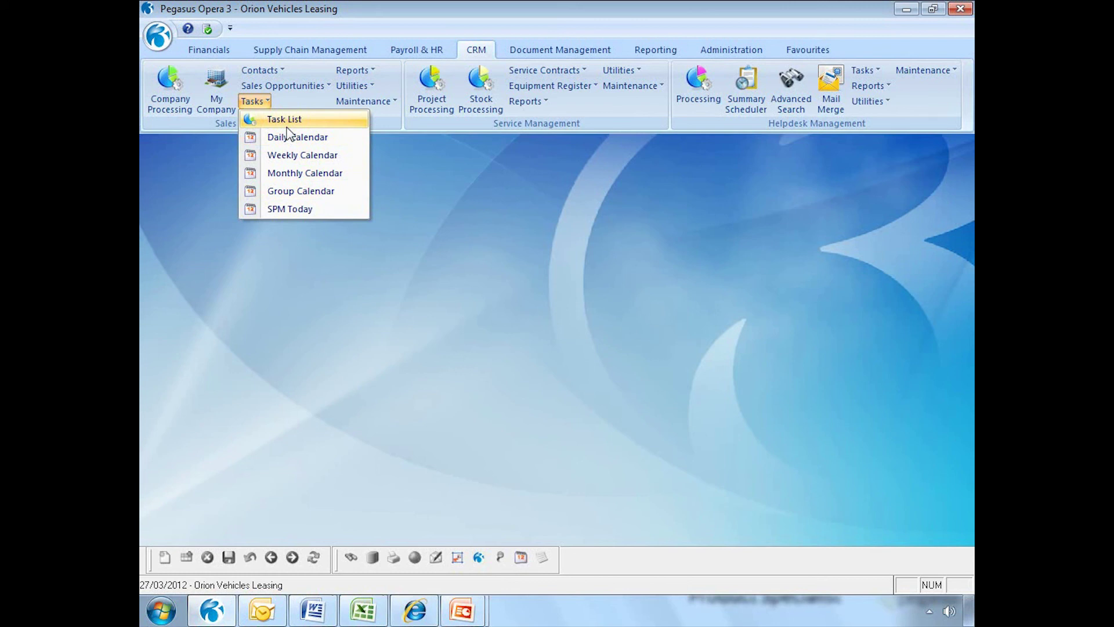
{"action": "left_click", "coordinate": [307, 125]}
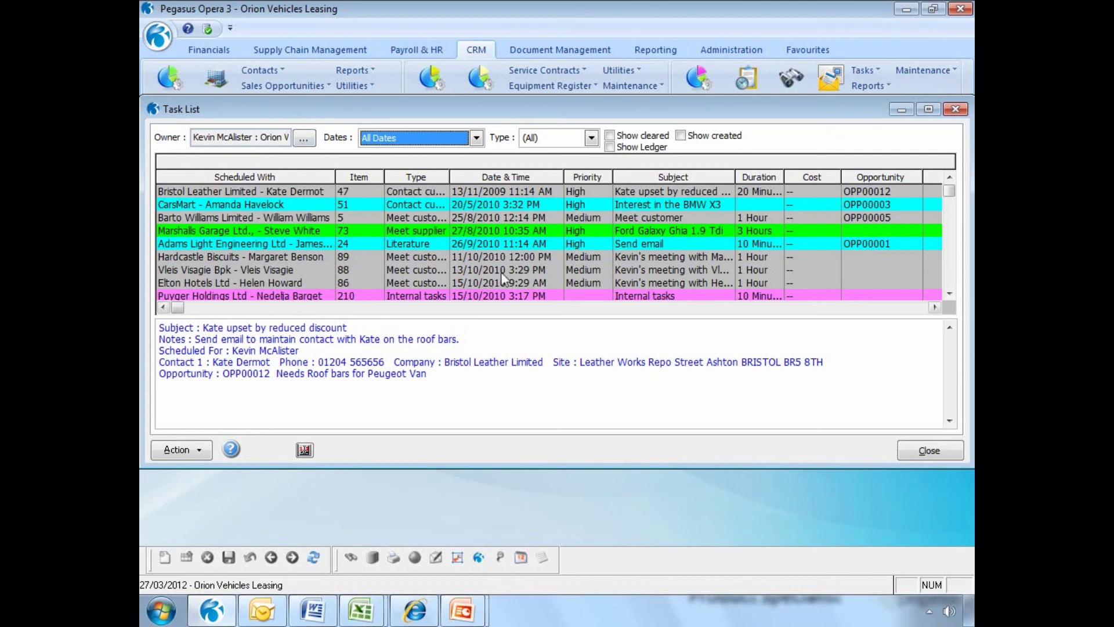
{"action": "left_click", "coordinate": [611, 135]}
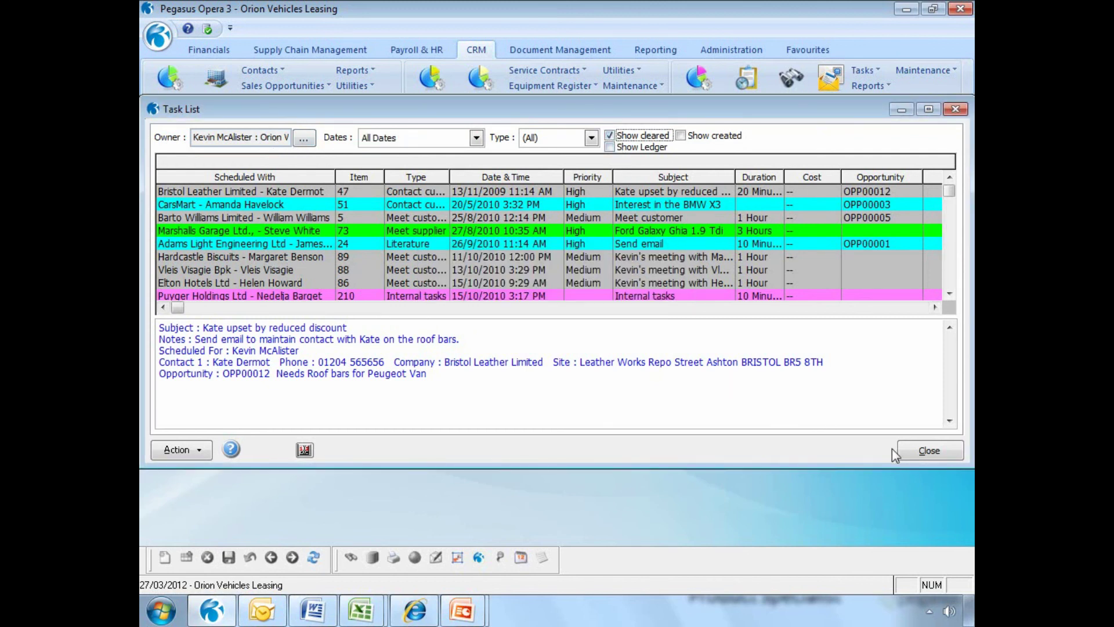
{"action": "left_click", "coordinate": [929, 451]}
View the Group Calendar for the Internal group and close it
{"action": "left_click", "coordinate": [258, 101]}
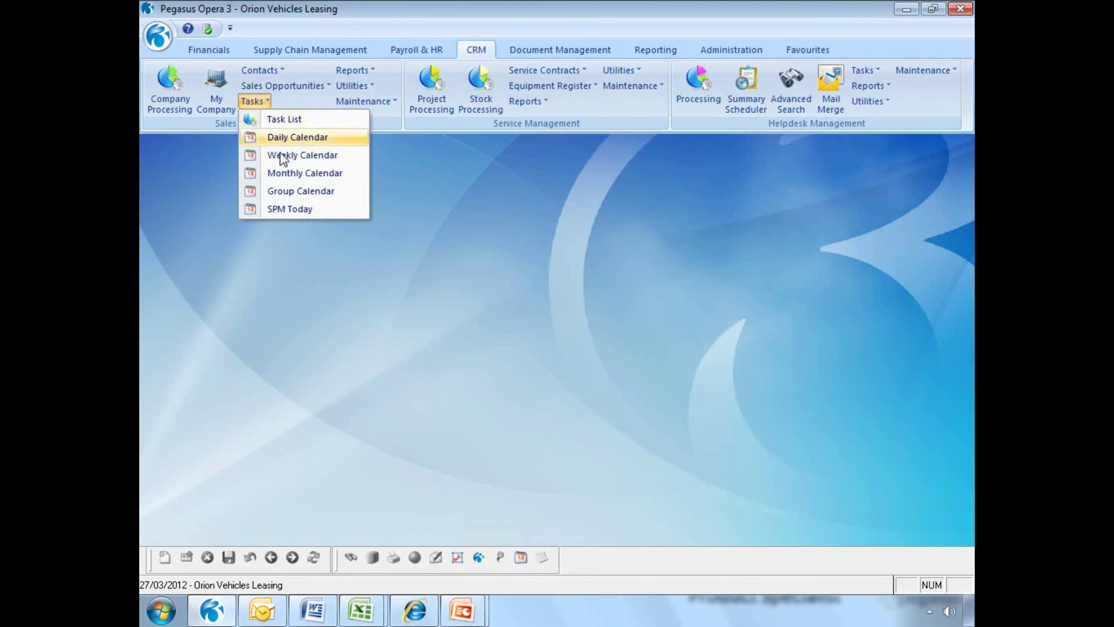
{"action": "left_click", "coordinate": [284, 192]}
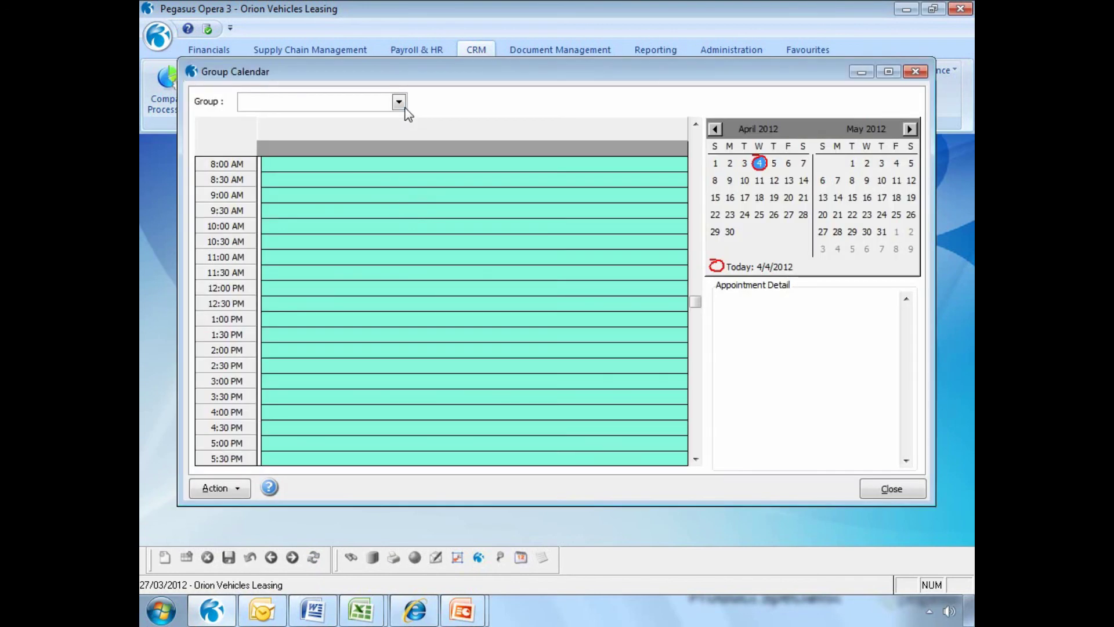
{"action": "left_click", "coordinate": [398, 102]}
{"action": "left_click", "coordinate": [348, 117]}
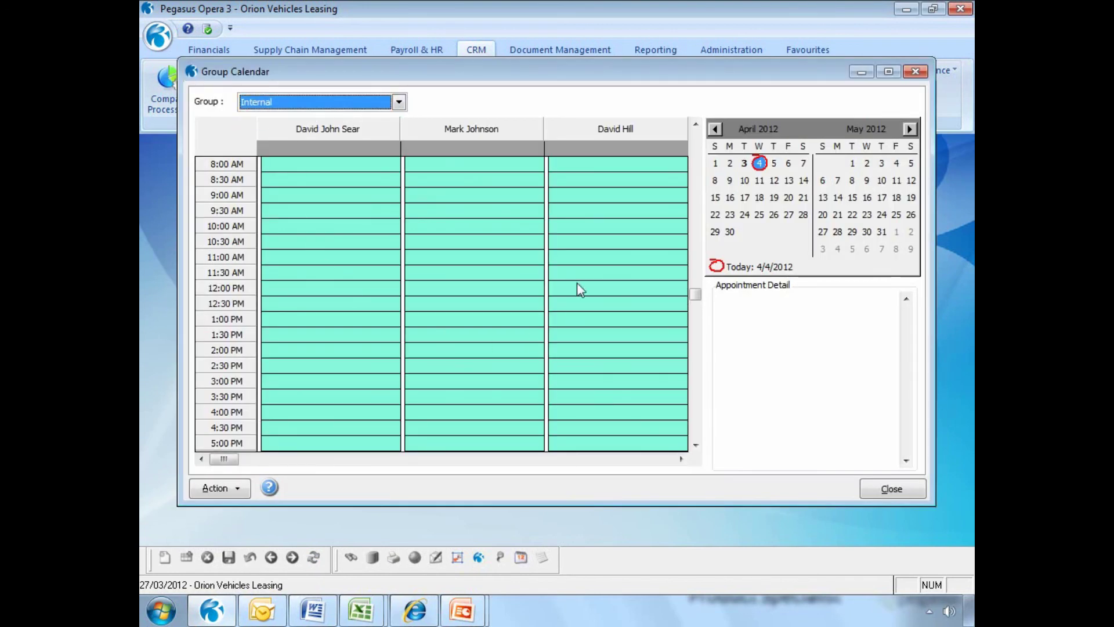
{"action": "left_click", "coordinate": [883, 490]}
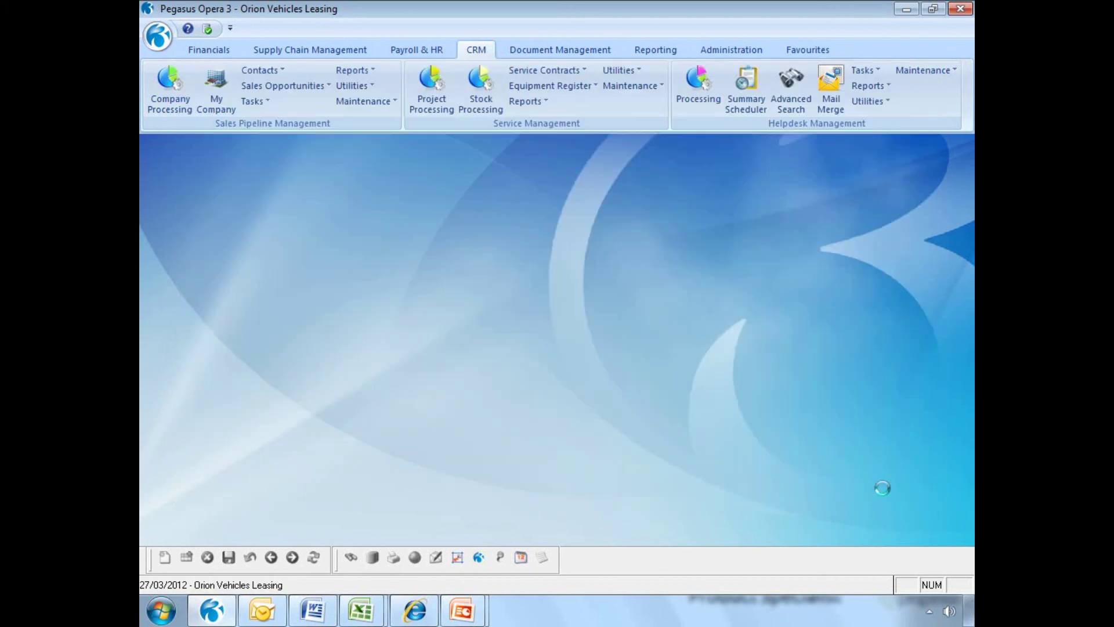
Display the Sales Opportunities View by territory without probability adjustment, including lost and won opportunities
{"action": "left_click", "coordinate": [284, 86]}
{"action": "left_click", "coordinate": [278, 175]}
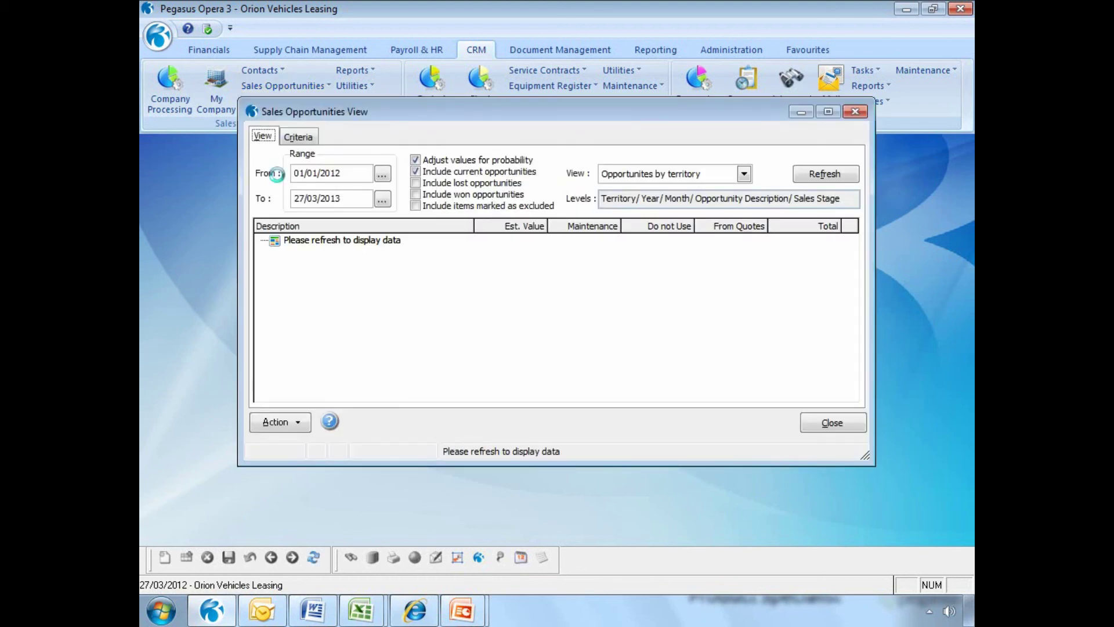
{"action": "left_click", "coordinate": [436, 184]}
{"action": "left_click", "coordinate": [436, 195]}
{"action": "left_click", "coordinate": [463, 163]}
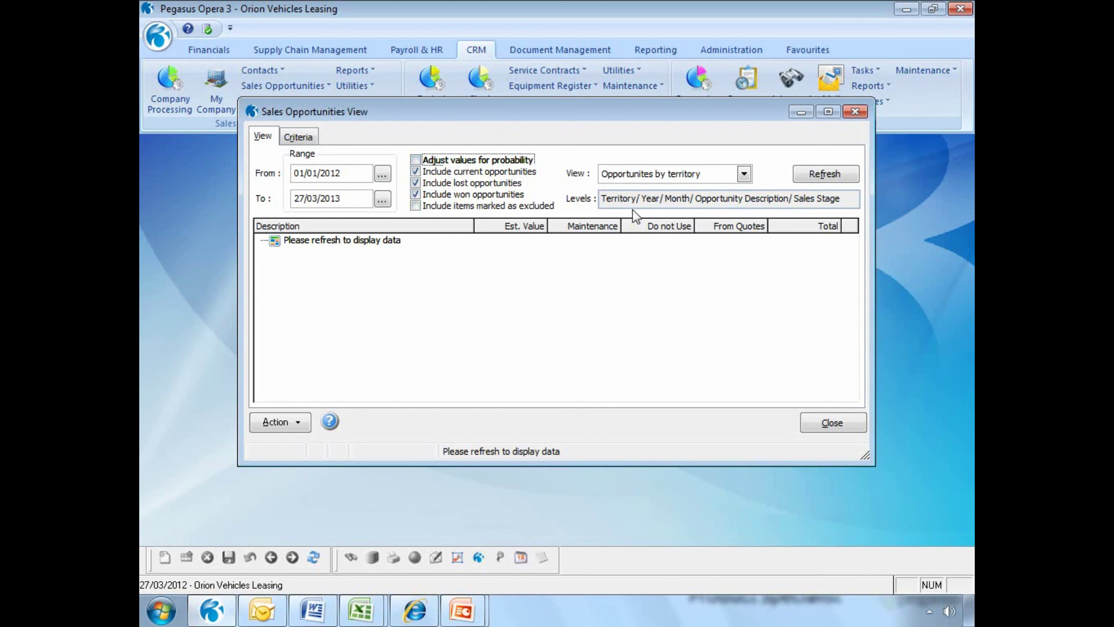
{"action": "left_click", "coordinate": [824, 174]}
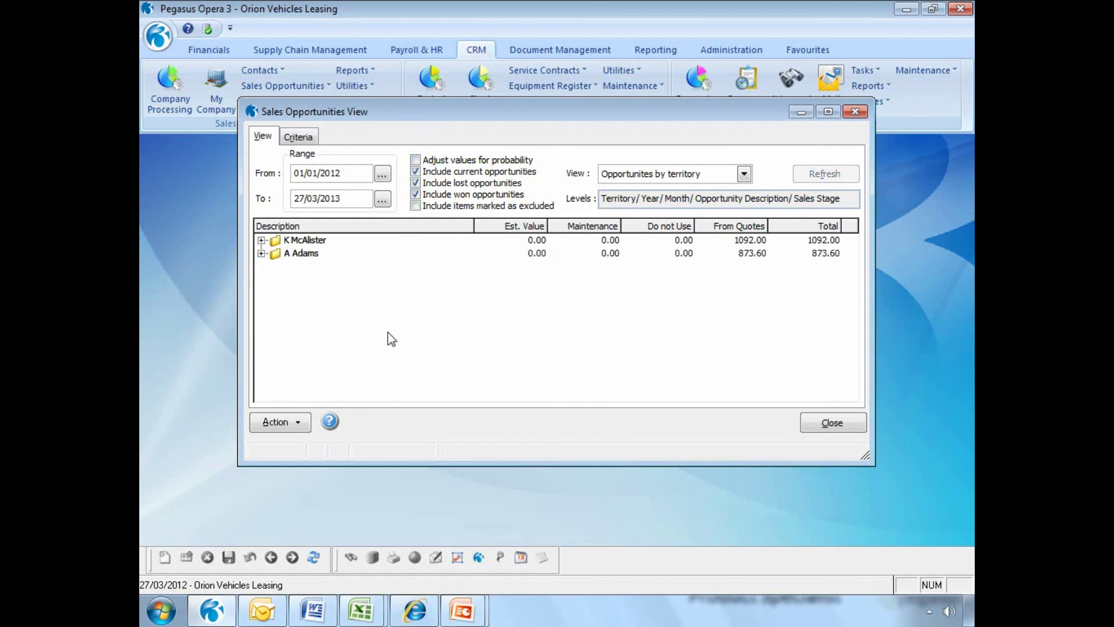
Expand the first territory down to its 2012 months, check the available copy and chart actions, and close the view
{"action": "left_click", "coordinate": [261, 240]}
{"action": "left_click", "coordinate": [273, 253]}
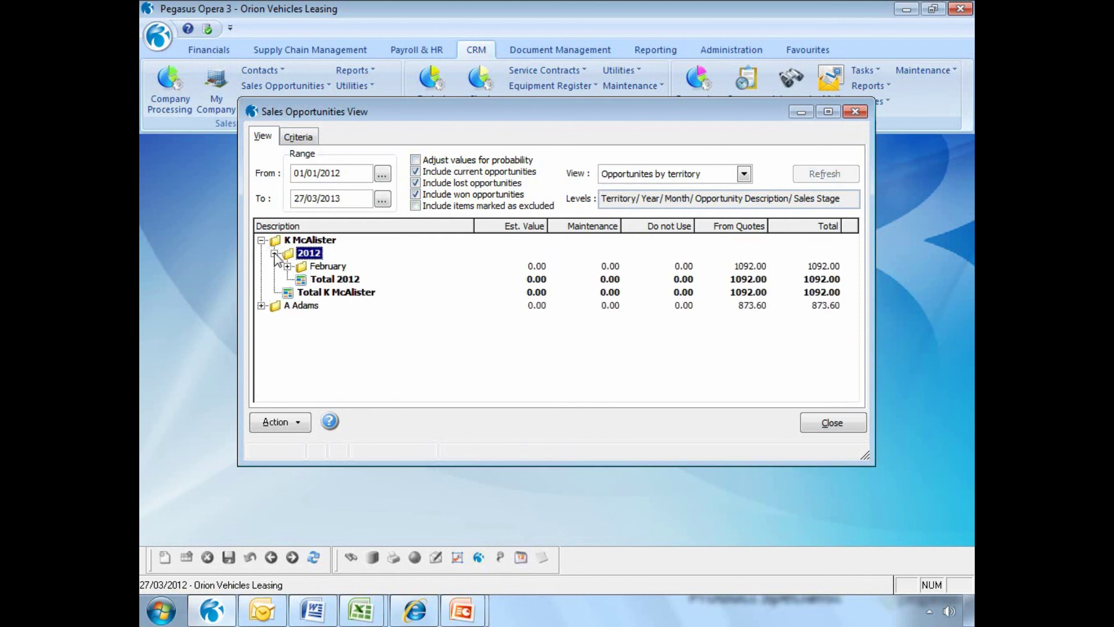
{"action": "left_click", "coordinate": [299, 425]}
{"action": "left_click", "coordinate": [299, 425]}
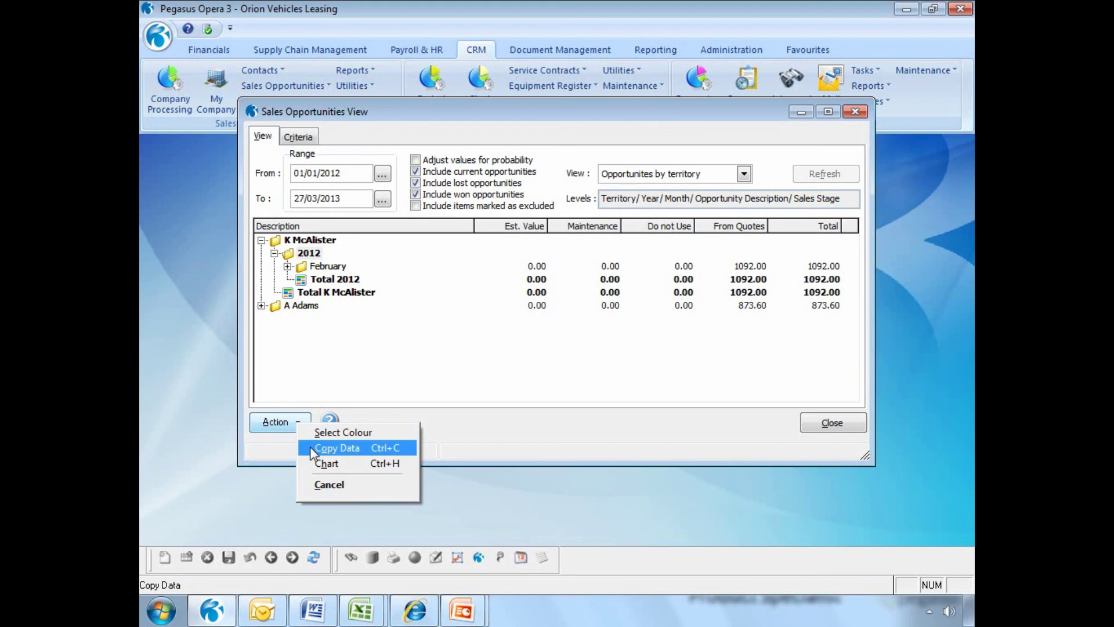
{"action": "left_click", "coordinate": [805, 432]}
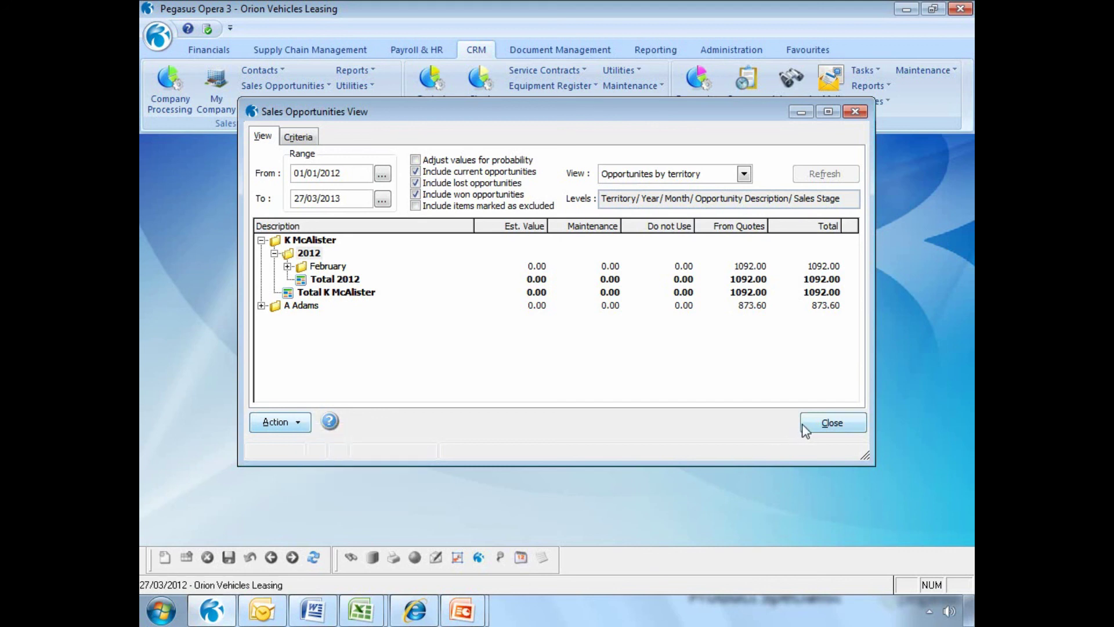
{"action": "left_click", "coordinate": [804, 430]}
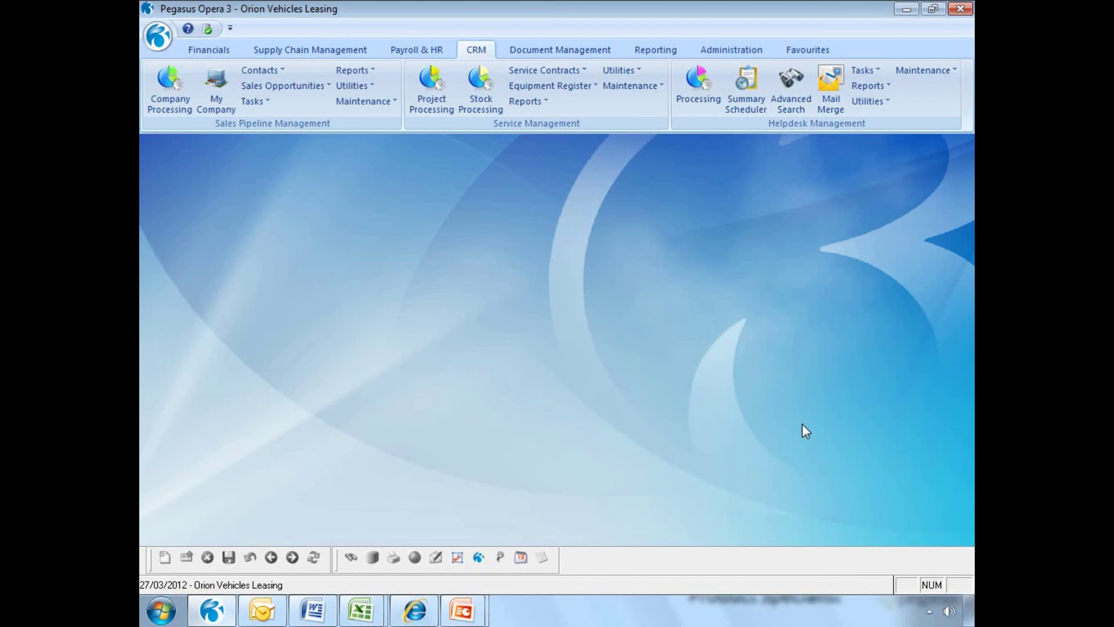
Switch to Pegasus Dashboards in Internet Explorer and log in with the user ID manager
{"action": "left_click", "coordinate": [415, 609]}
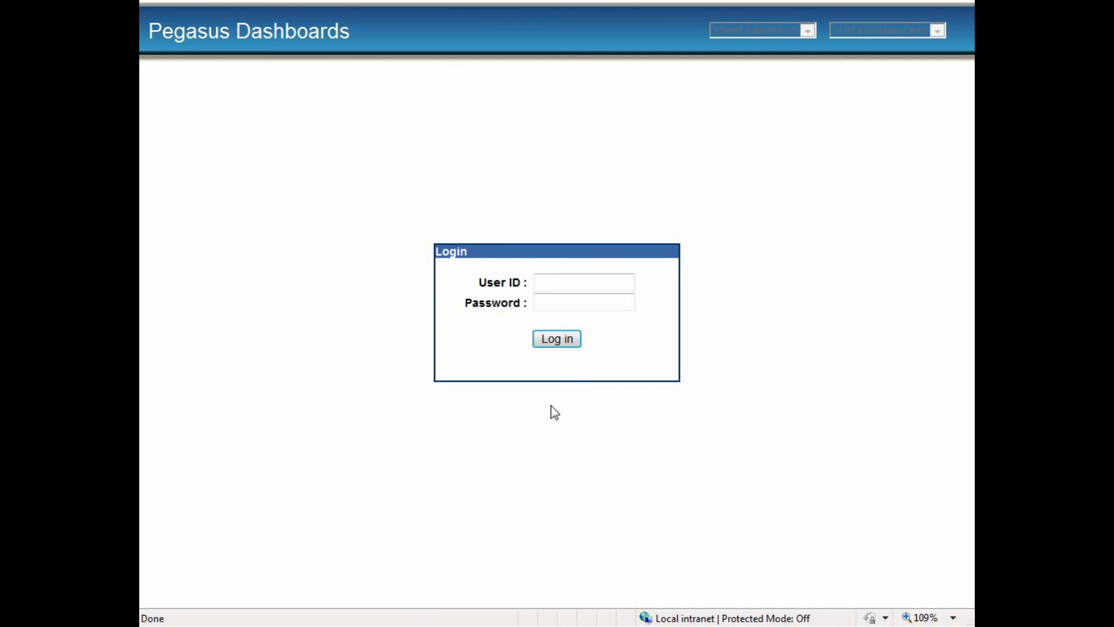
{"action": "left_click", "coordinate": [570, 280]}
{"action": "type", "text": "manager"}
{"action": "key", "text": "Return"}
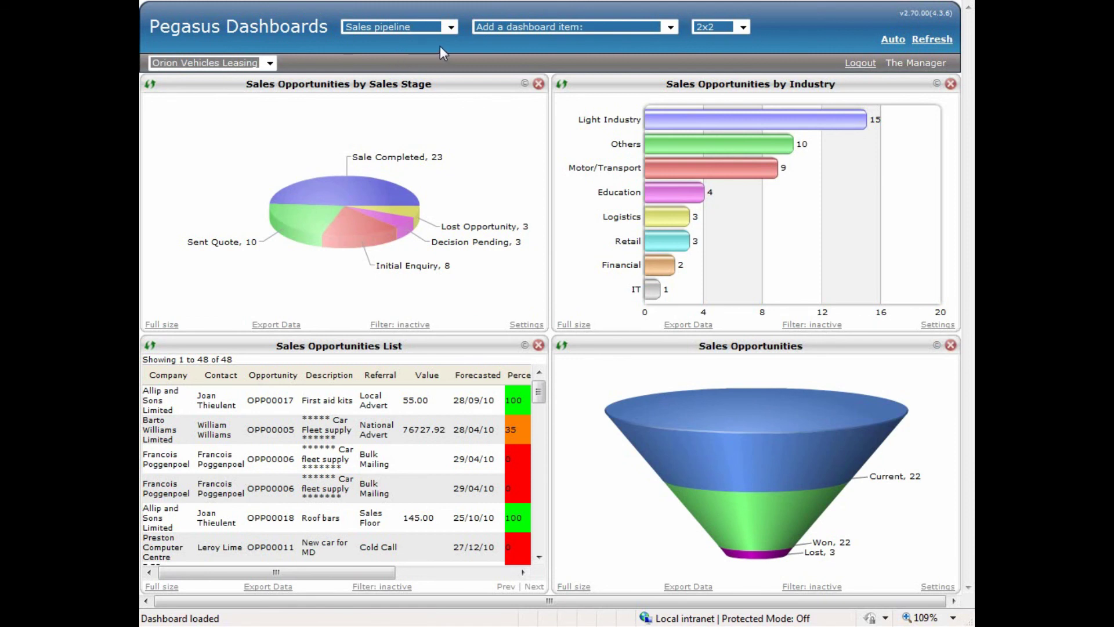
On the dashboard, swap the opportunities list with the industry chart and the funnel with the sales stage pie, and pull out the Sent Quote slice
{"action": "left_click", "coordinate": [671, 28]}
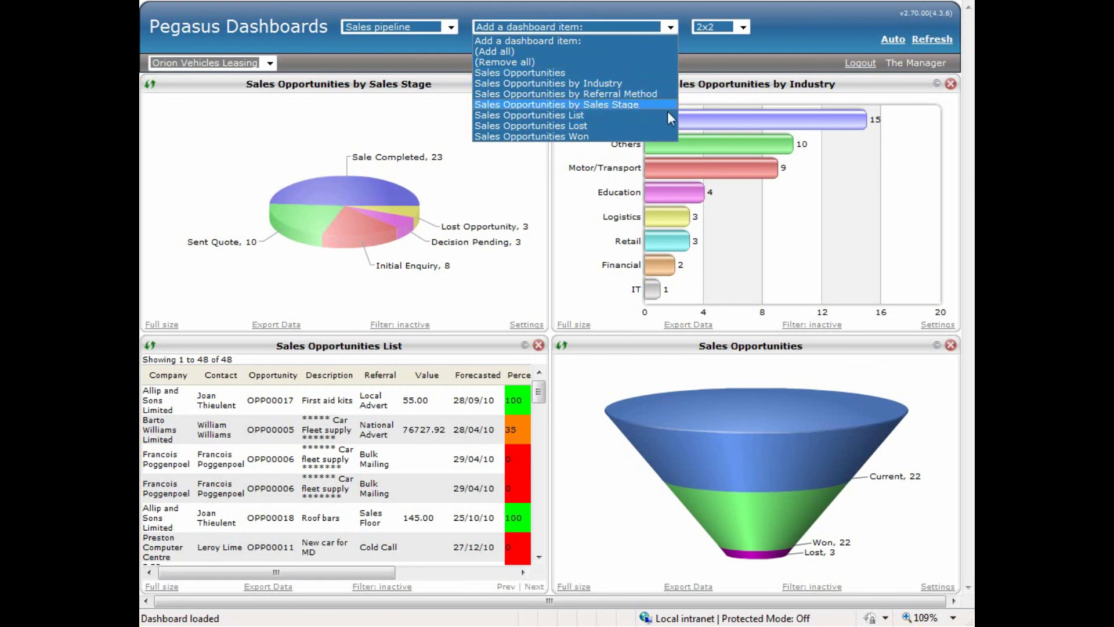
{"action": "left_click_drag", "start_coordinate": [465, 336], "coordinate": [861, 110]}
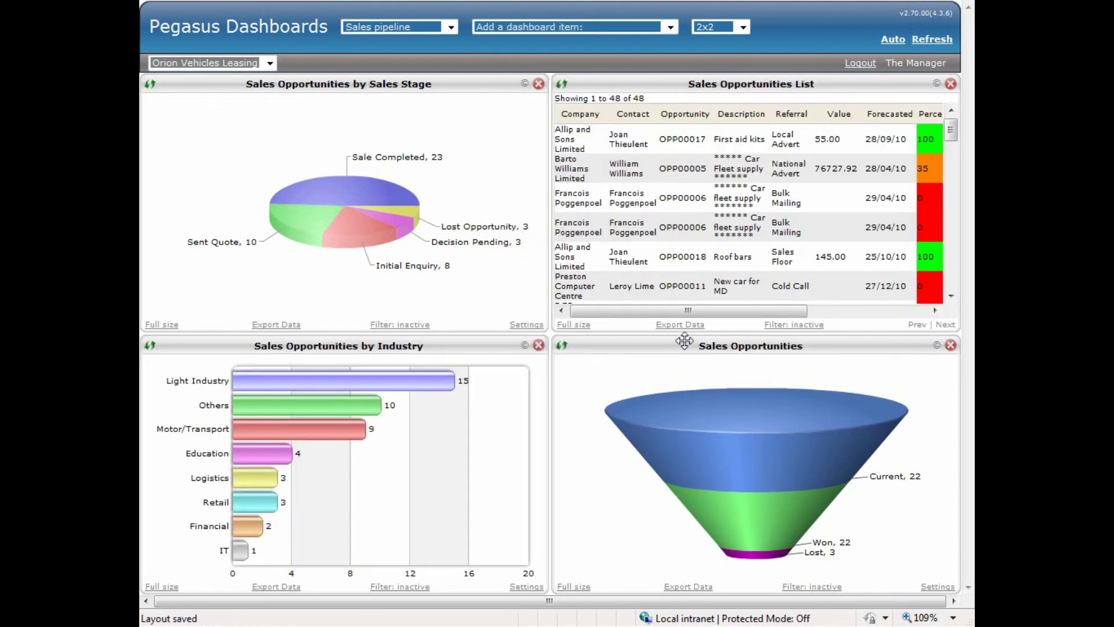
{"action": "left_click_drag", "start_coordinate": [508, 337], "coordinate": [315, 136]}
{"action": "left_click_drag", "start_coordinate": [291, 105], "coordinate": [284, 96]}
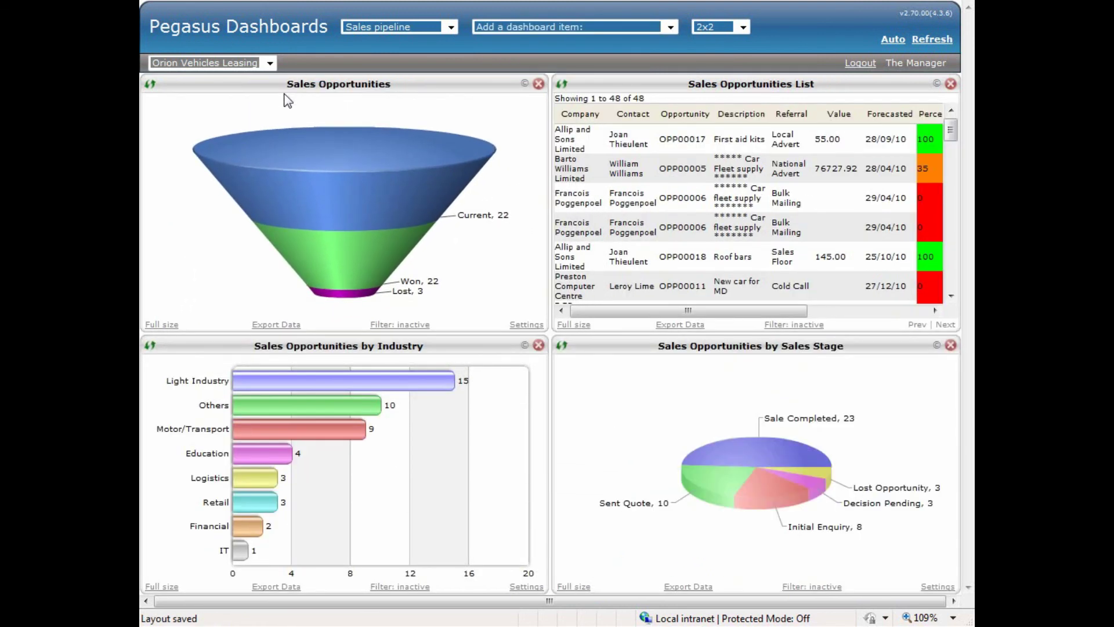
{"action": "left_click", "coordinate": [722, 484]}
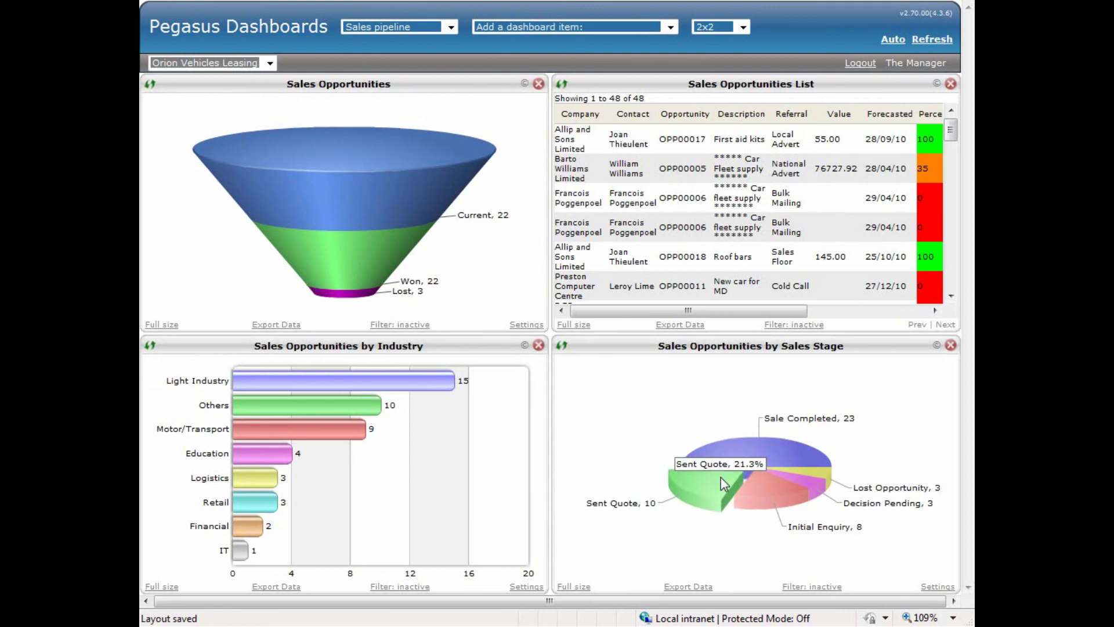
View the Sales Opportunities List at full size, filter it to Current status, and close it
{"action": "left_click", "coordinate": [586, 329]}
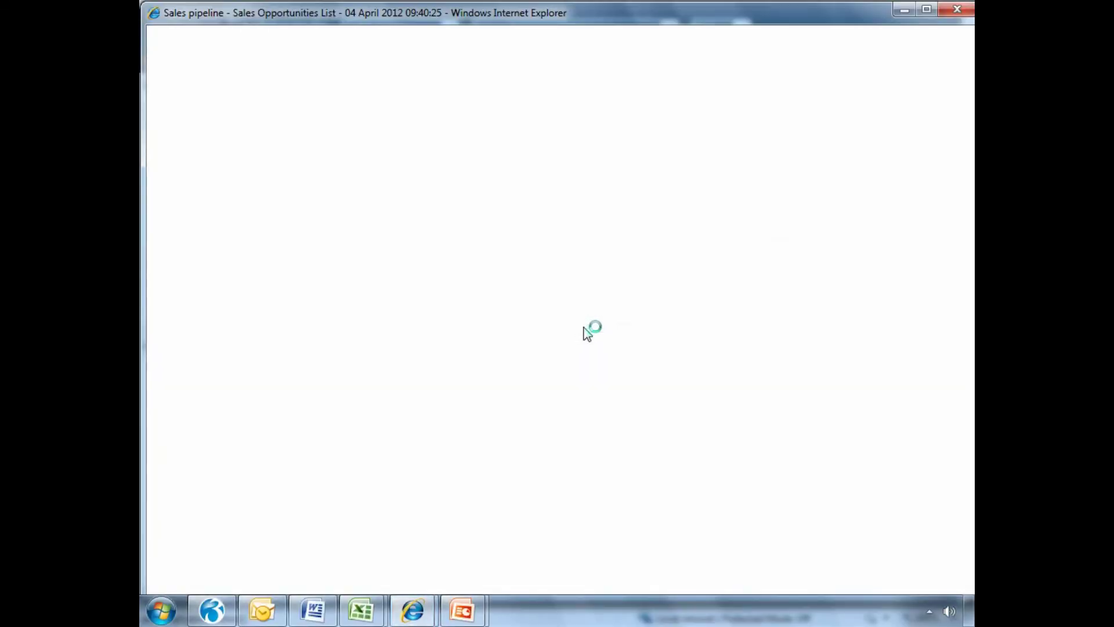
{"action": "left_click", "coordinate": [658, 587]}
{"action": "left_click", "coordinate": [596, 70]}
{"action": "left_click", "coordinate": [570, 92]}
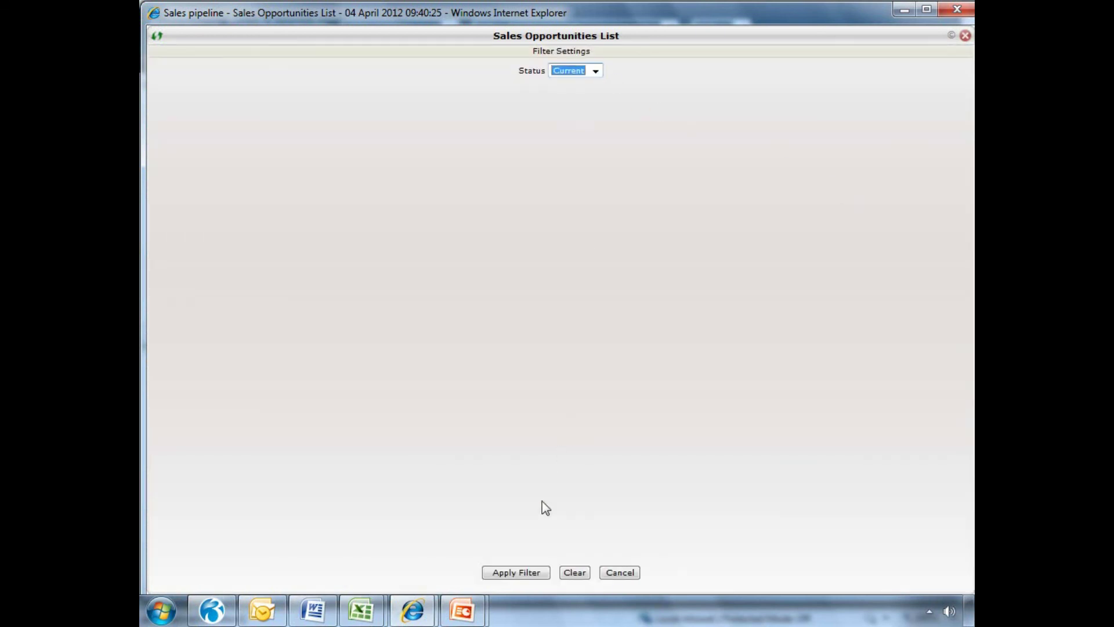
{"action": "left_click", "coordinate": [519, 573]}
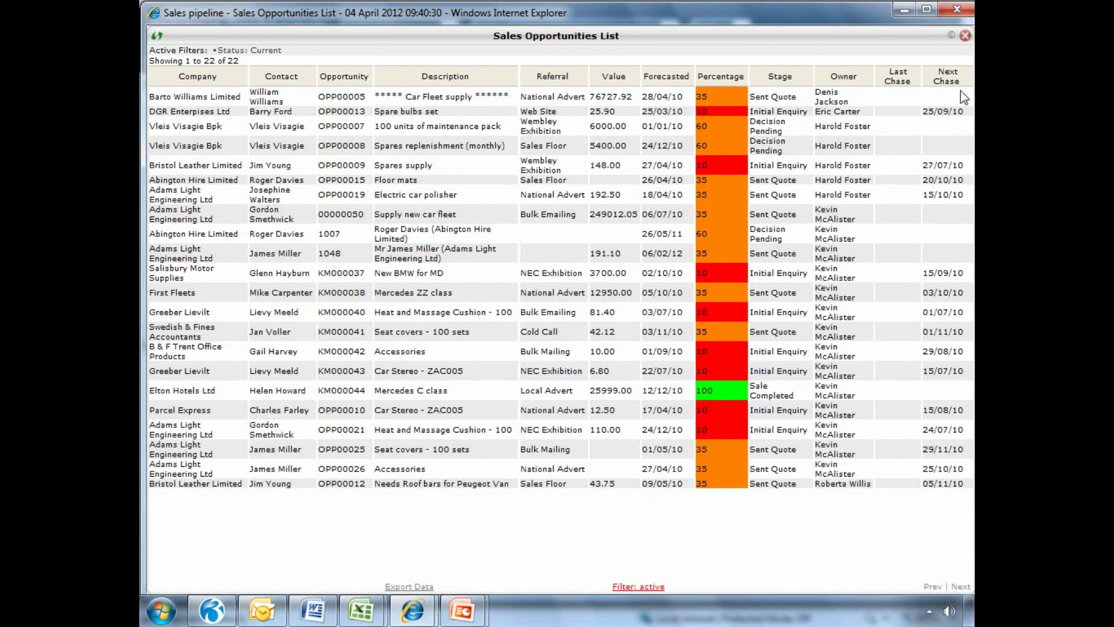
{"action": "left_click", "coordinate": [965, 37]}
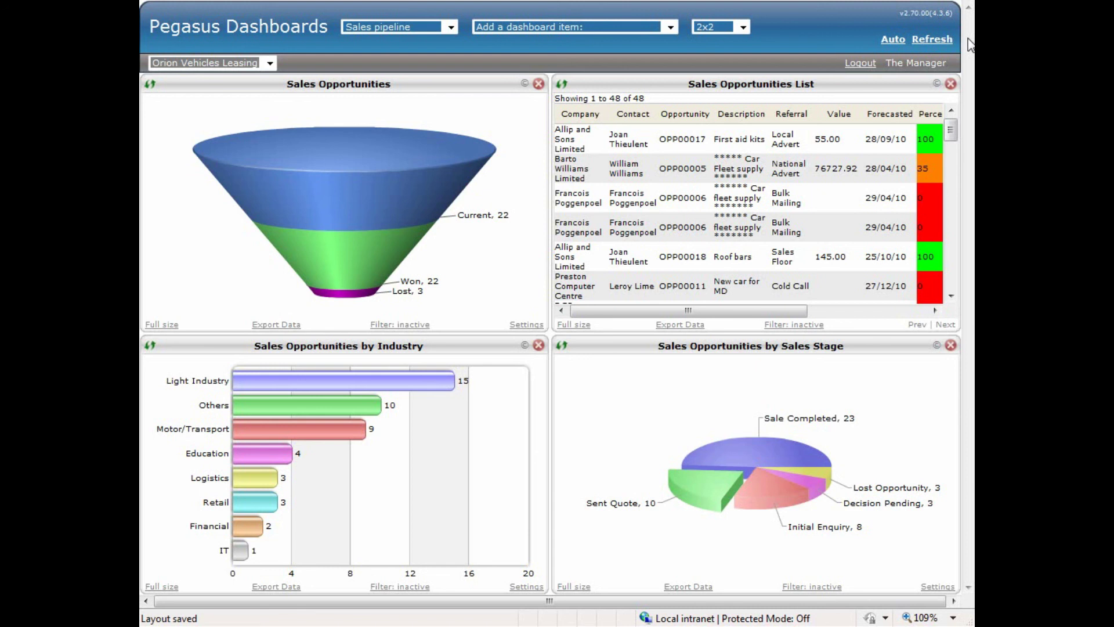
Switch back to Pegasus Opera 3, open SPM Today and review the details of the activities in My Items
{"action": "key", "text": "alt+Tab"}
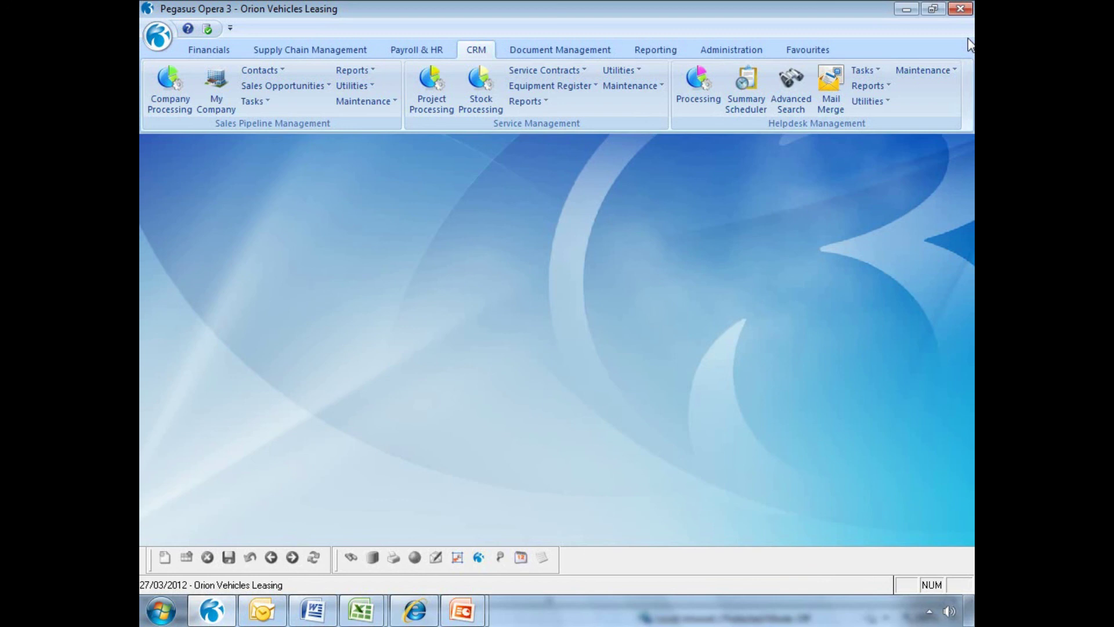
{"action": "left_click", "coordinate": [267, 103]}
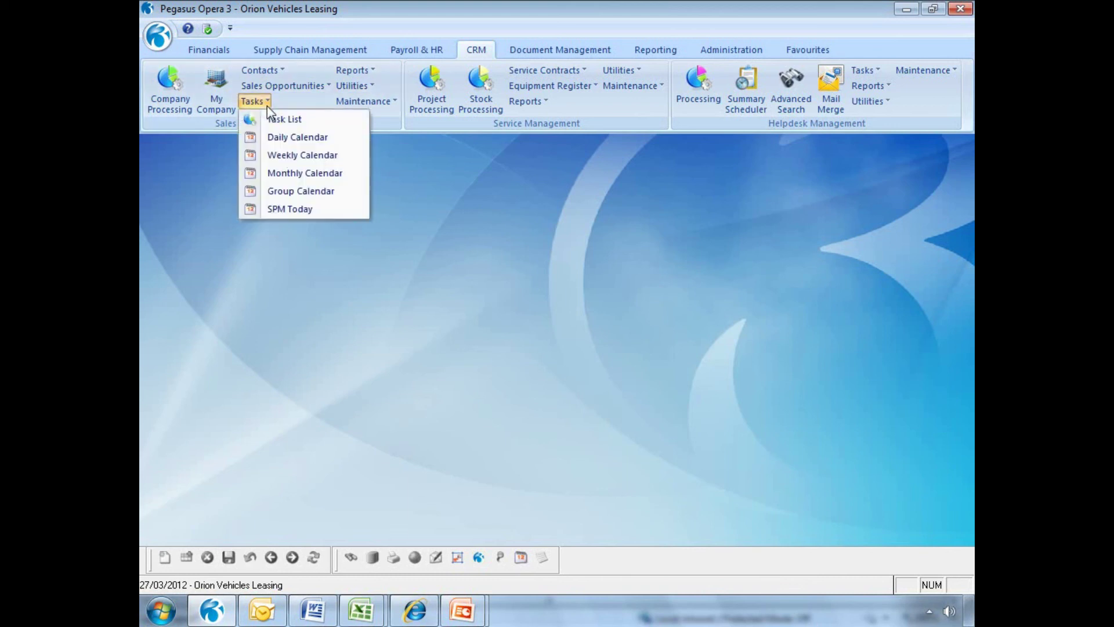
{"action": "left_click", "coordinate": [284, 212]}
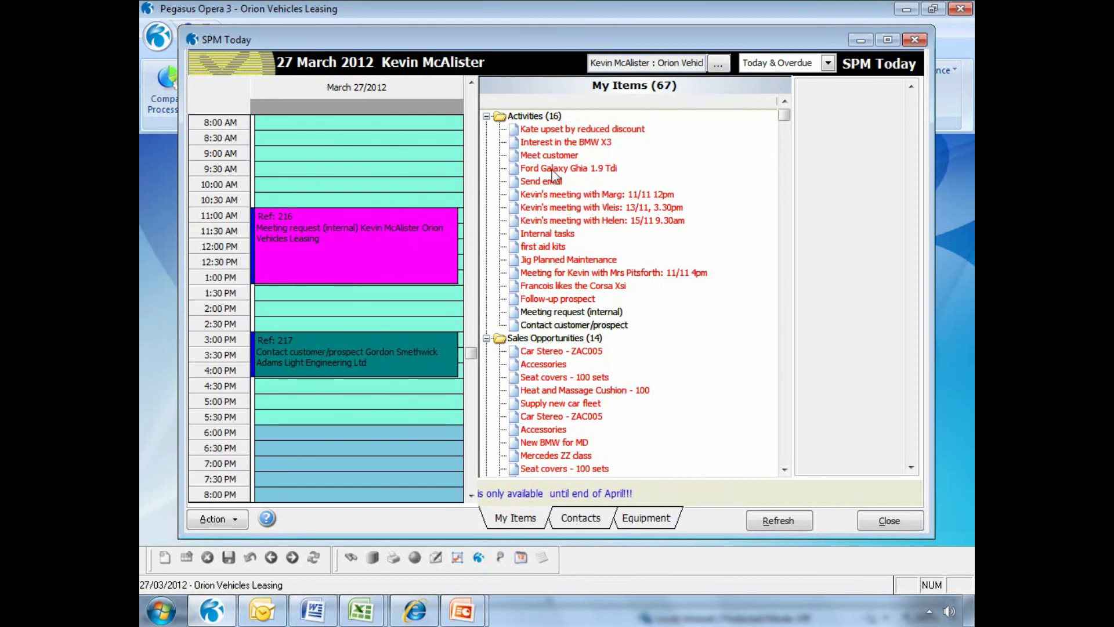
{"action": "left_click", "coordinate": [550, 130]}
{"action": "left_click", "coordinate": [546, 143]}
{"action": "left_click", "coordinate": [544, 156]}
{"action": "left_click", "coordinate": [542, 168]}
{"action": "left_click", "coordinate": [540, 182]}
{"action": "left_click", "coordinate": [542, 195]}
{"action": "left_click", "coordinate": [542, 208]}
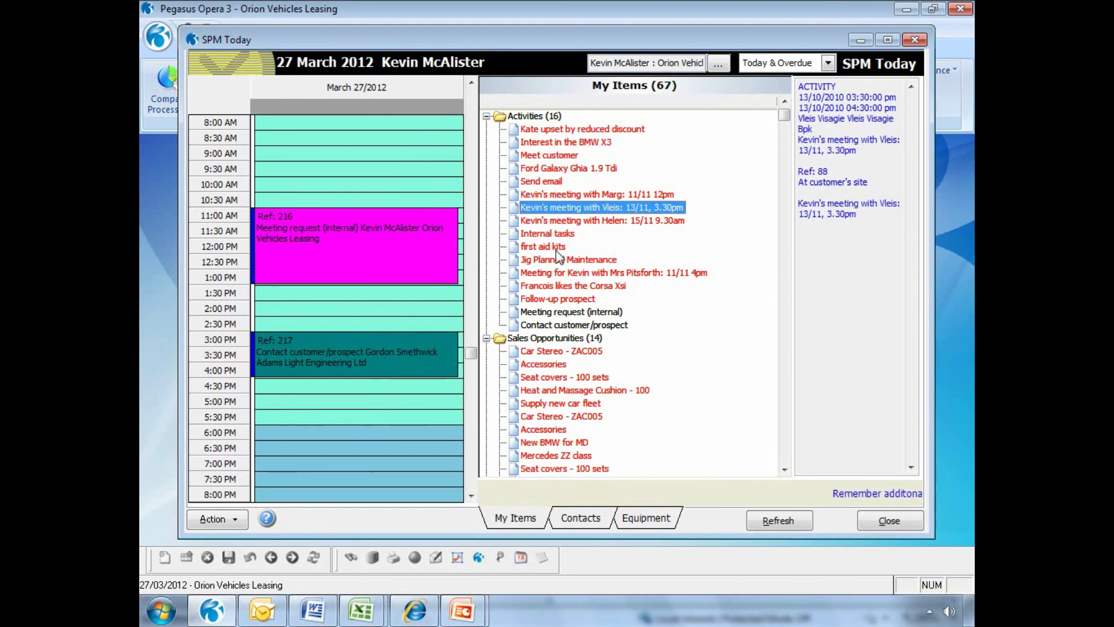
{"action": "left_click", "coordinate": [572, 312]}
{"action": "left_click", "coordinate": [584, 325]}
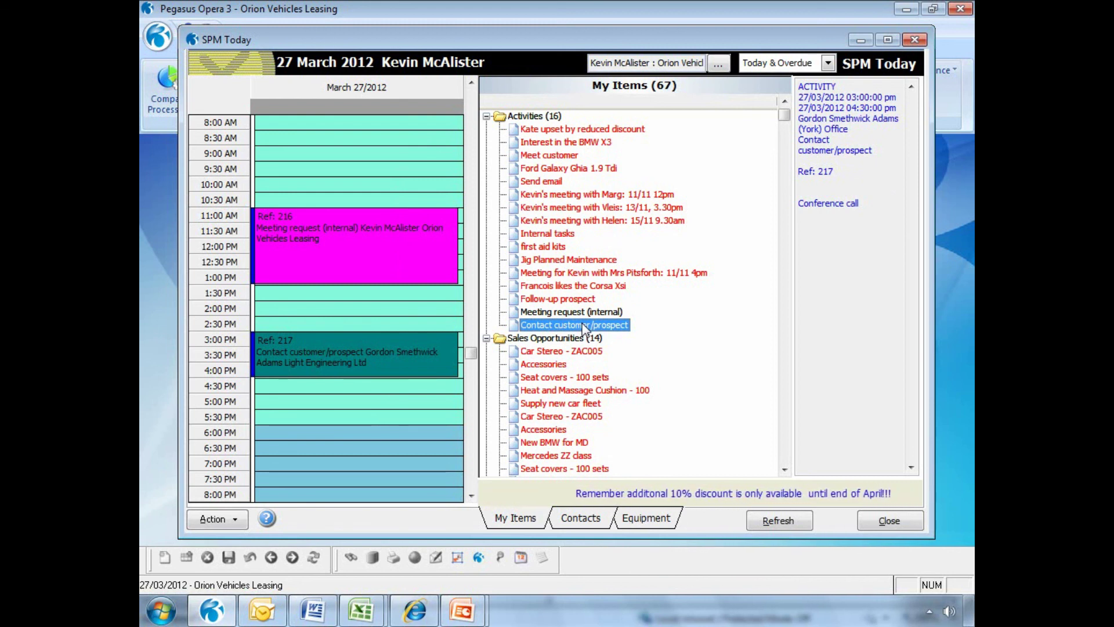
Open the Send email activity, check its Schedule Follow-Up options, and close the activity
{"action": "left_click", "coordinate": [545, 180]}
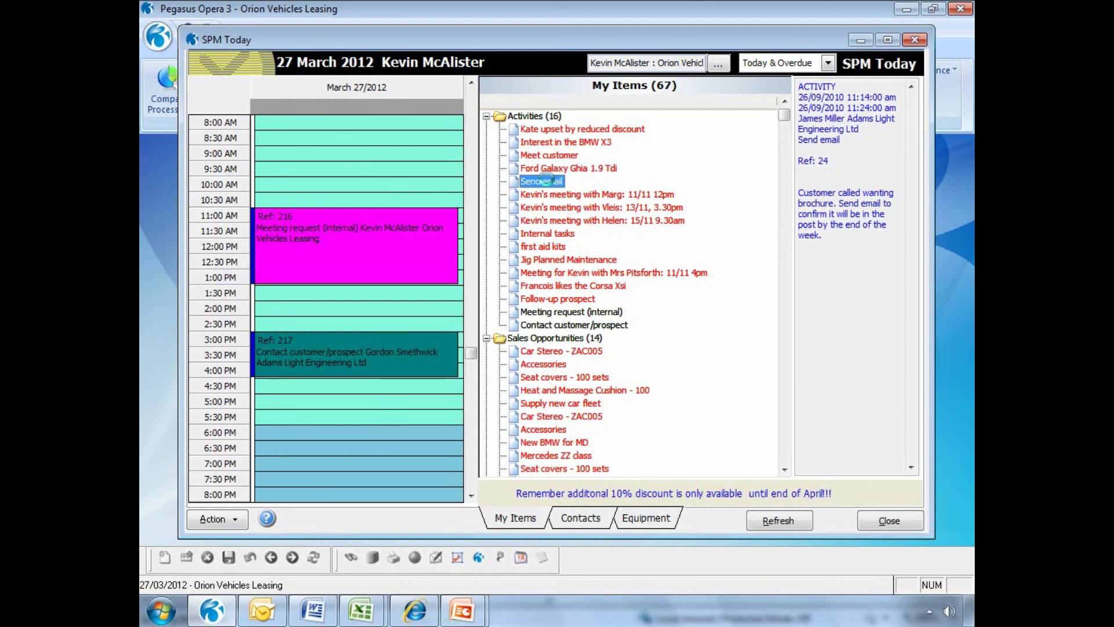
{"action": "double_click", "coordinate": [547, 179]}
{"action": "left_click", "coordinate": [288, 497]}
{"action": "mouse_move", "coordinate": [345, 494]}
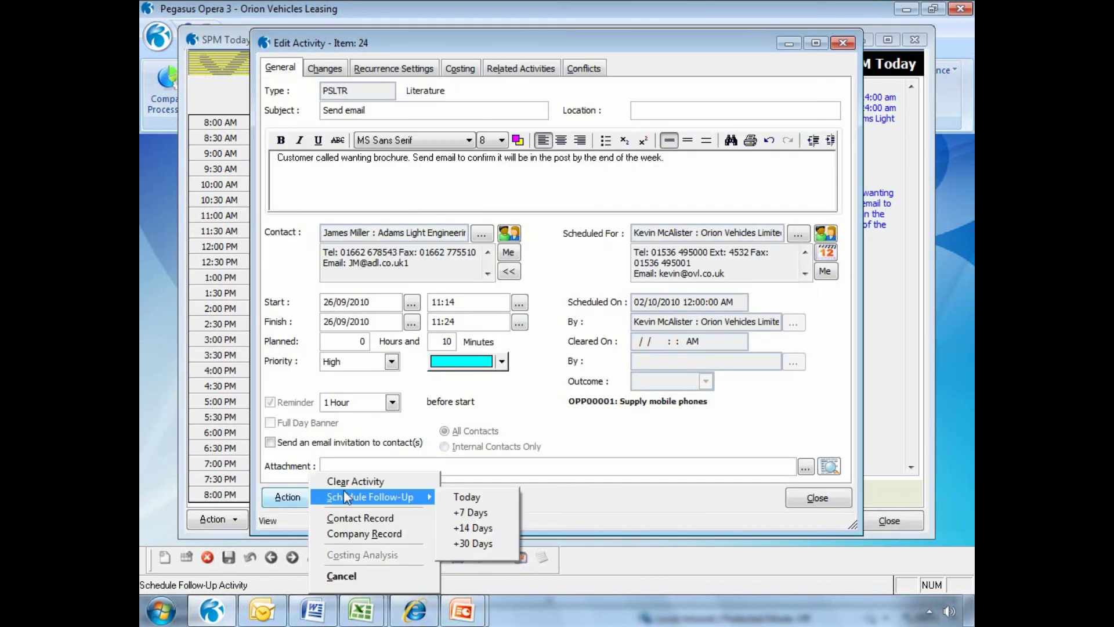
{"action": "left_click", "coordinate": [499, 498]}
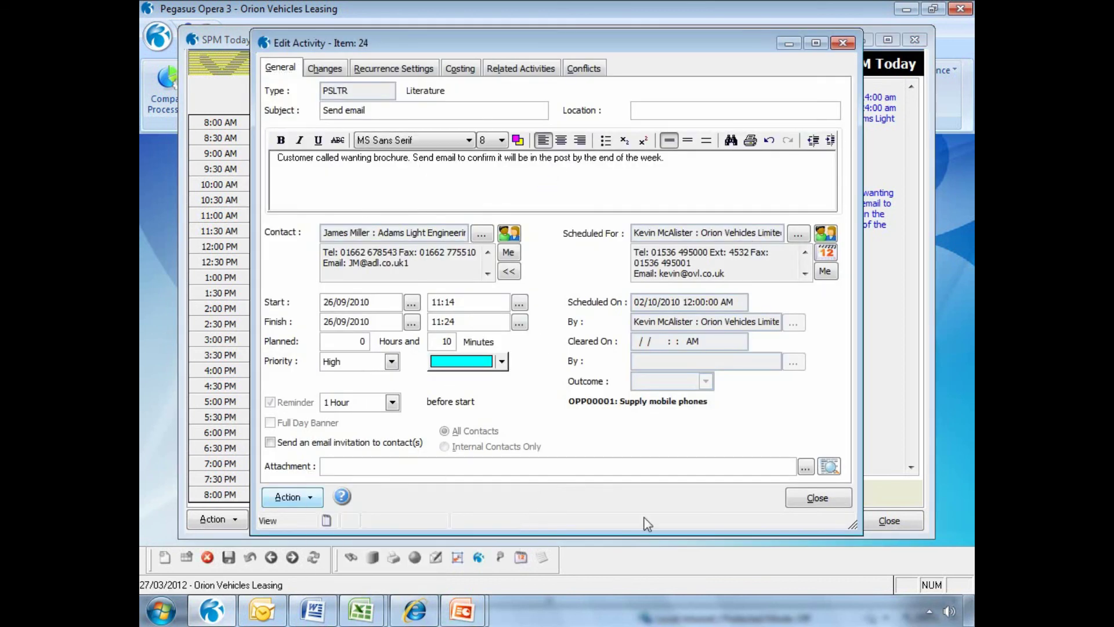
{"action": "left_click", "coordinate": [838, 508]}
Collapse the activities, review several sales opportunities, collapse that group too, and examine the First Fleets quote
{"action": "left_click", "coordinate": [486, 116]}
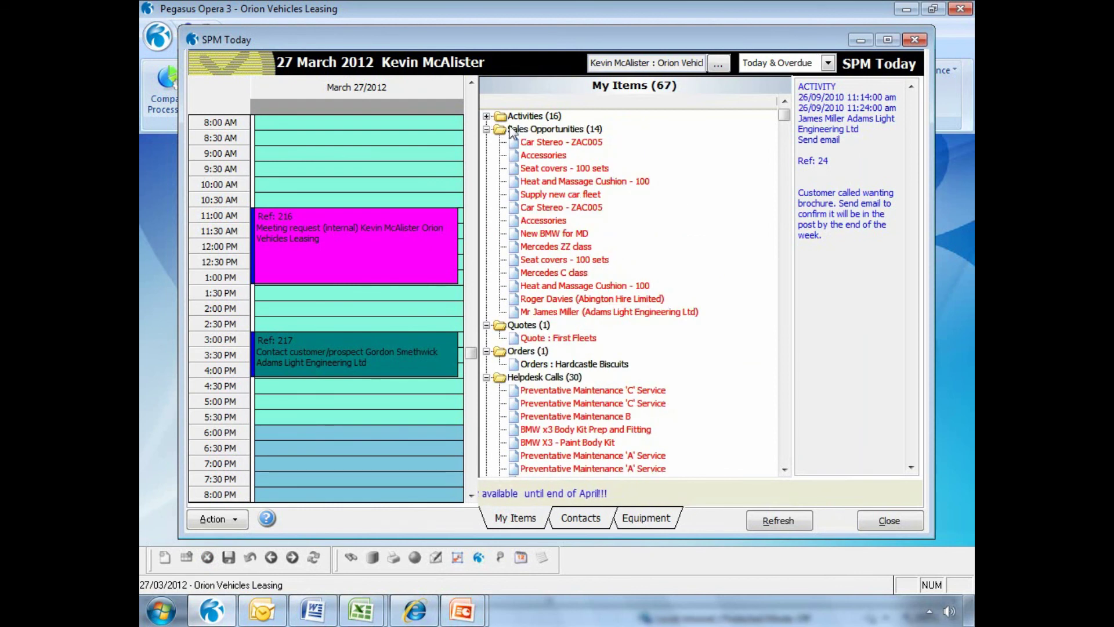
{"action": "key", "text": "Down"}
{"action": "key", "text": "Down"}
{"action": "key", "text": "Down"}
{"action": "key", "text": "Down"}
{"action": "key", "text": "Down"}
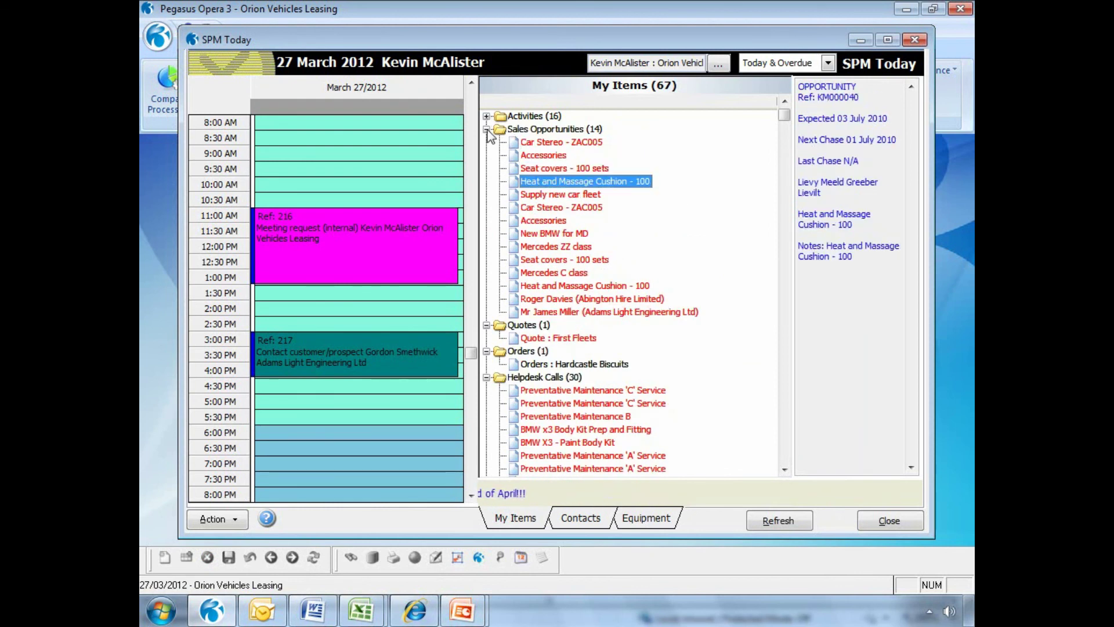
{"action": "left_click", "coordinate": [487, 129]}
{"action": "left_click", "coordinate": [542, 156]}
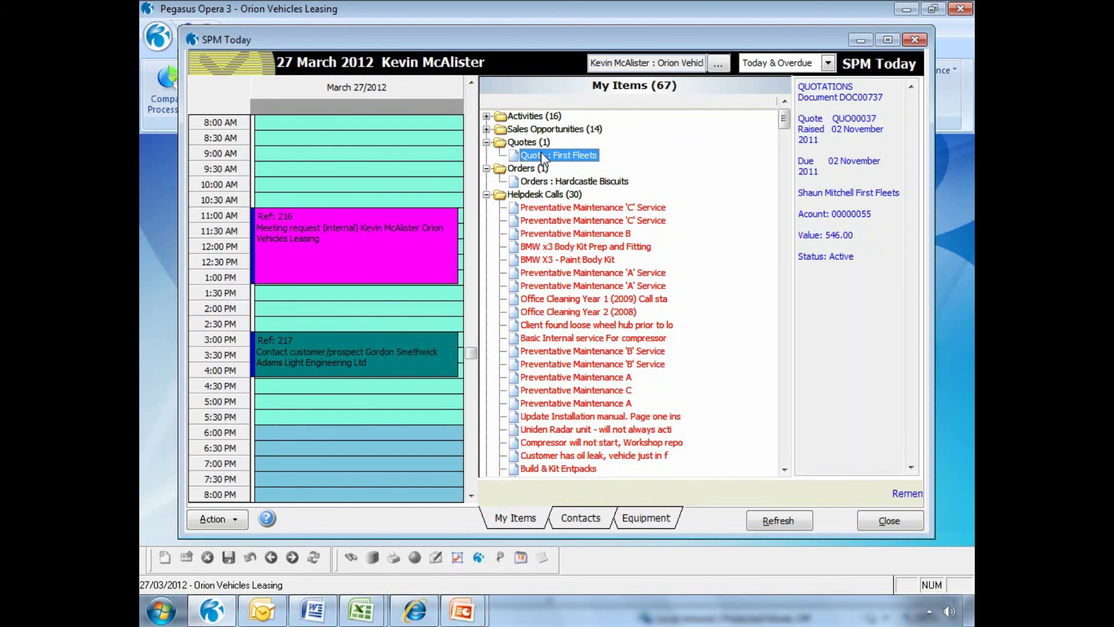
Review the Hardcastle Biscuits order, collapse the Helpdesk Calls and Contract Renewals groups, and check the actions available for the order
{"action": "left_click", "coordinate": [542, 182]}
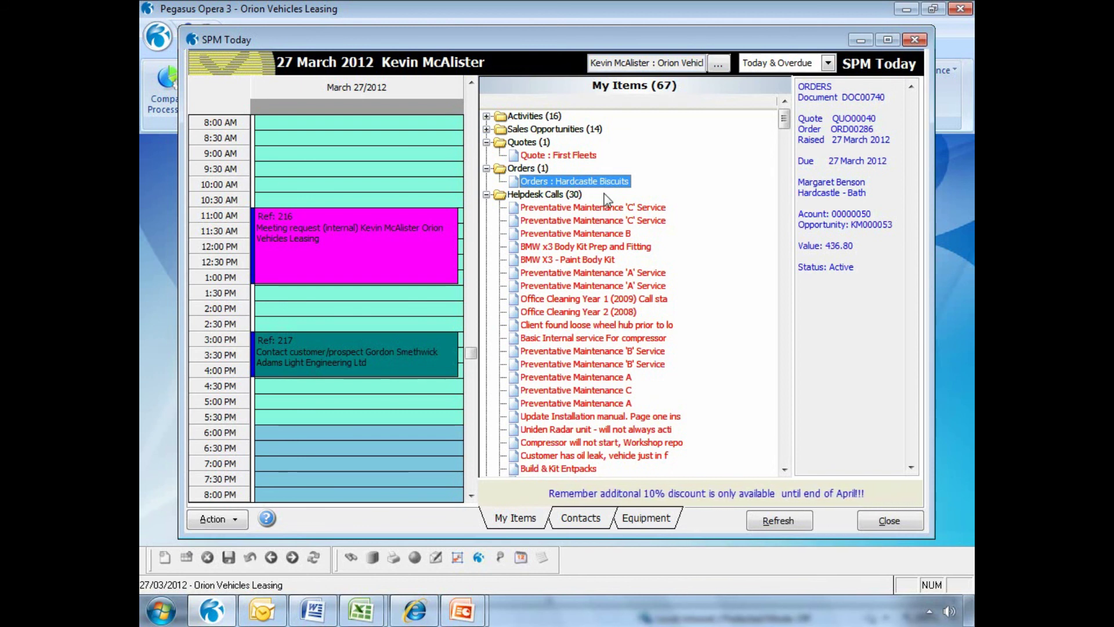
{"action": "left_click", "coordinate": [487, 195]}
{"action": "left_click", "coordinate": [487, 207]}
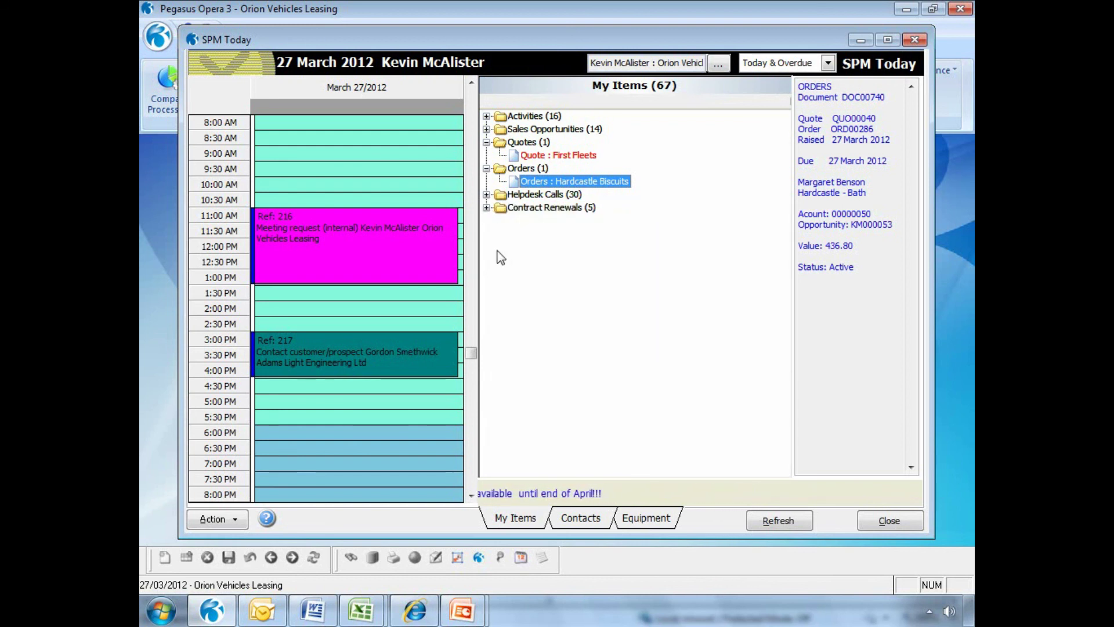
{"action": "left_click", "coordinate": [215, 518]}
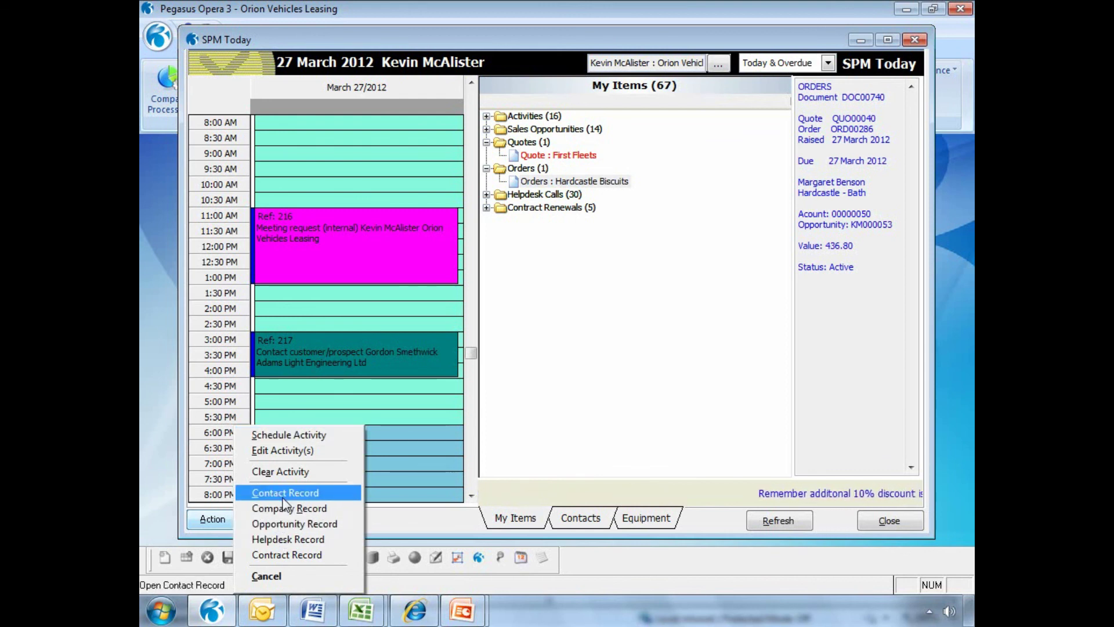
{"action": "left_click", "coordinate": [295, 523]}
Search the SPM Today contacts for the Adams Light Engineering contact by surname
{"action": "left_click", "coordinate": [577, 519]}
{"action": "left_click", "coordinate": [881, 302]}
{"action": "type", "text": "miller"}
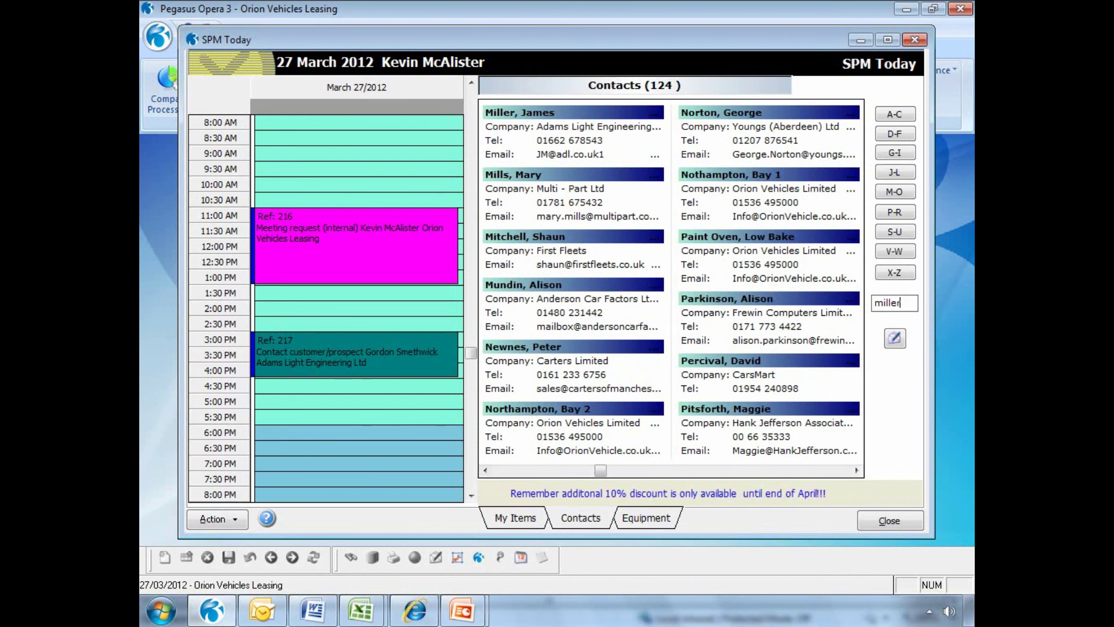
Open the Adams Light Engineering contact's record, review the Marketing Campaign letter in its history, and close the record
{"action": "left_click", "coordinate": [580, 116]}
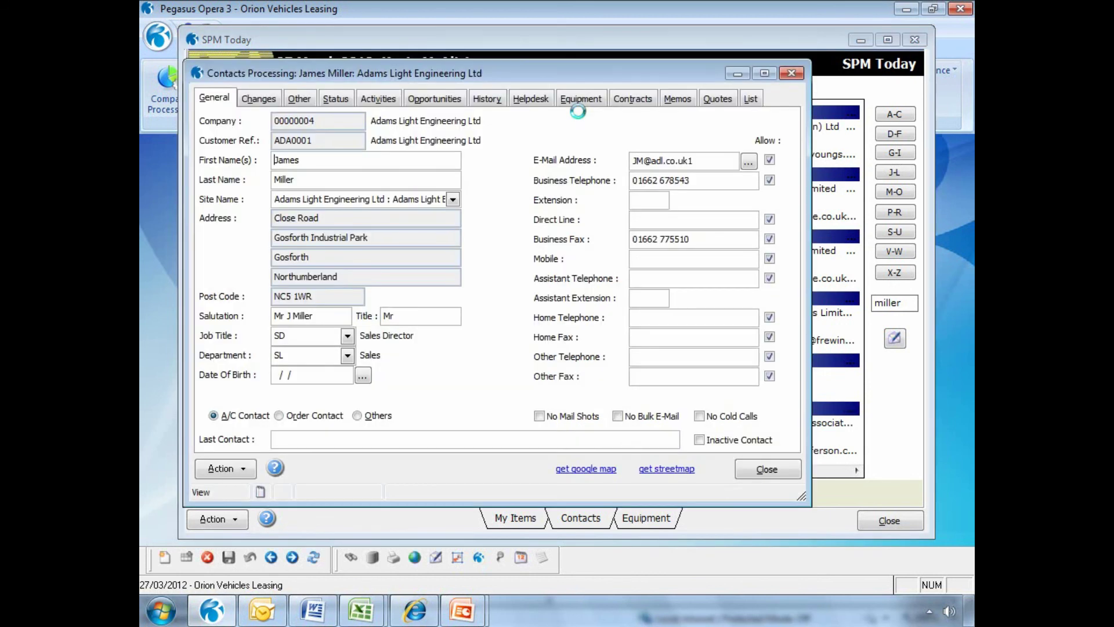
{"action": "left_click", "coordinate": [492, 99]}
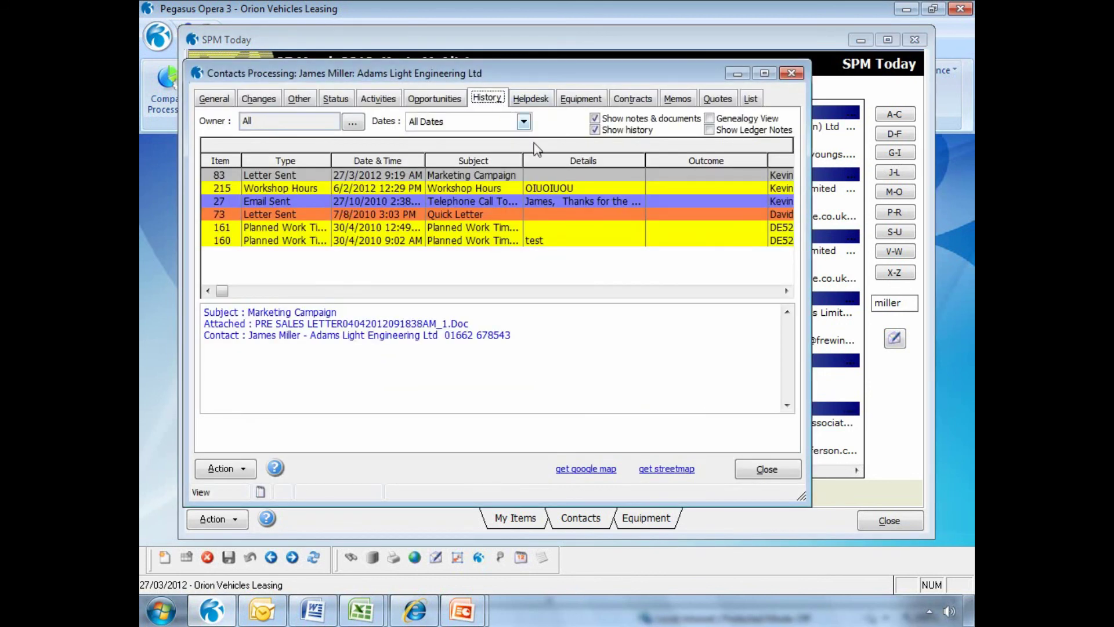
{"action": "left_click", "coordinate": [499, 179]}
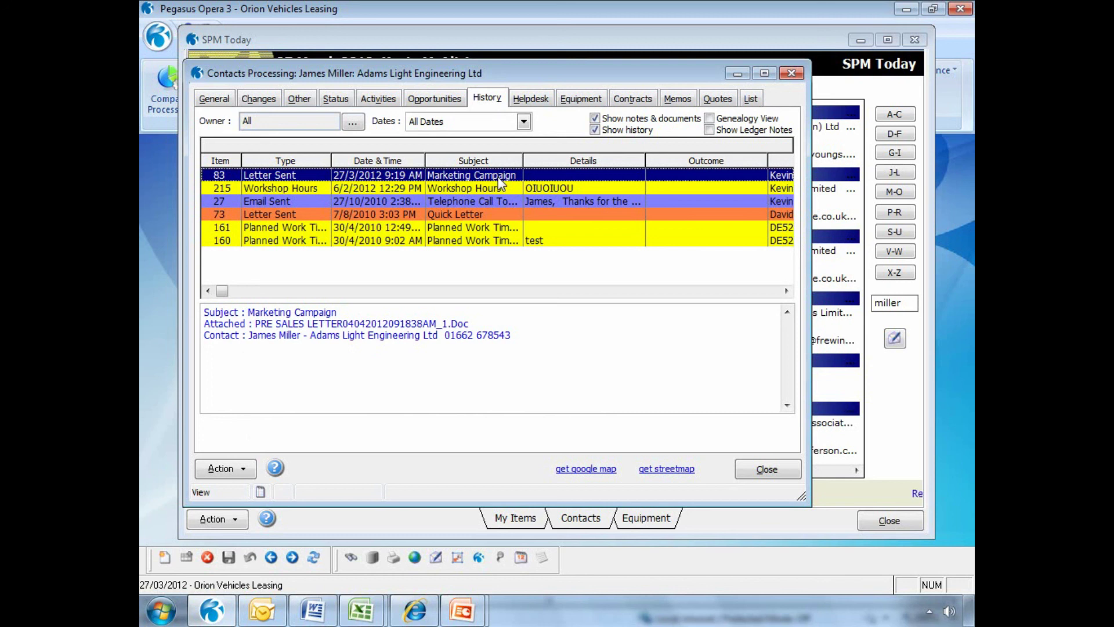
{"action": "left_click", "coordinate": [746, 469]}
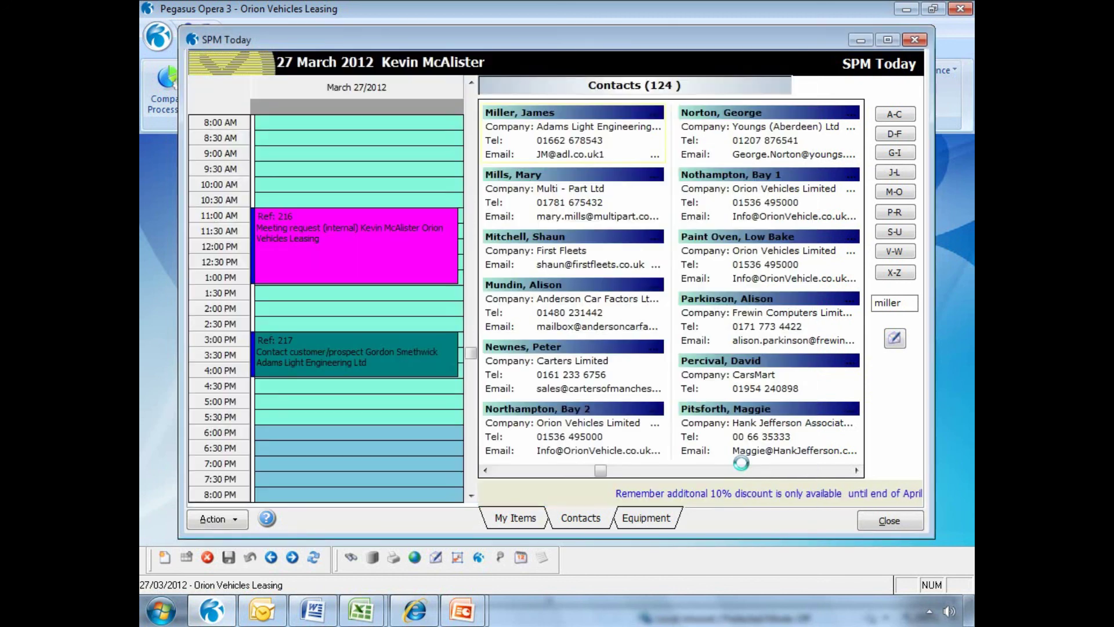